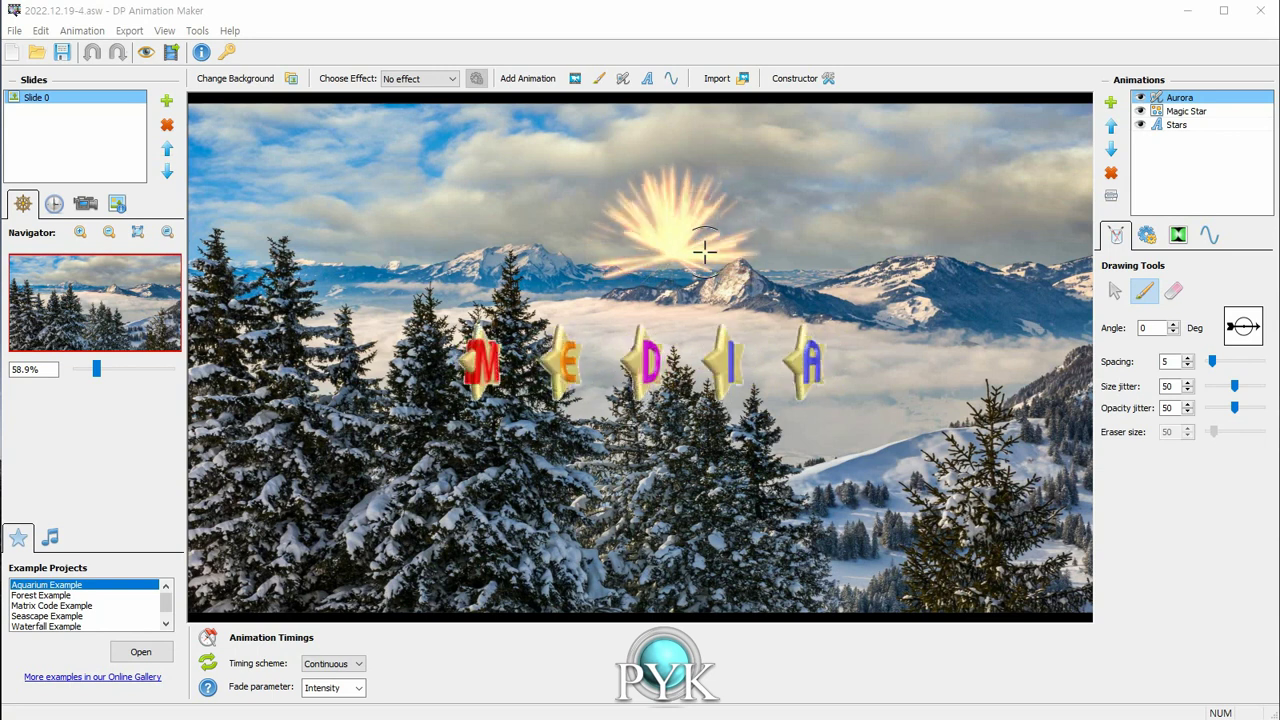
left_click(793, 80)
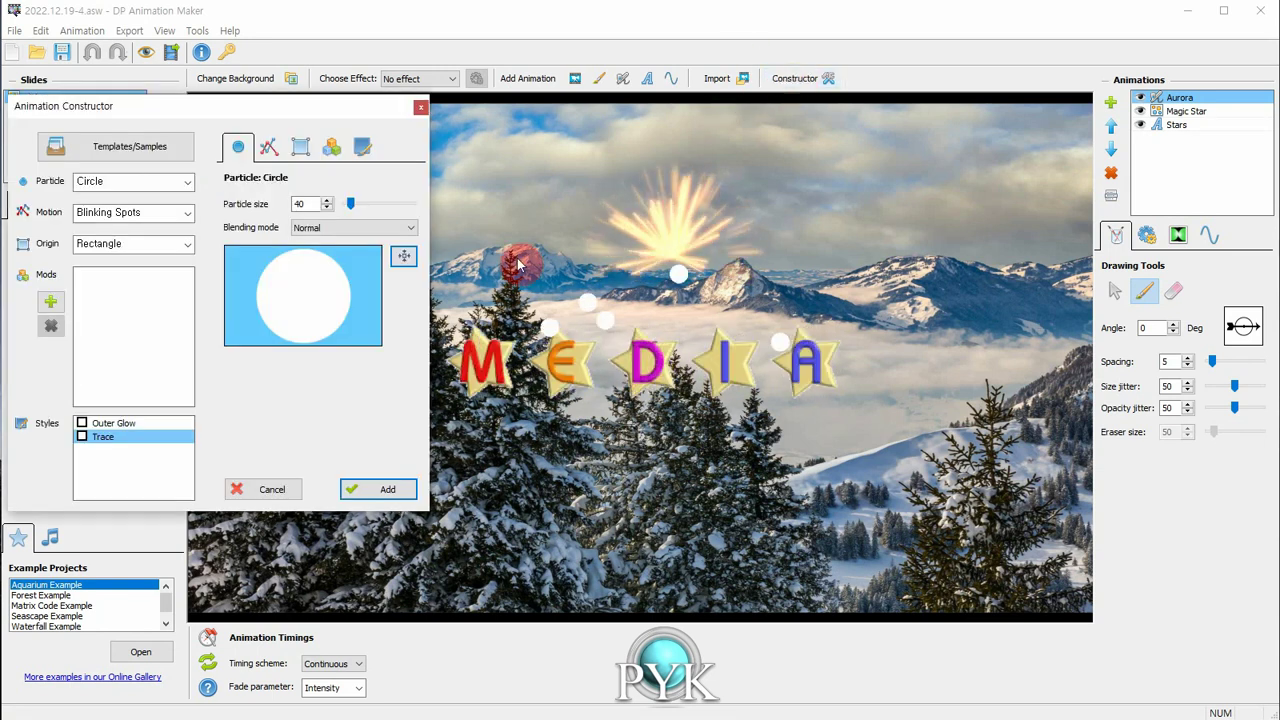
left_click(124, 187)
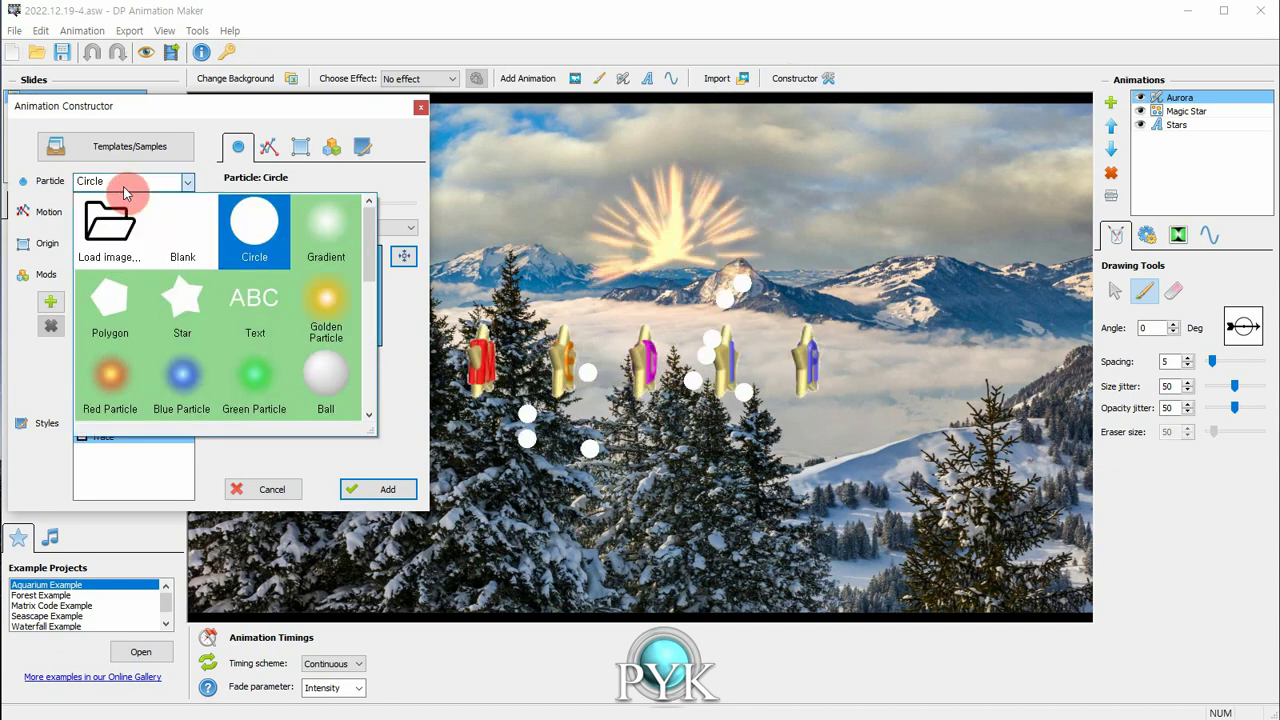
left_click(318, 306)
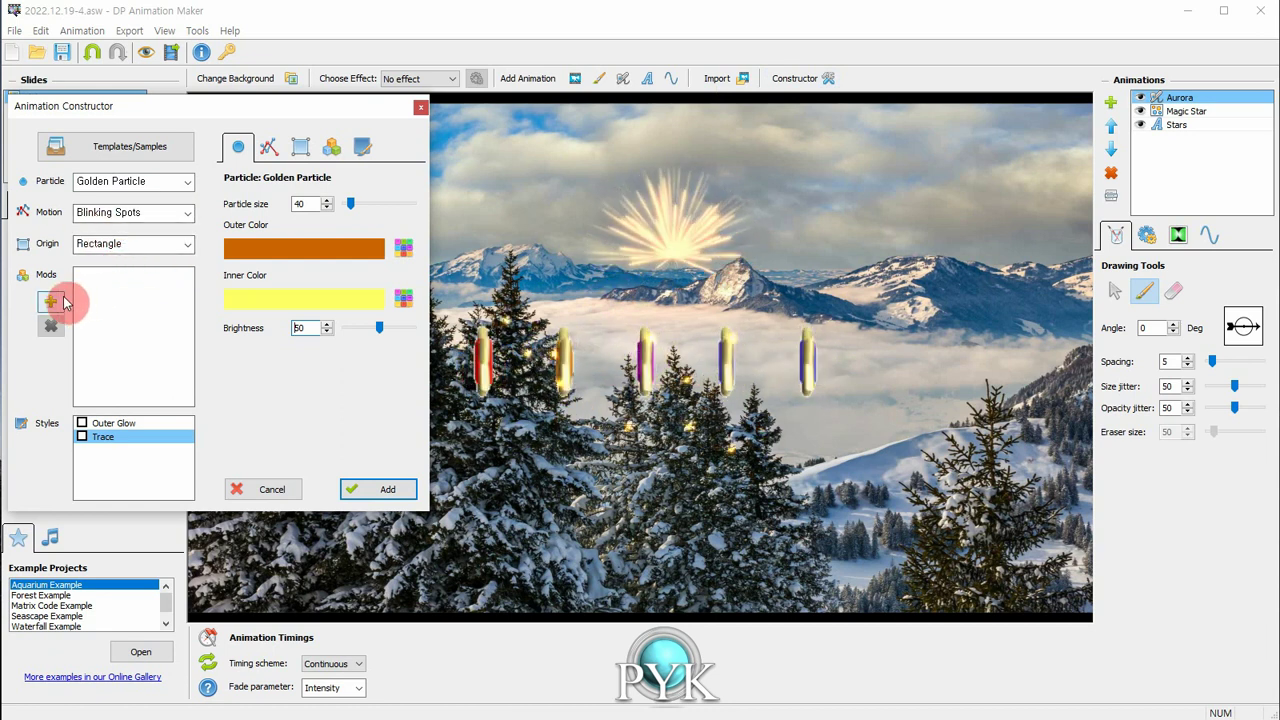
left_click(268, 147)
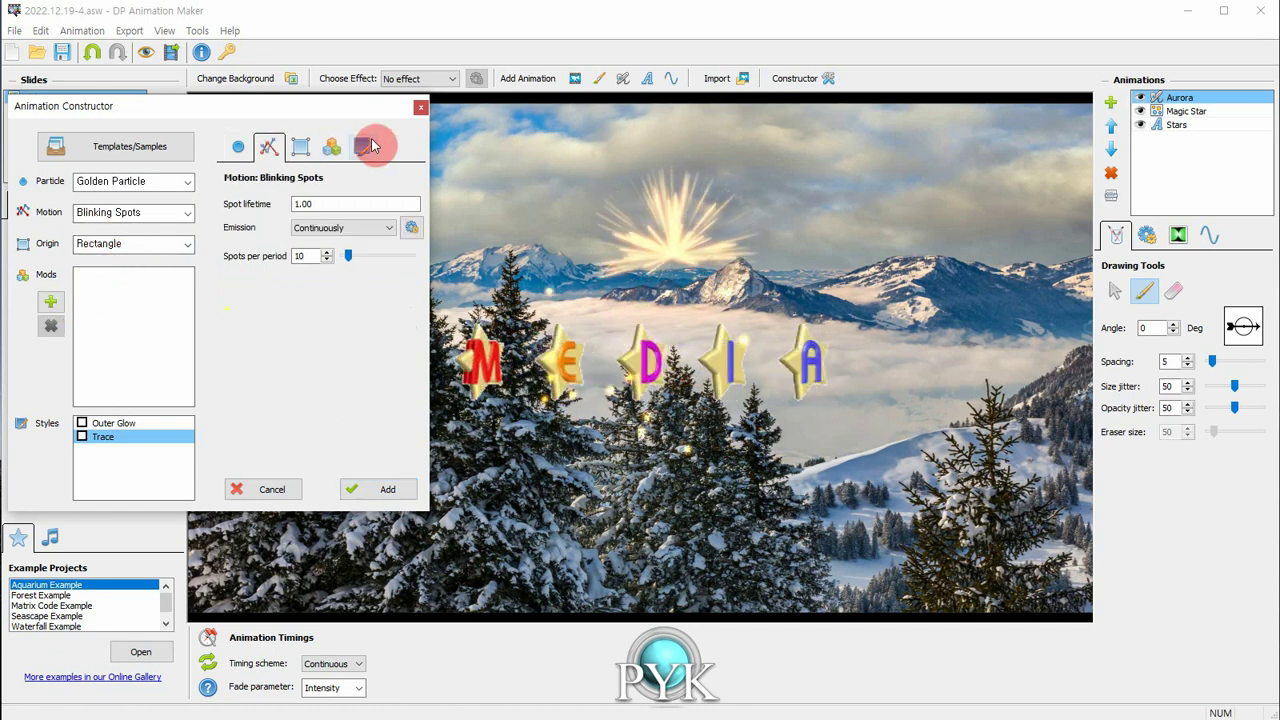
left_click(421, 110)
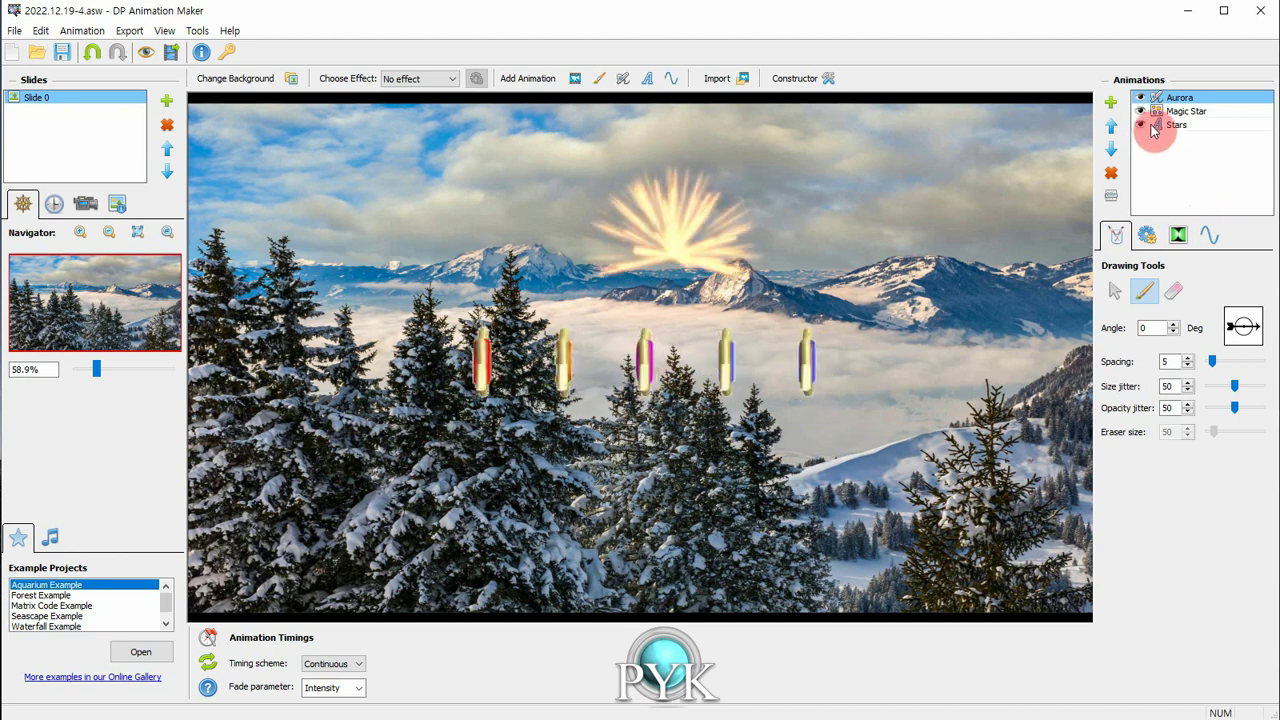
- Delete the Aurora, Magic Star and Stars animations from the slide
left_click(1111, 173)
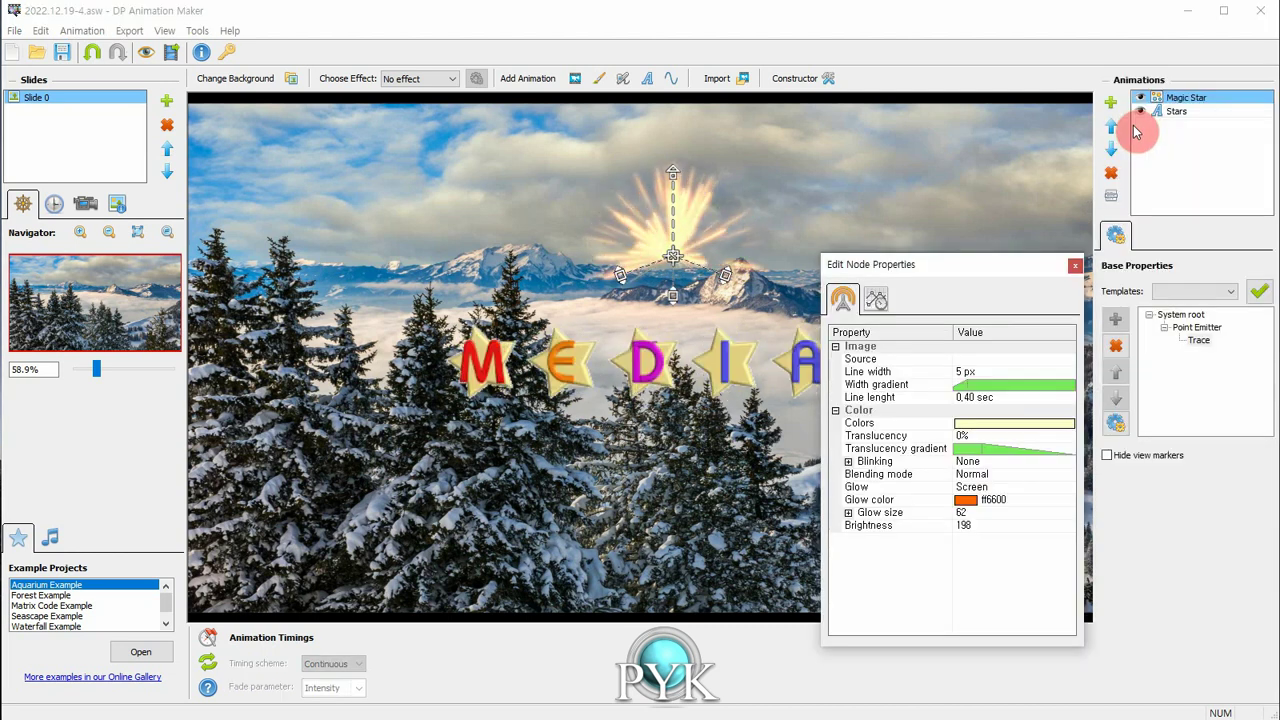
left_click(1075, 265)
left_click(1111, 175)
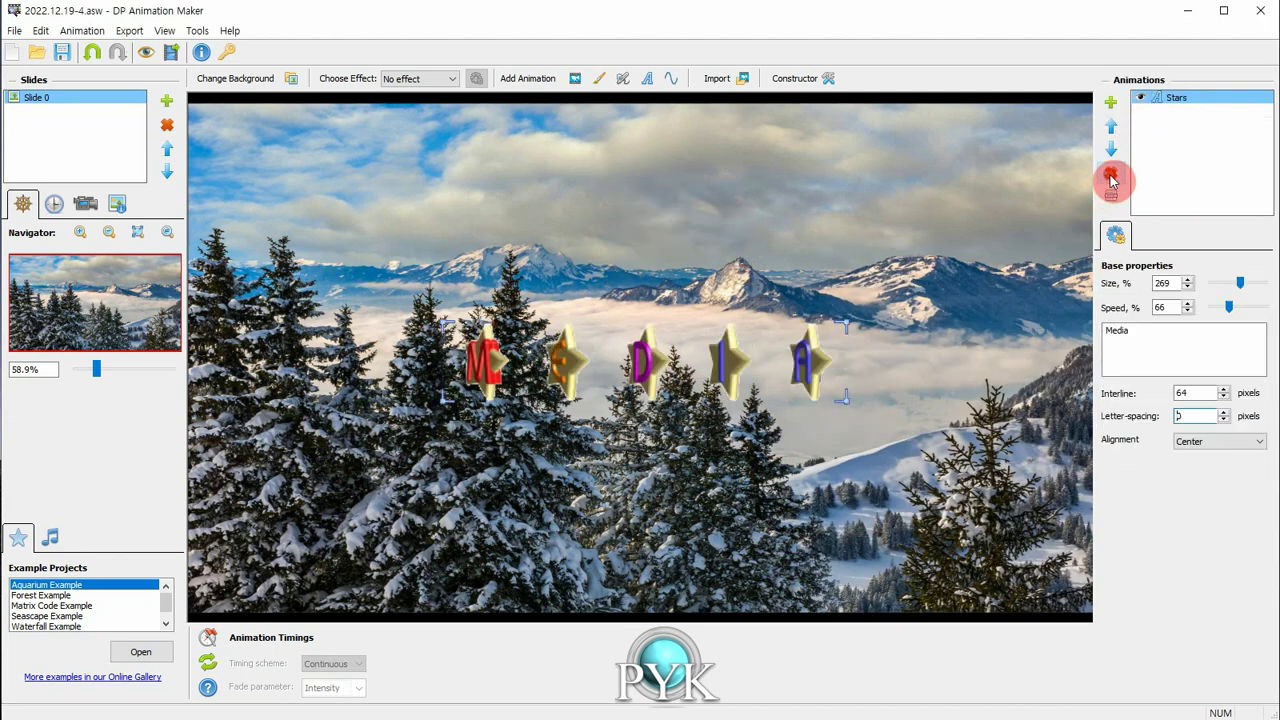
left_click(1112, 176)
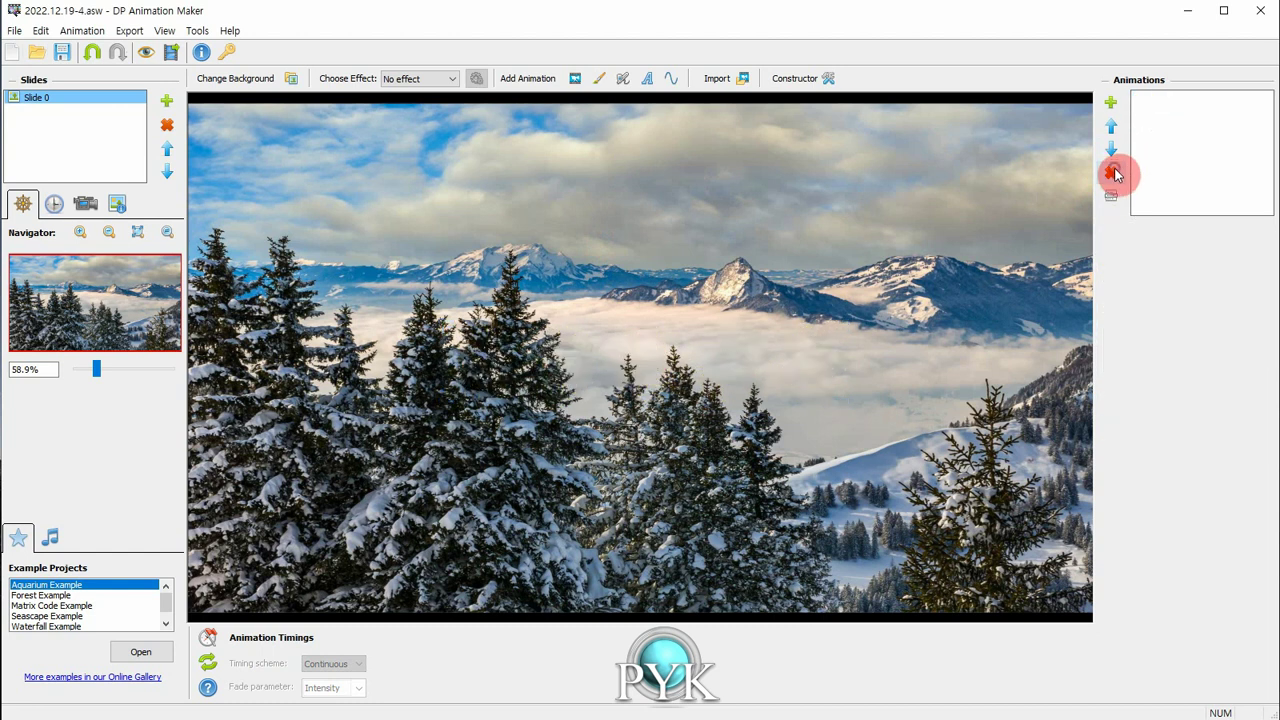
- Add a 2D Text animation from the standard library's Text group and close the library window
left_click(646, 80)
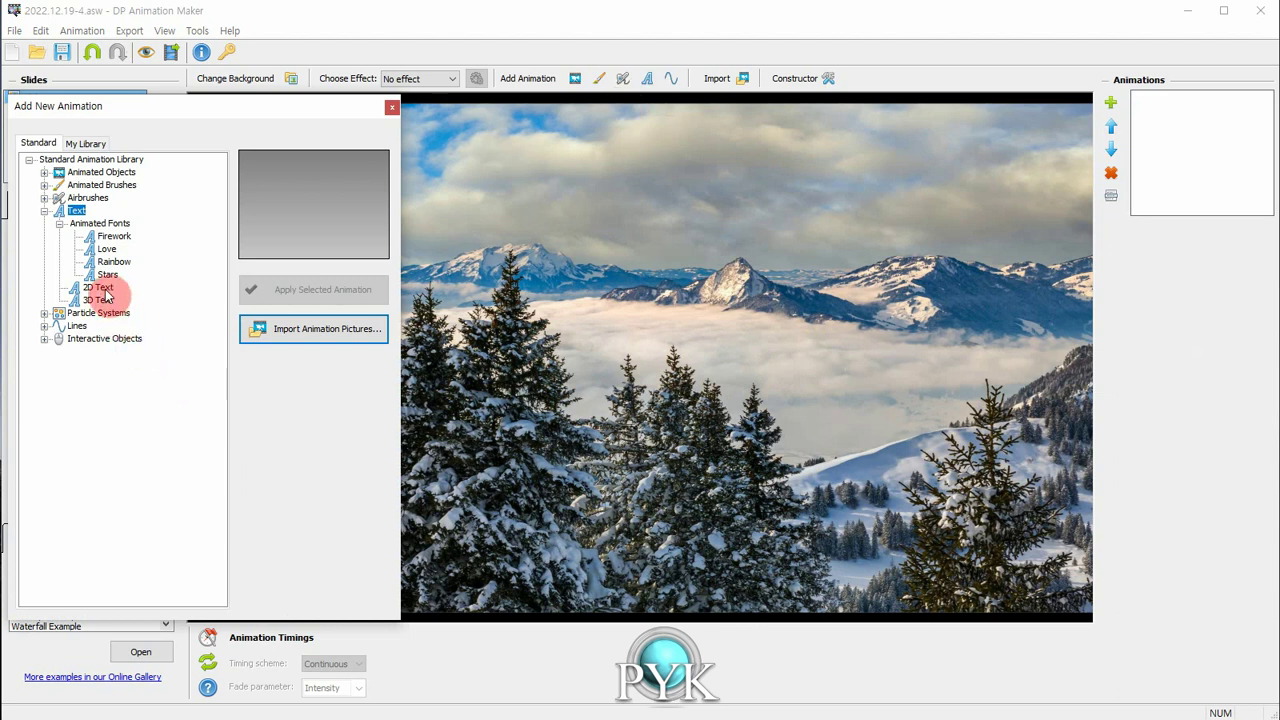
left_click(120, 238)
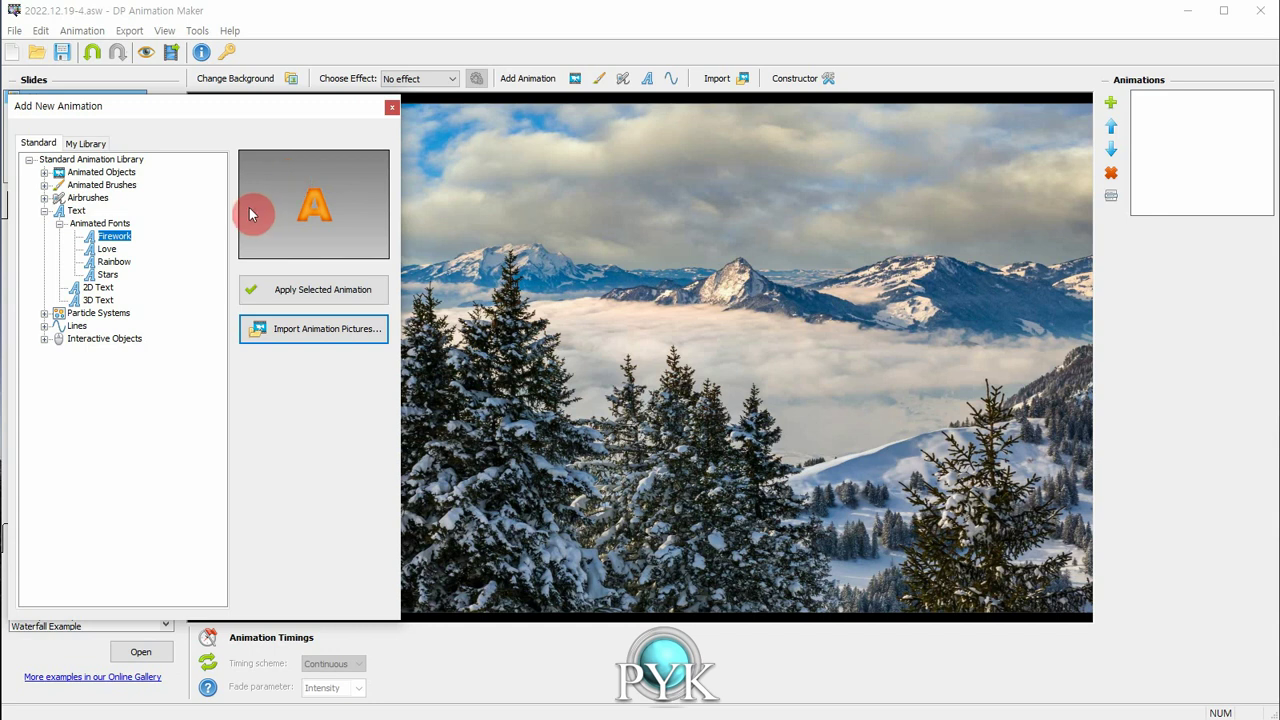
left_click(99, 288)
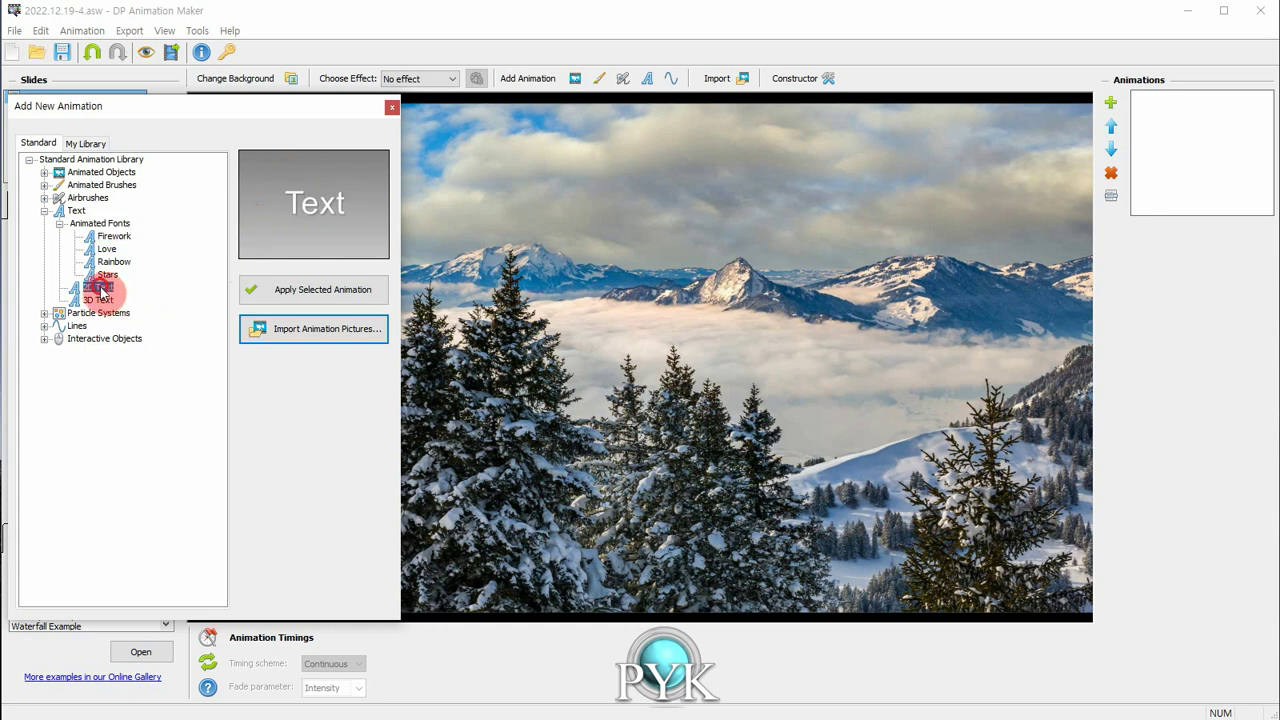
left_click(342, 300)
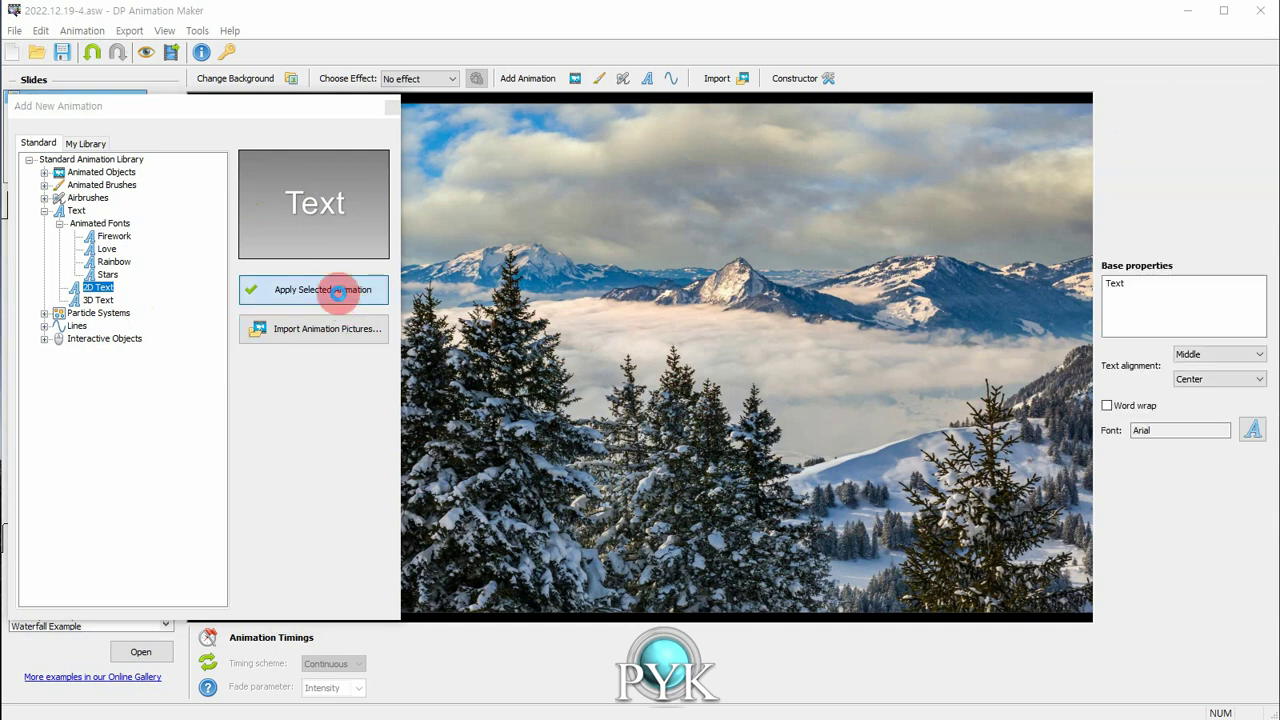
left_click(389, 112)
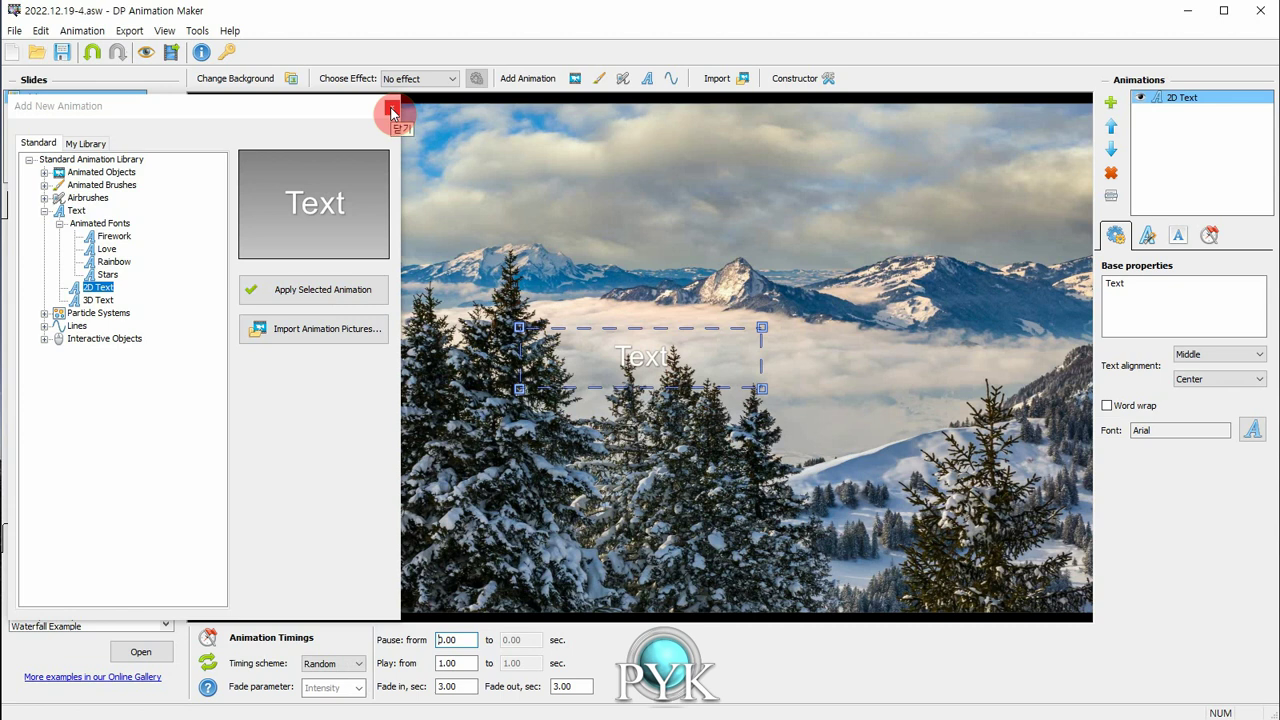
left_click(391, 112)
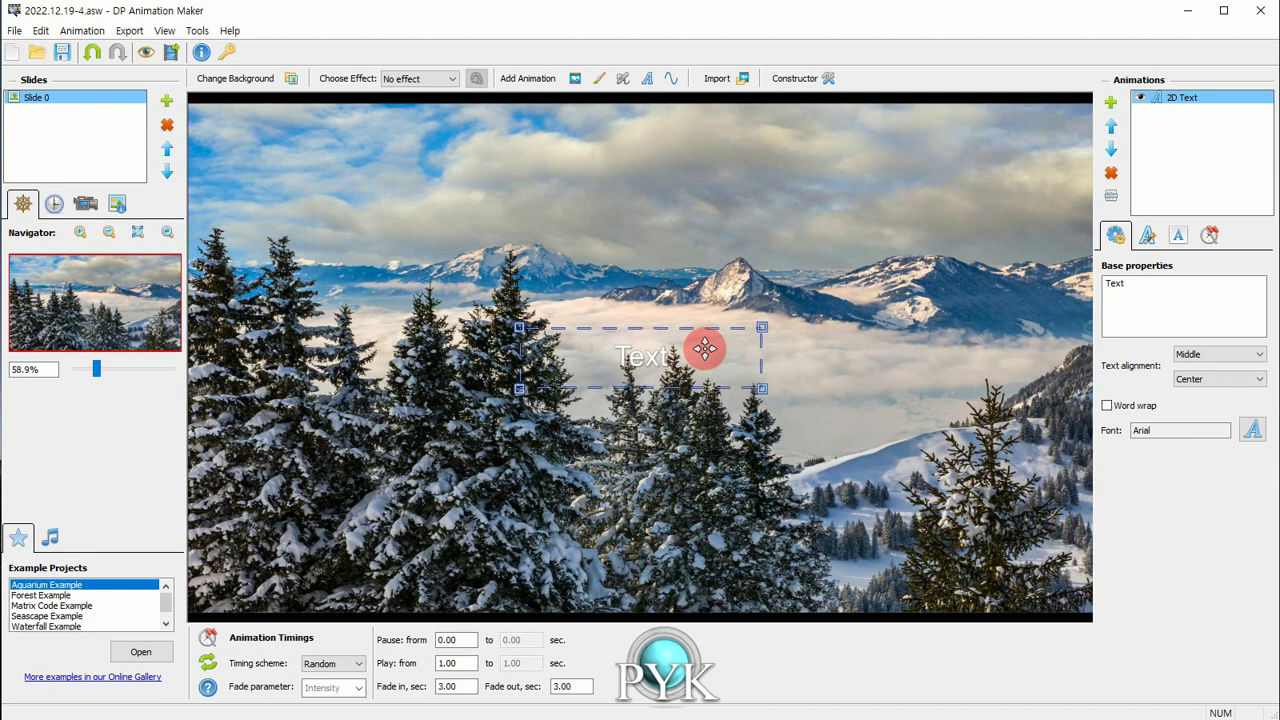
- Replace the slide background with ground-53.jpg from the ground folder
left_click(262, 88)
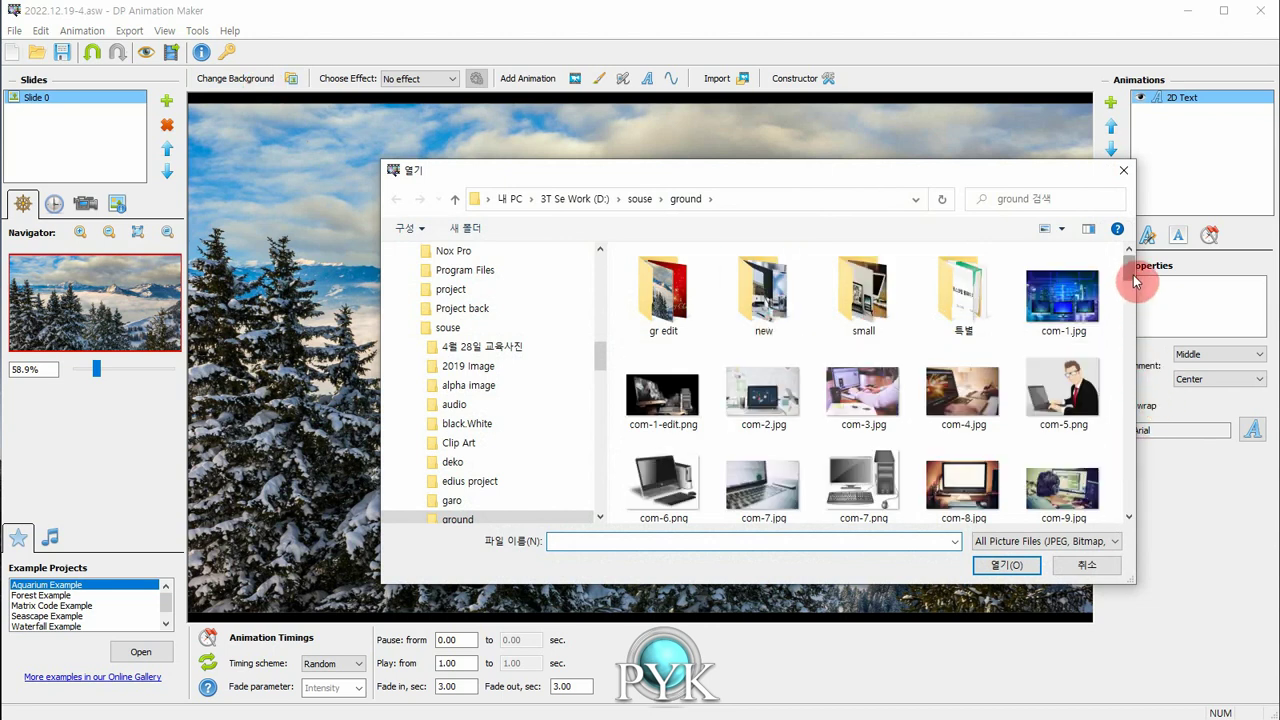
left_click_drag(1135, 283, 1137, 391)
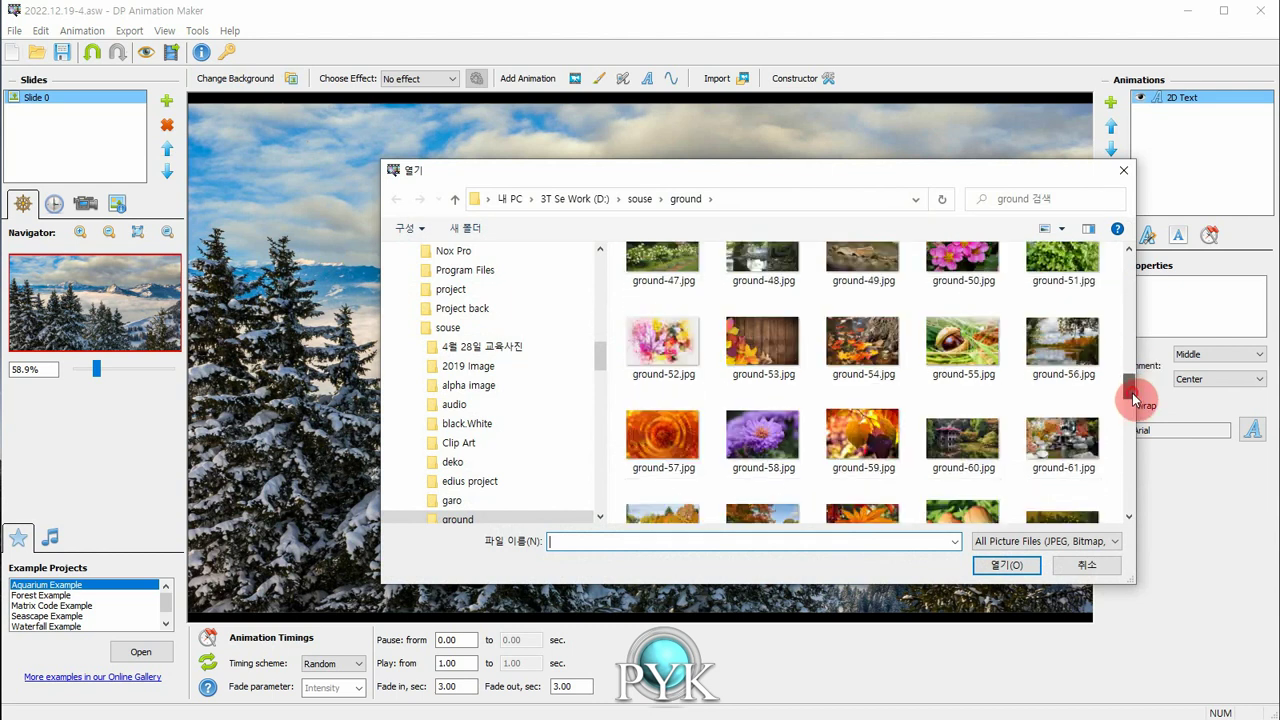
left_click(768, 350)
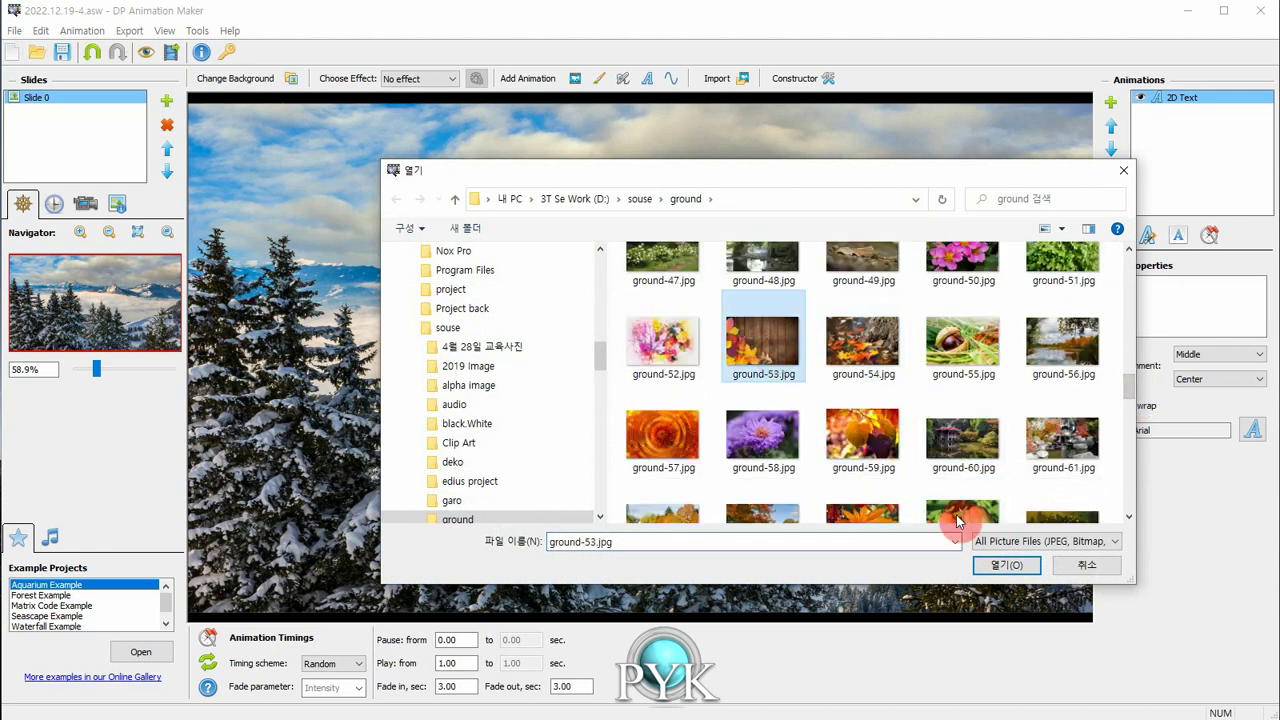
left_click(1006, 564)
- Move the 2D text box to the middle of the wooden background, enlarge it, and set its text to Media
left_click_drag(134, 368, 100, 371)
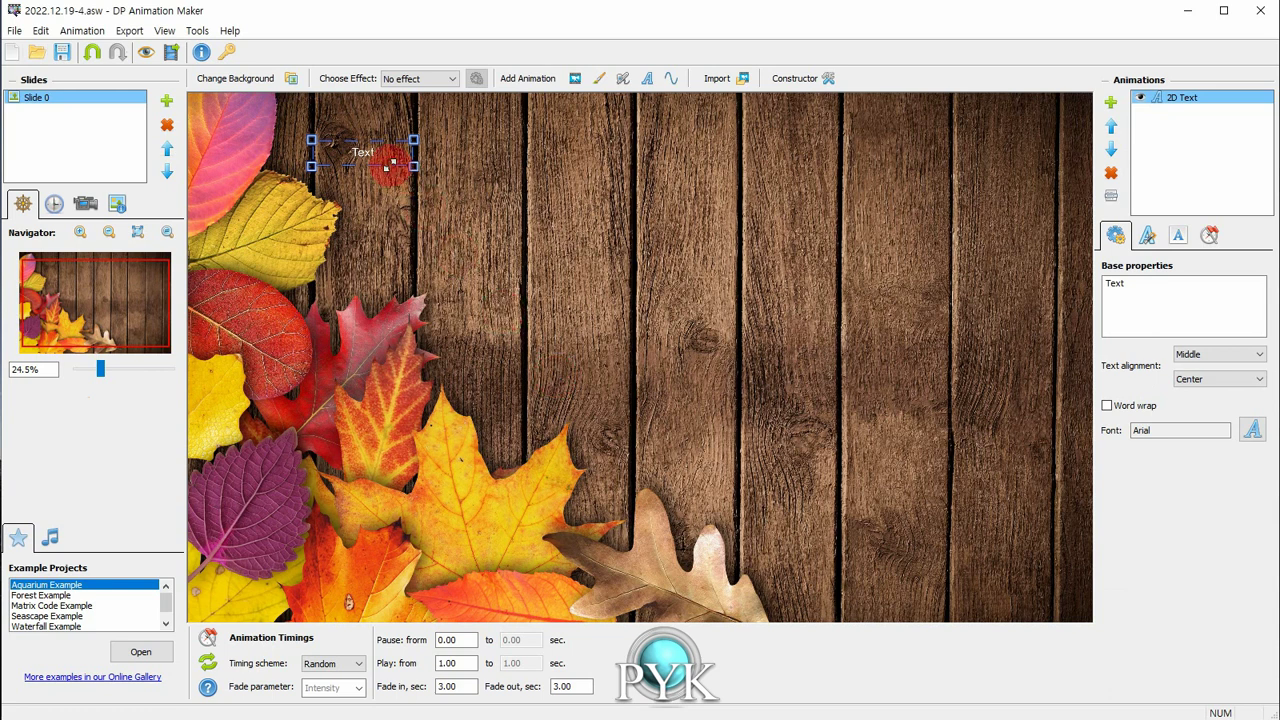
left_click_drag(379, 155, 745, 393)
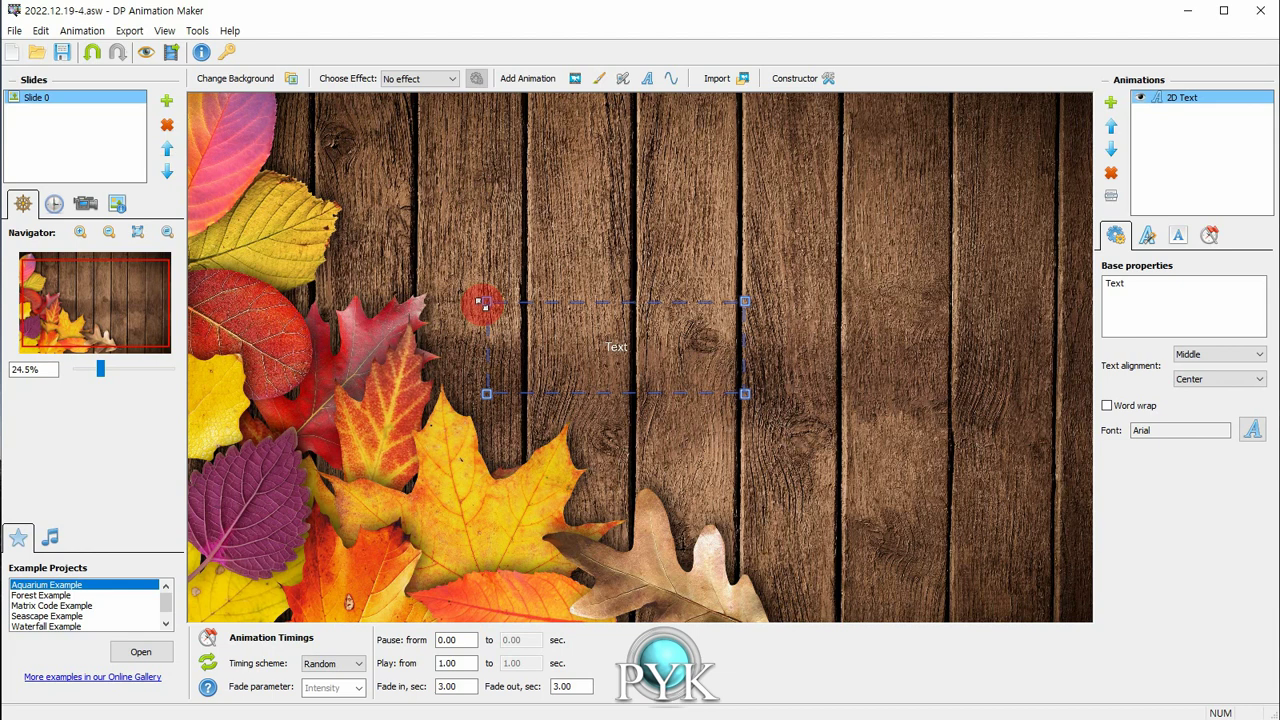
mouse_move(484, 302)
left_mouse_down()
mouse_move(486, 198)
mouse_move(486, 303)
left_mouse_up()
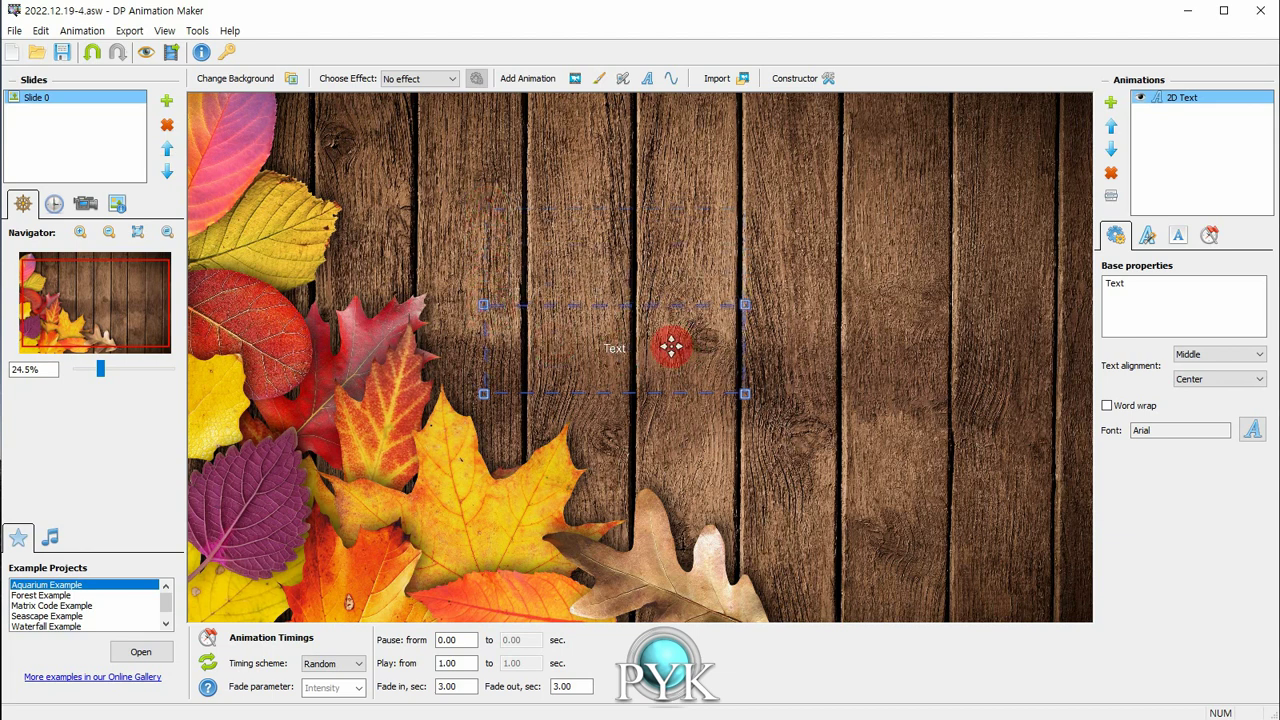
double_click(1125, 284)
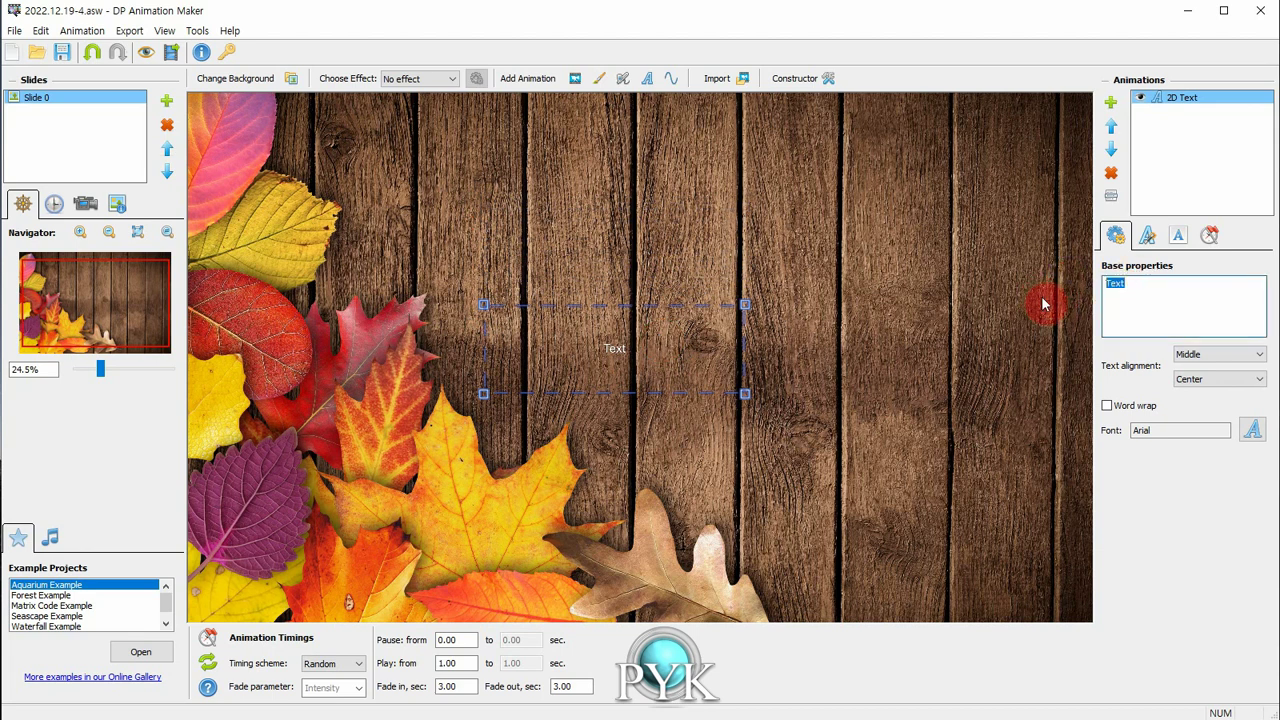
type("Media")
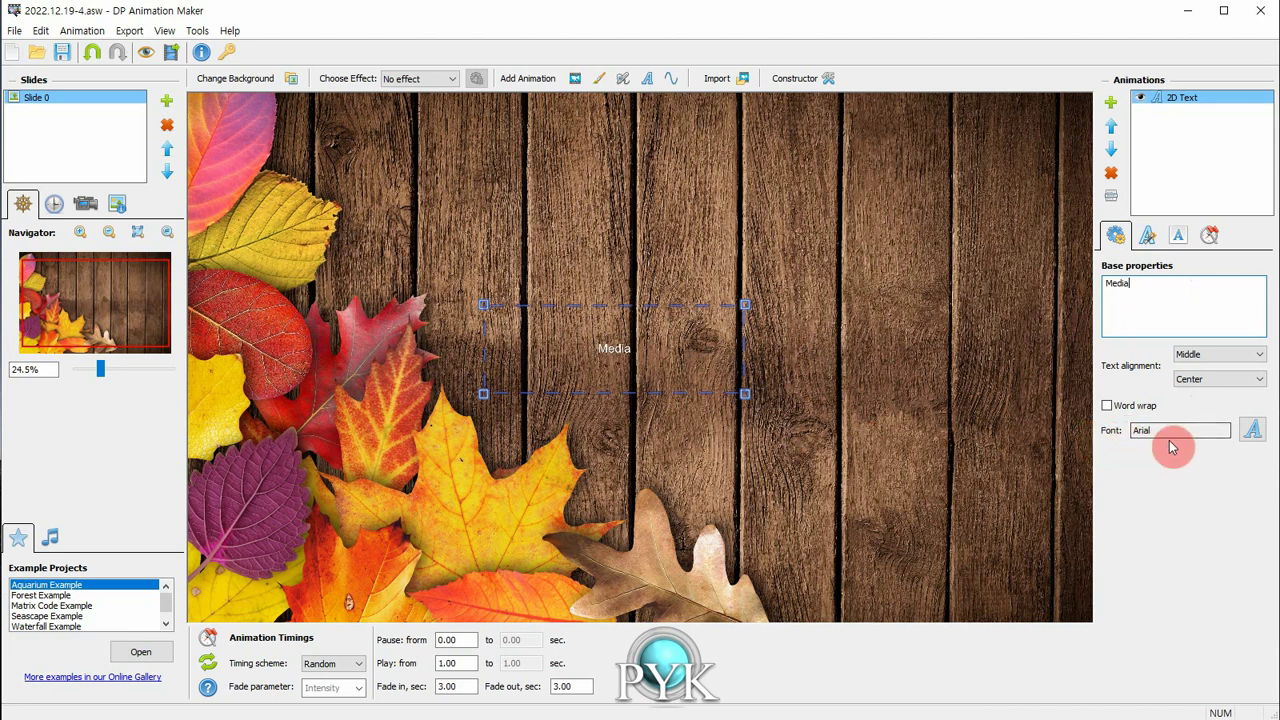
- Set the font of the Media text to 스플래툰K
left_click(1251, 432)
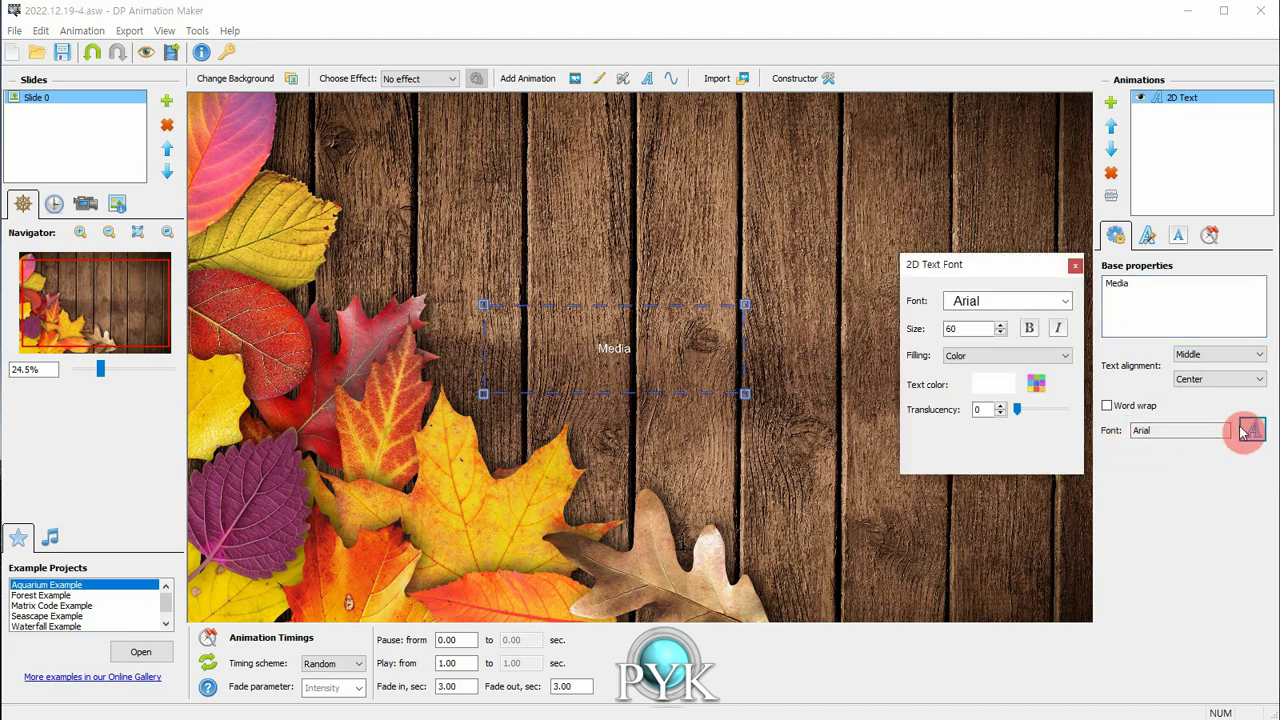
left_click(1065, 301)
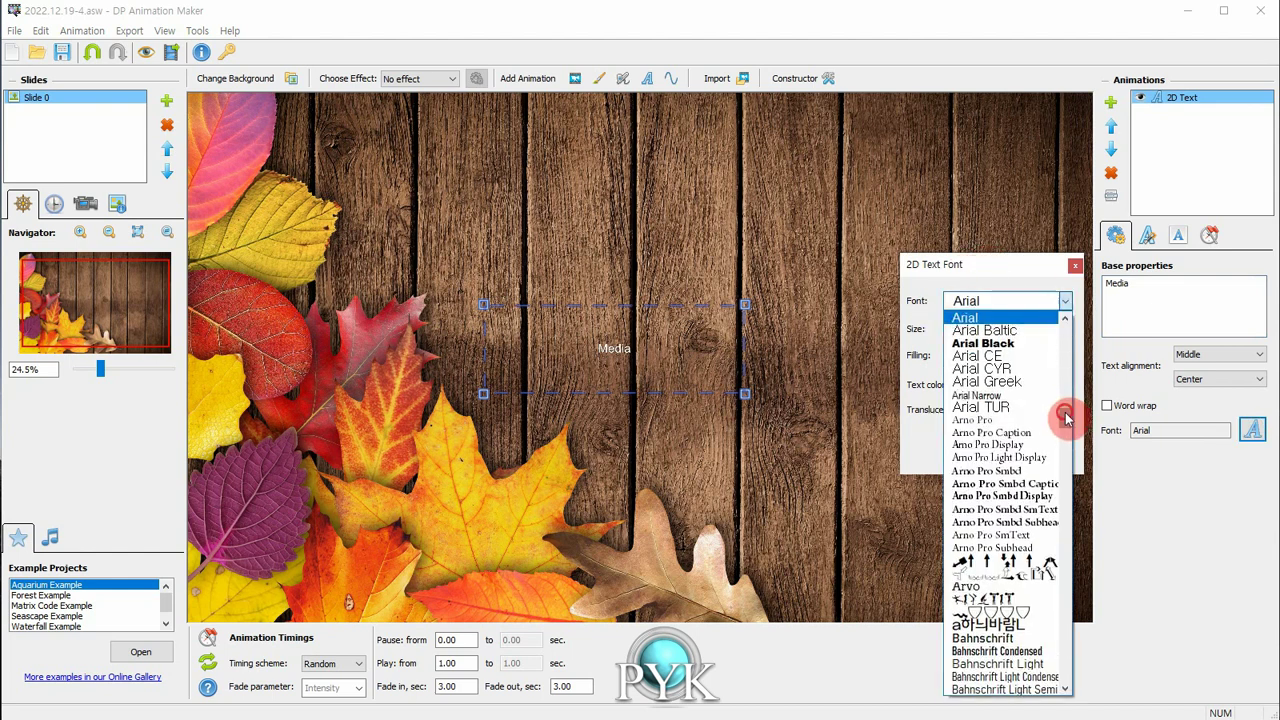
left_click_drag(1064, 414, 1060, 668)
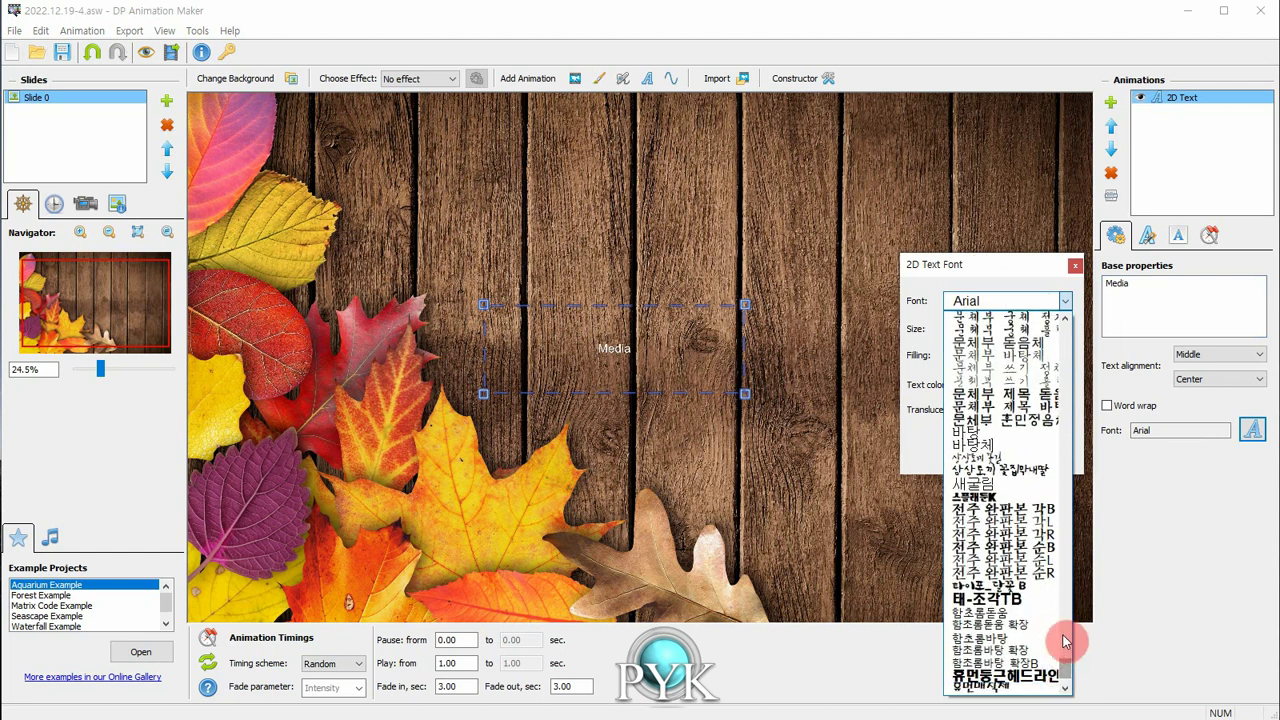
left_click(983, 497)
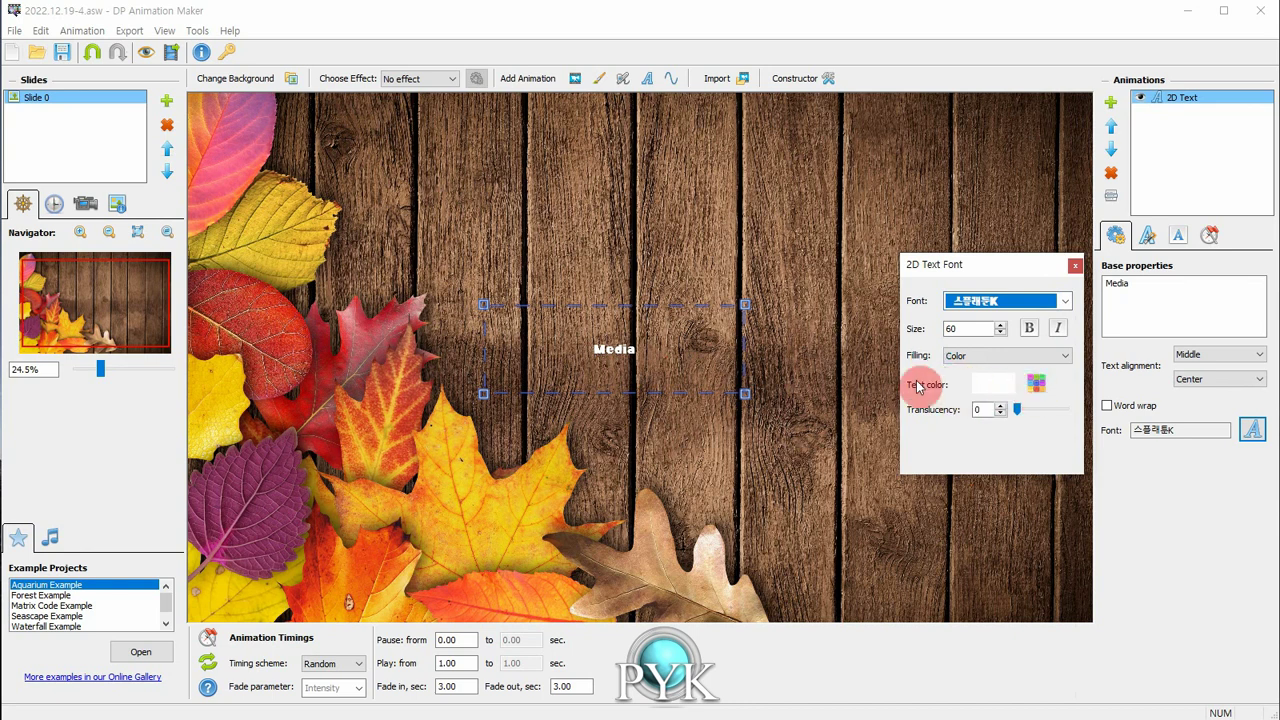
- Colour the Media text pale yellow and set its font size to 150
left_click(1038, 385)
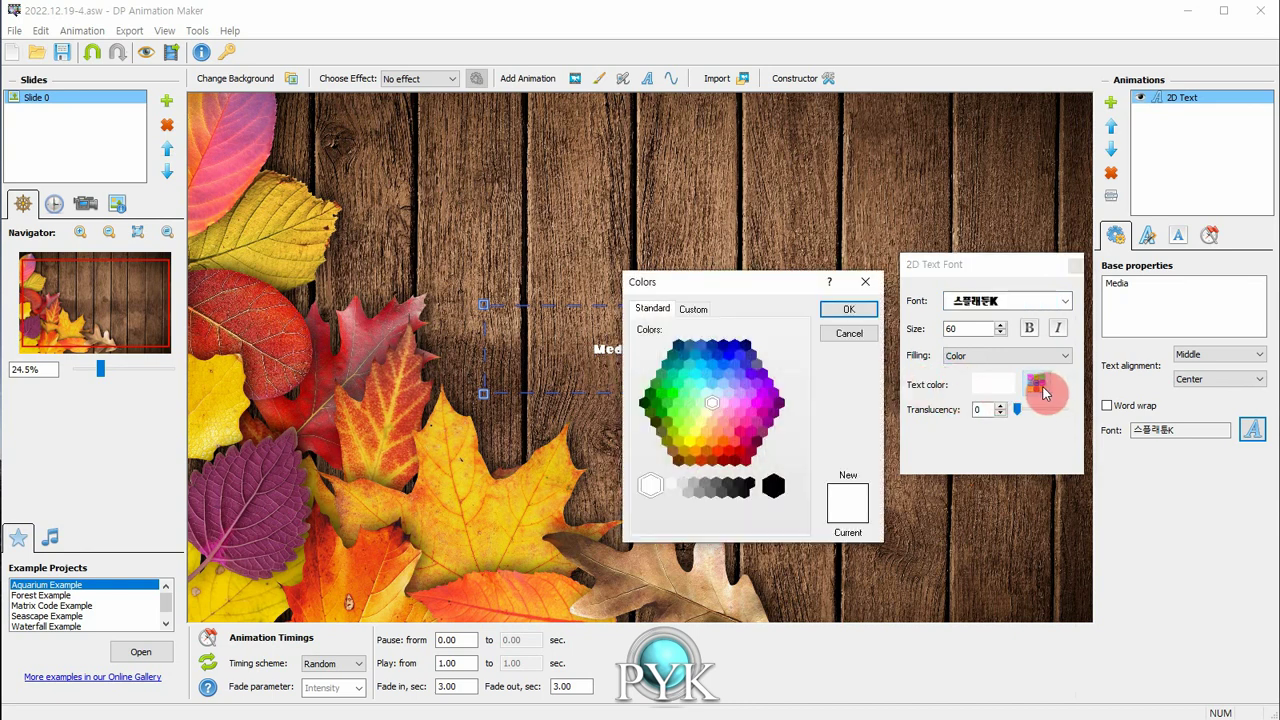
left_click(695, 377)
left_click(664, 398)
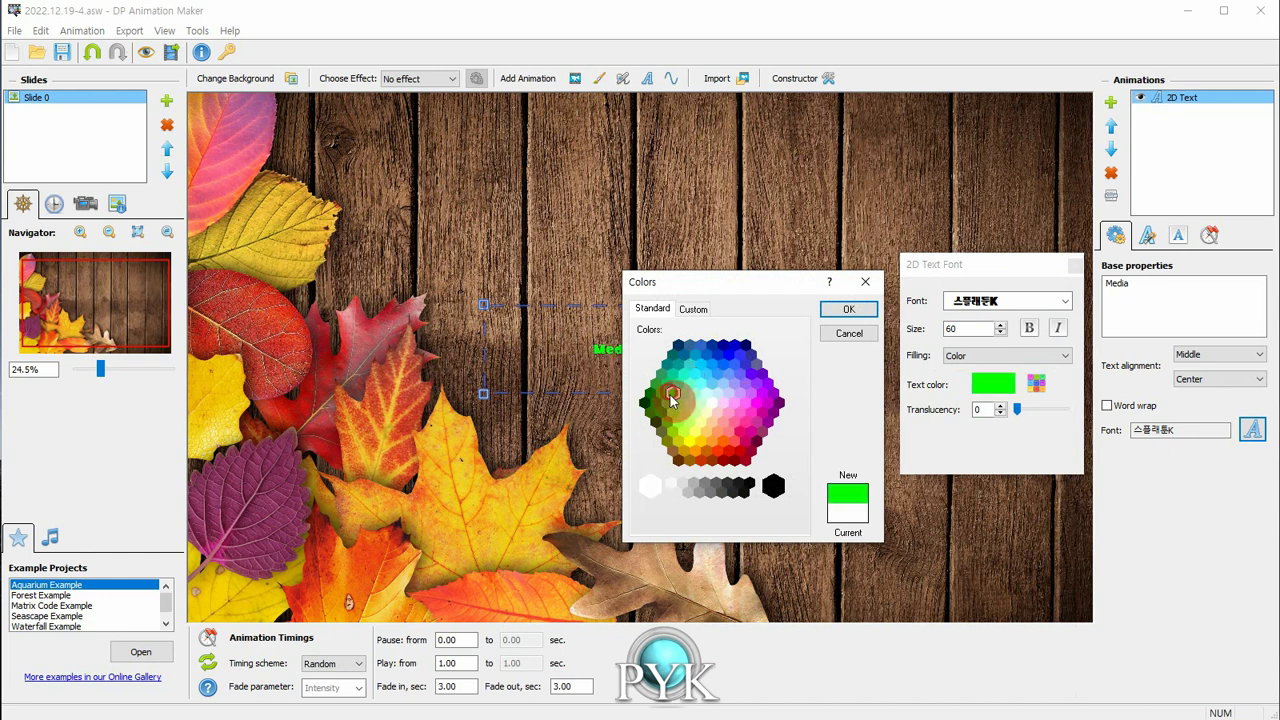
left_click(677, 407)
left_click(666, 410)
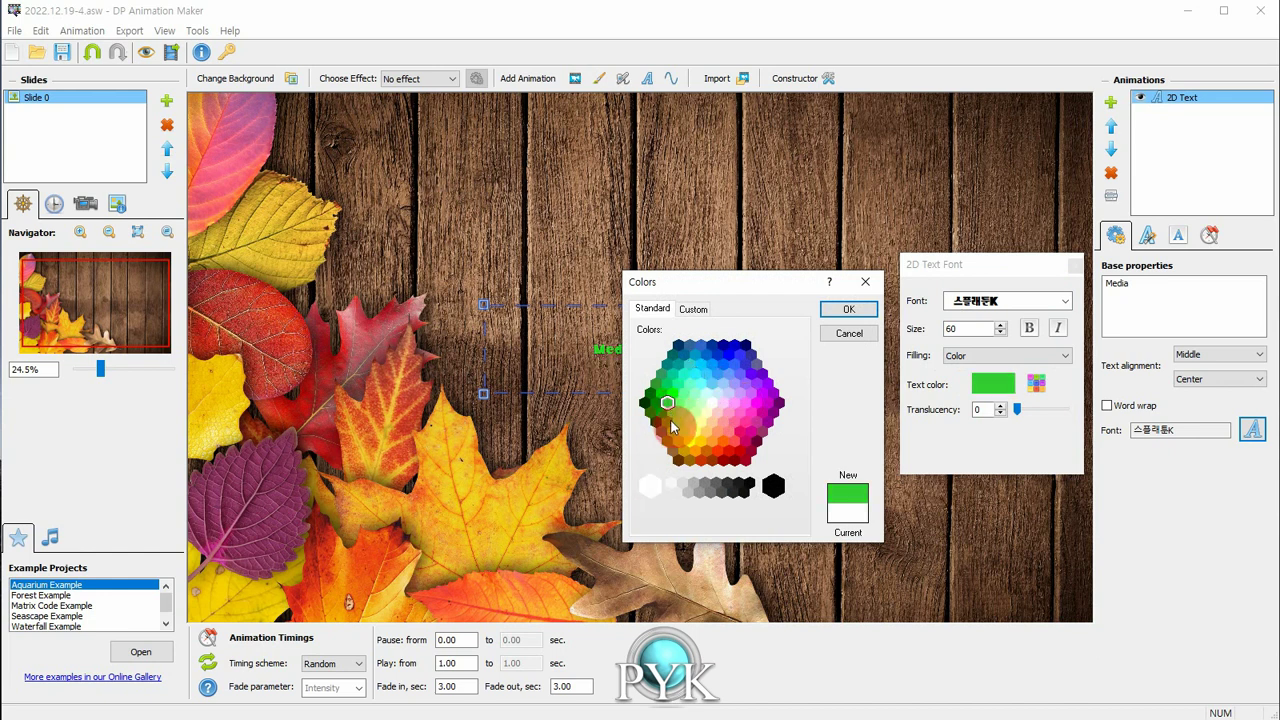
left_click(668, 425)
left_click(673, 408)
left_click(684, 393)
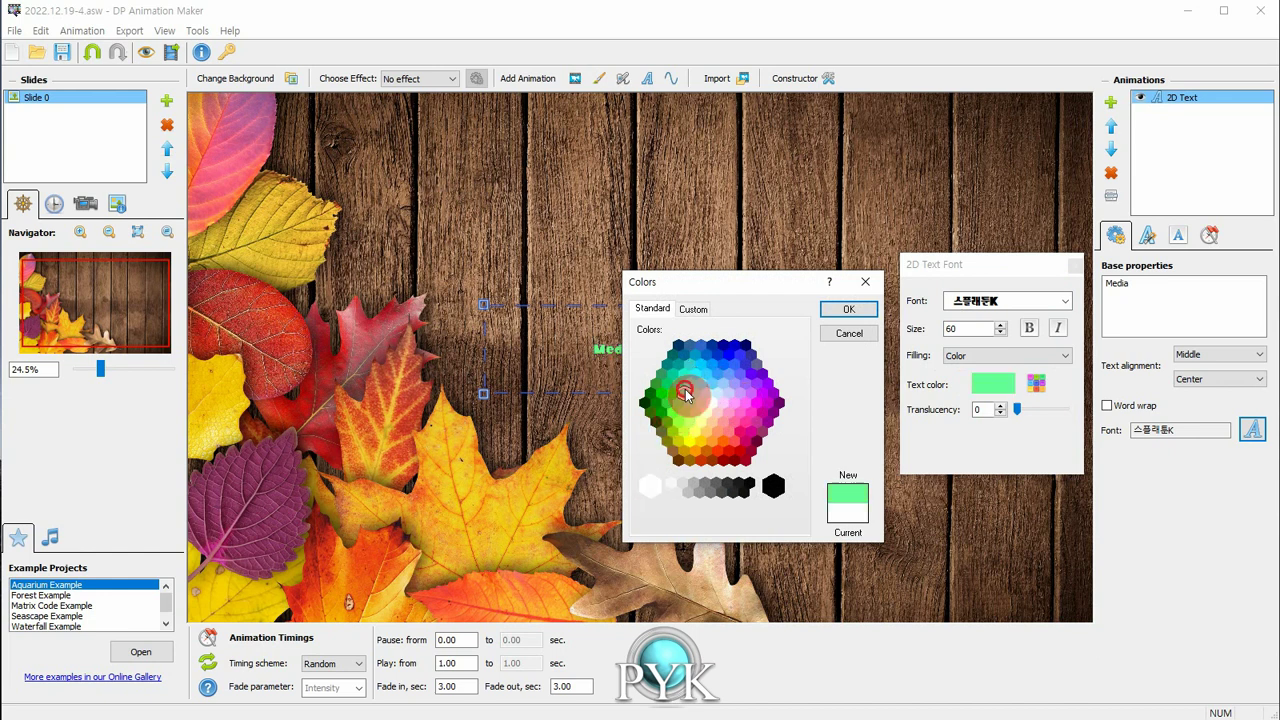
left_click(751, 413)
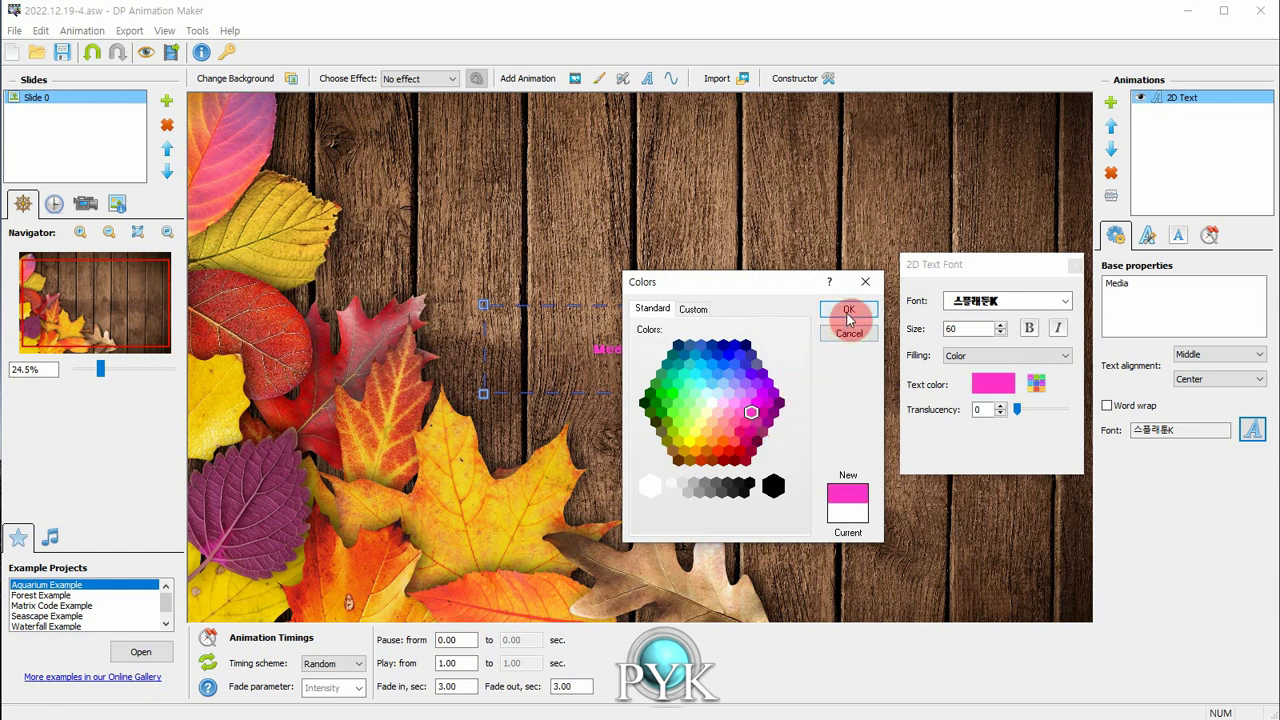
left_click(712, 405)
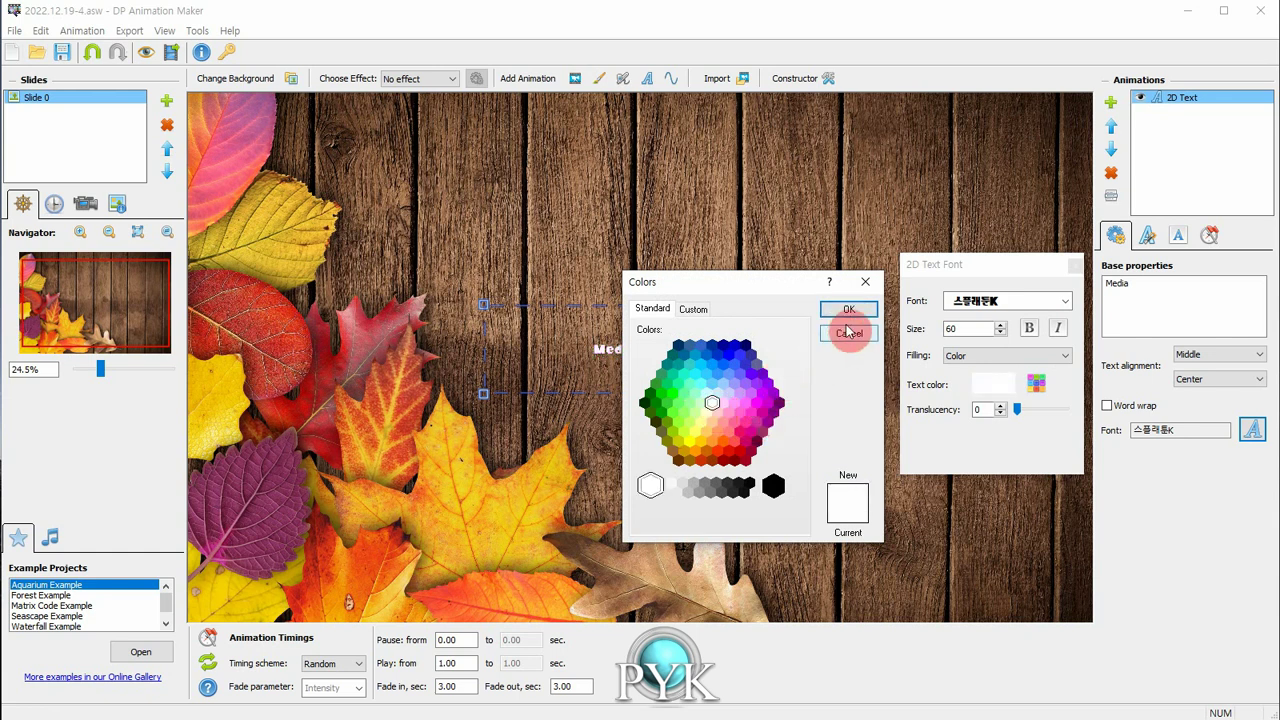
left_click(697, 422)
left_click(846, 309)
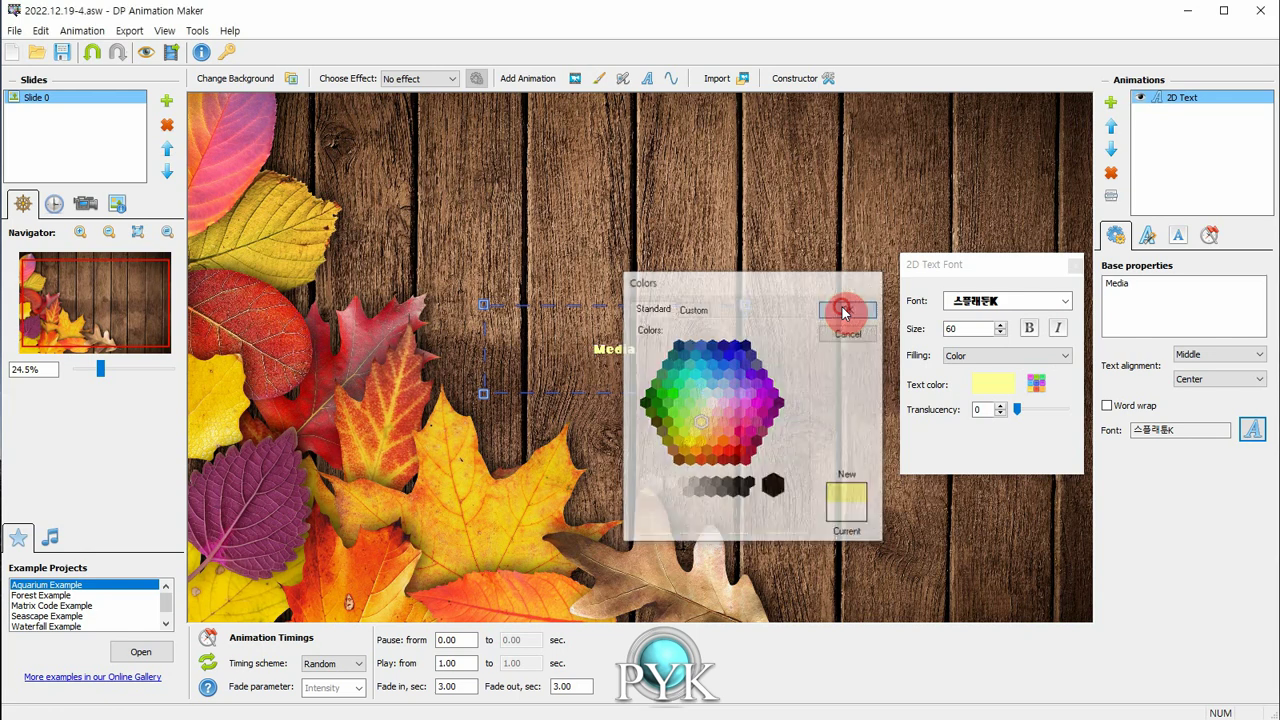
left_click(1001, 332)
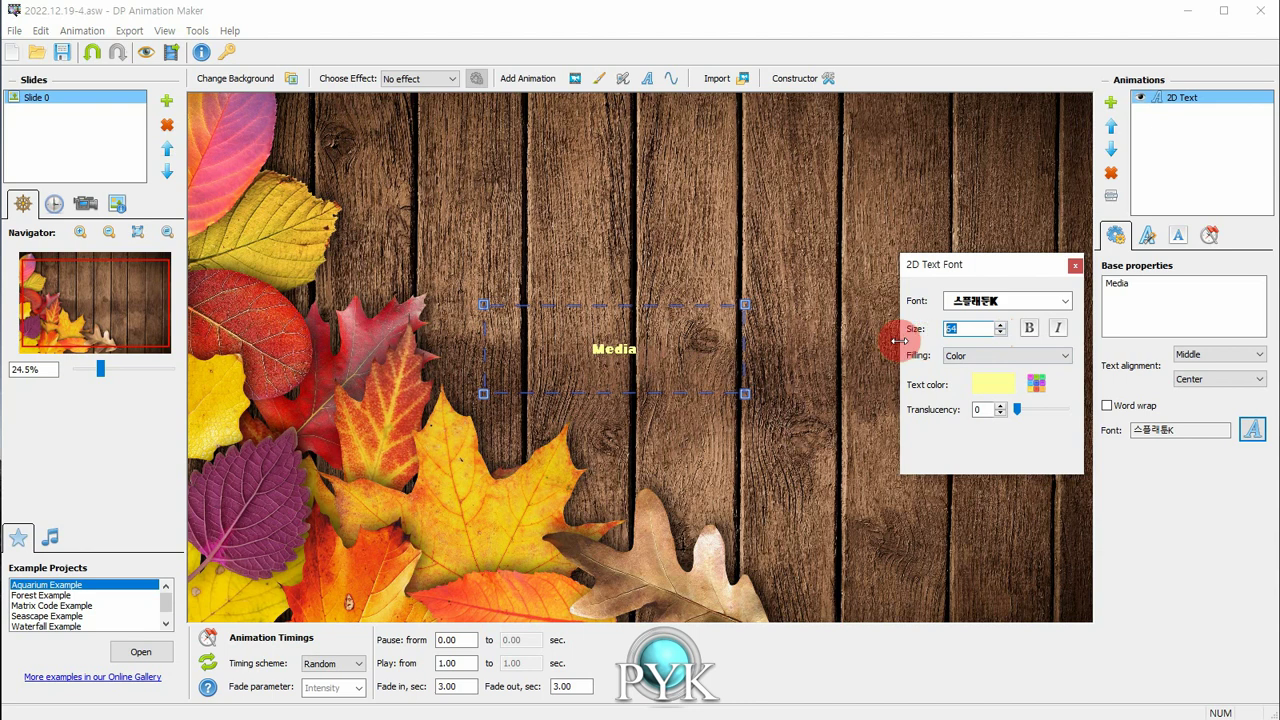
type("150")
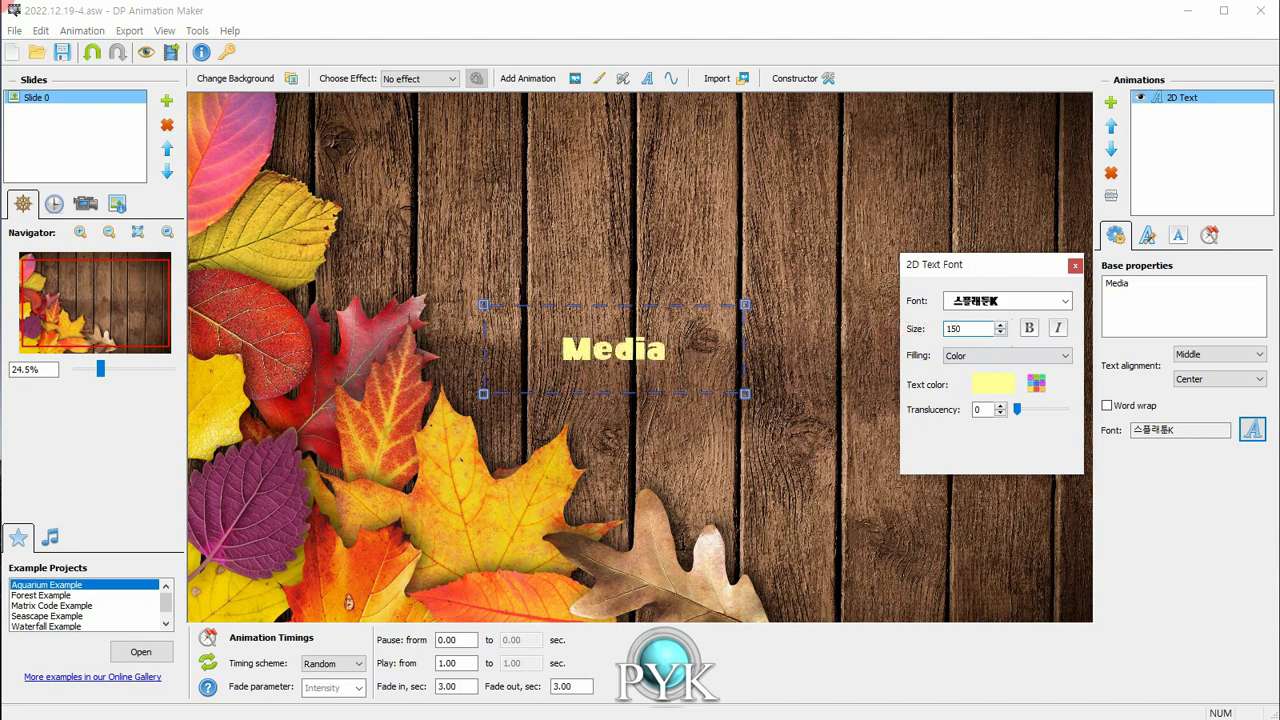
- Set the Media text's font size to 250 and make it bold
double_click(962, 328)
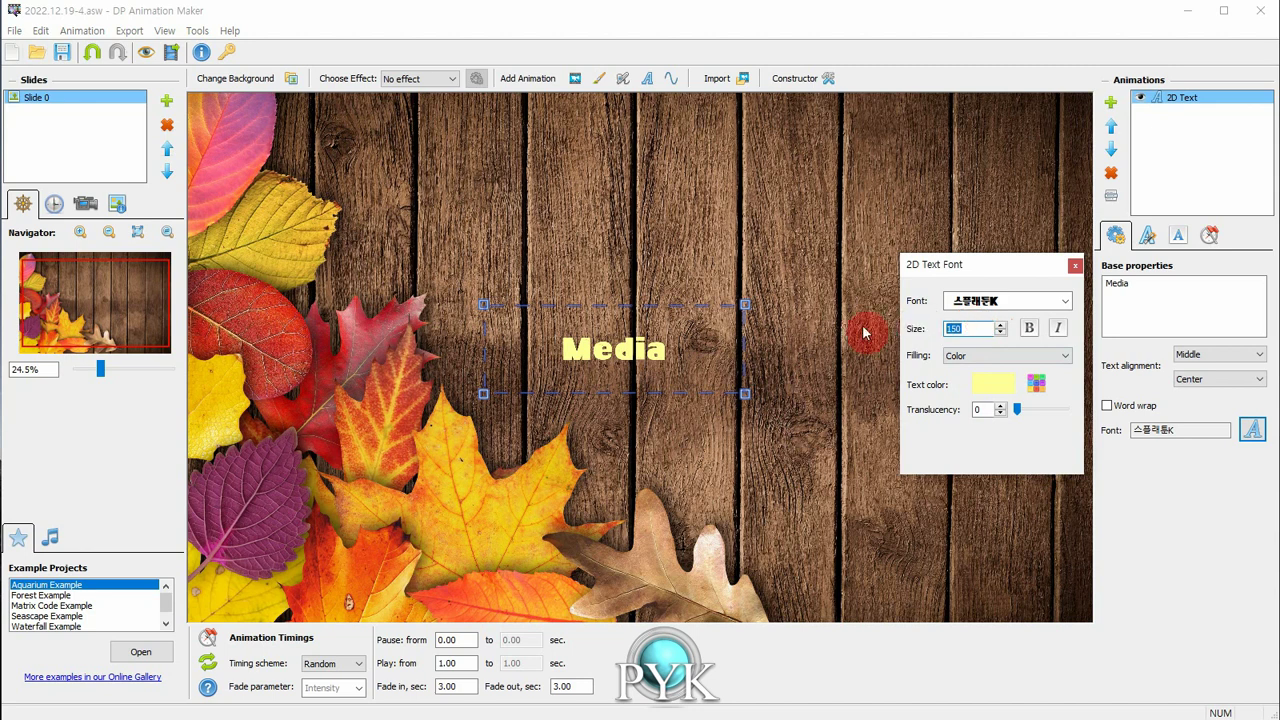
type("250")
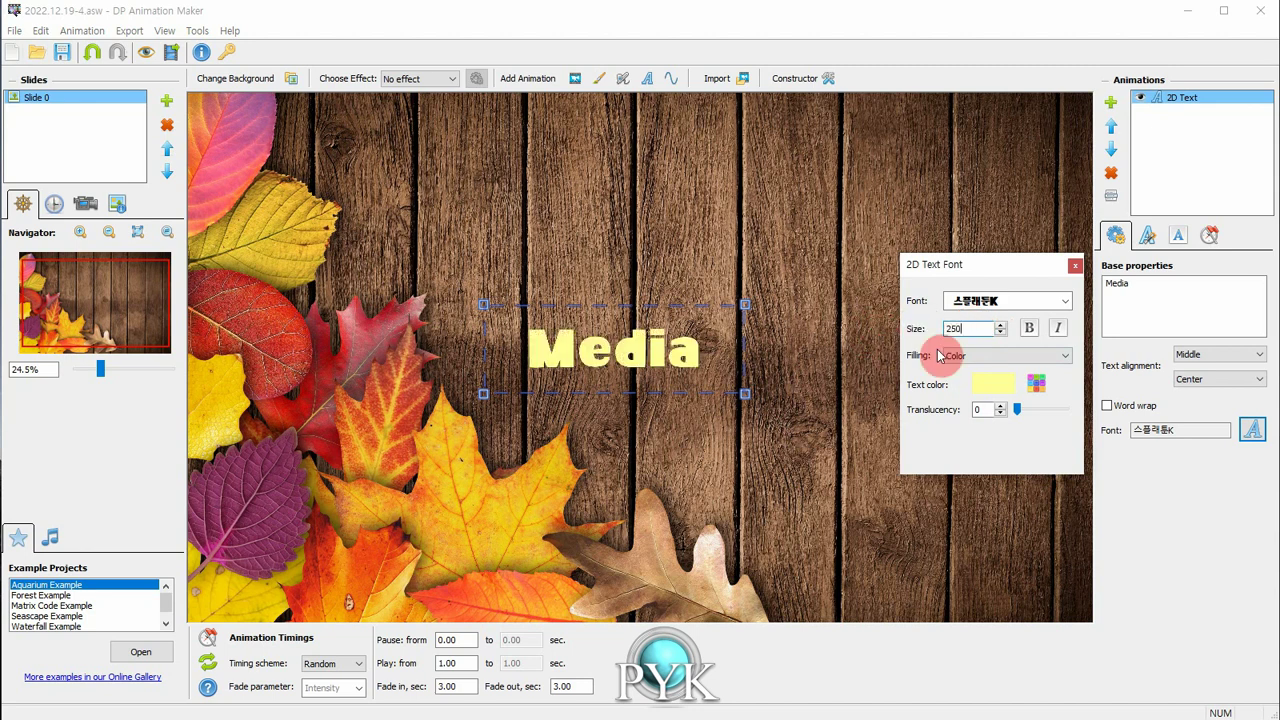
left_click(1027, 329)
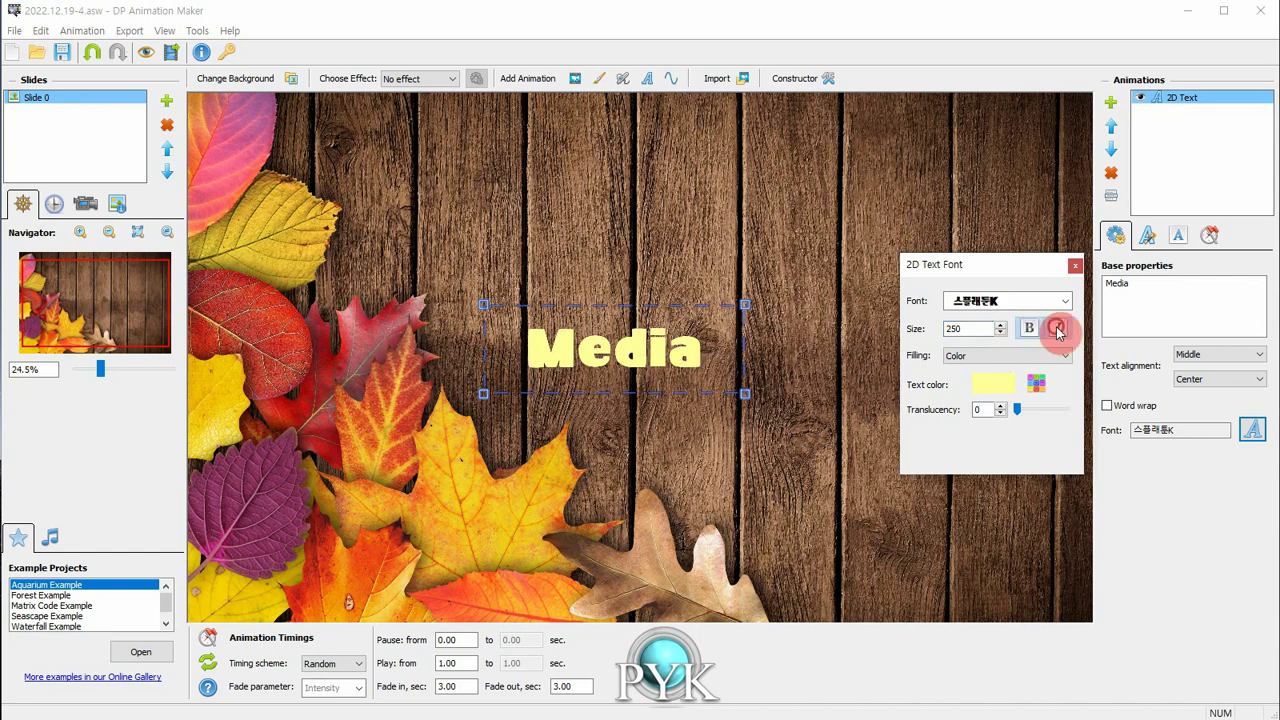
left_click(1057, 329)
left_click(1057, 329)
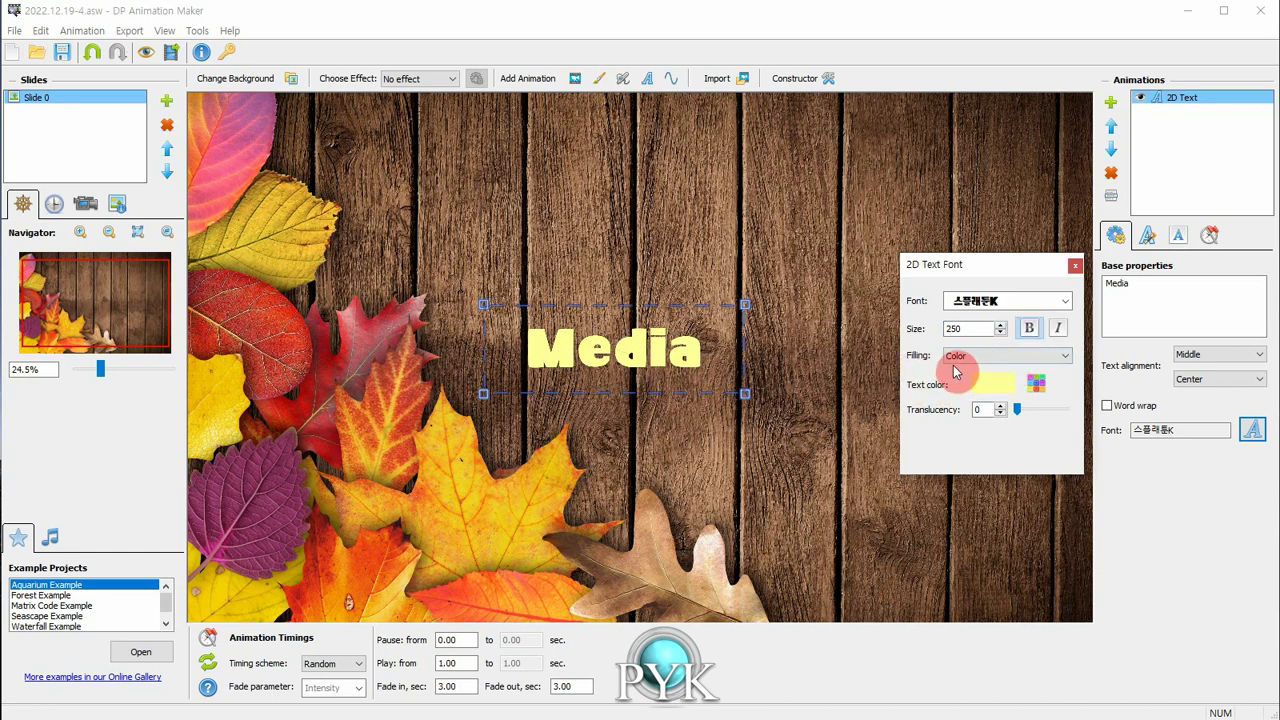
- Fill the Media text with an animated texture, trying several from the Core Image Set and settling on the bright green leaf one
left_click(1068, 355)
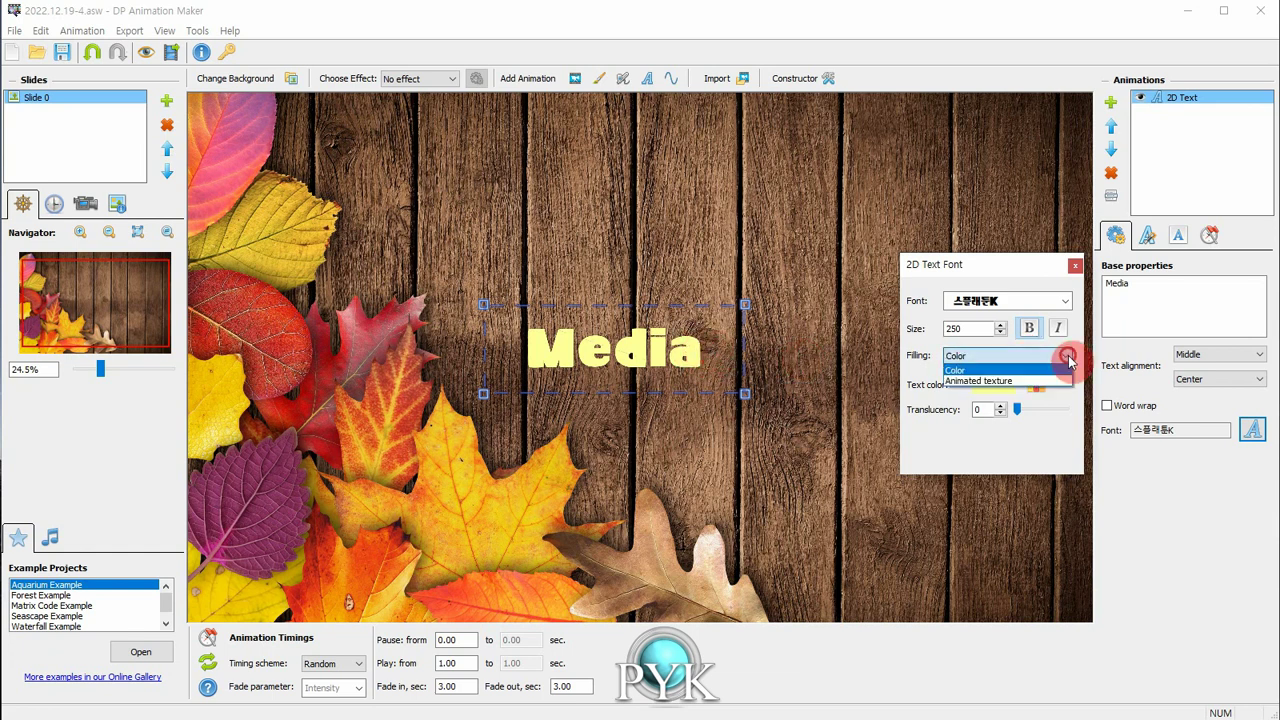
left_click(1009, 382)
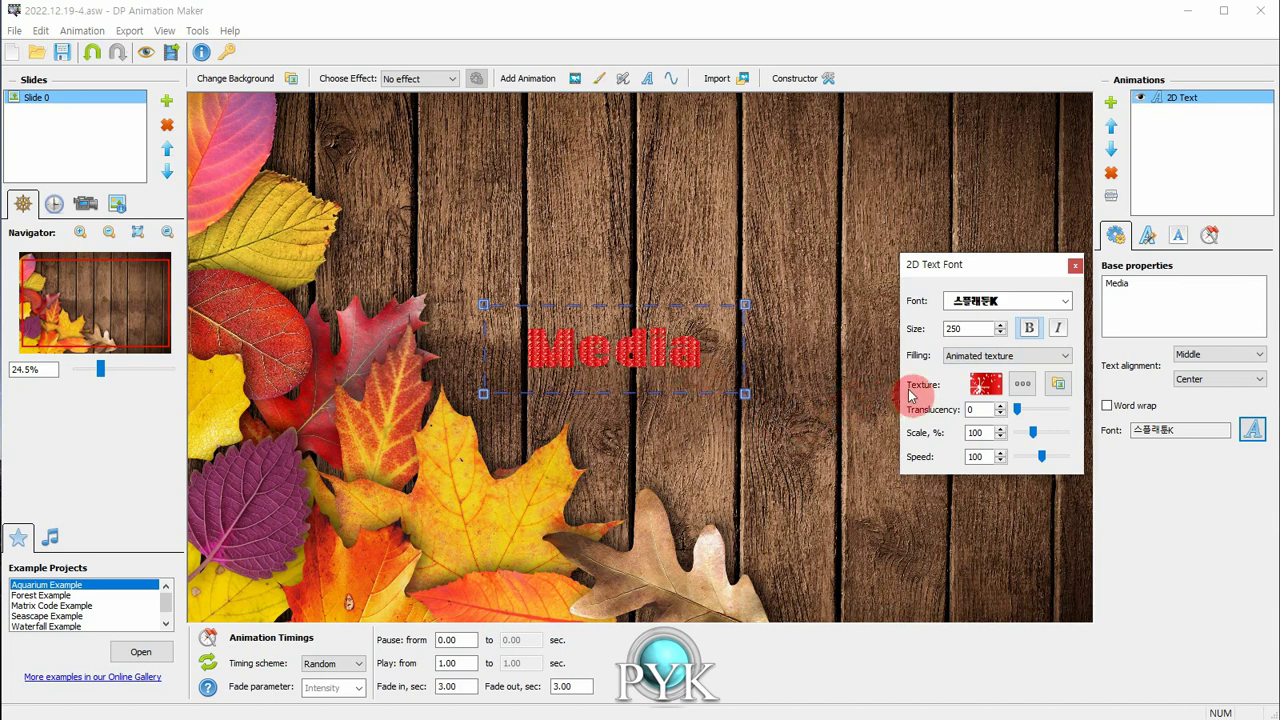
left_click(1025, 386)
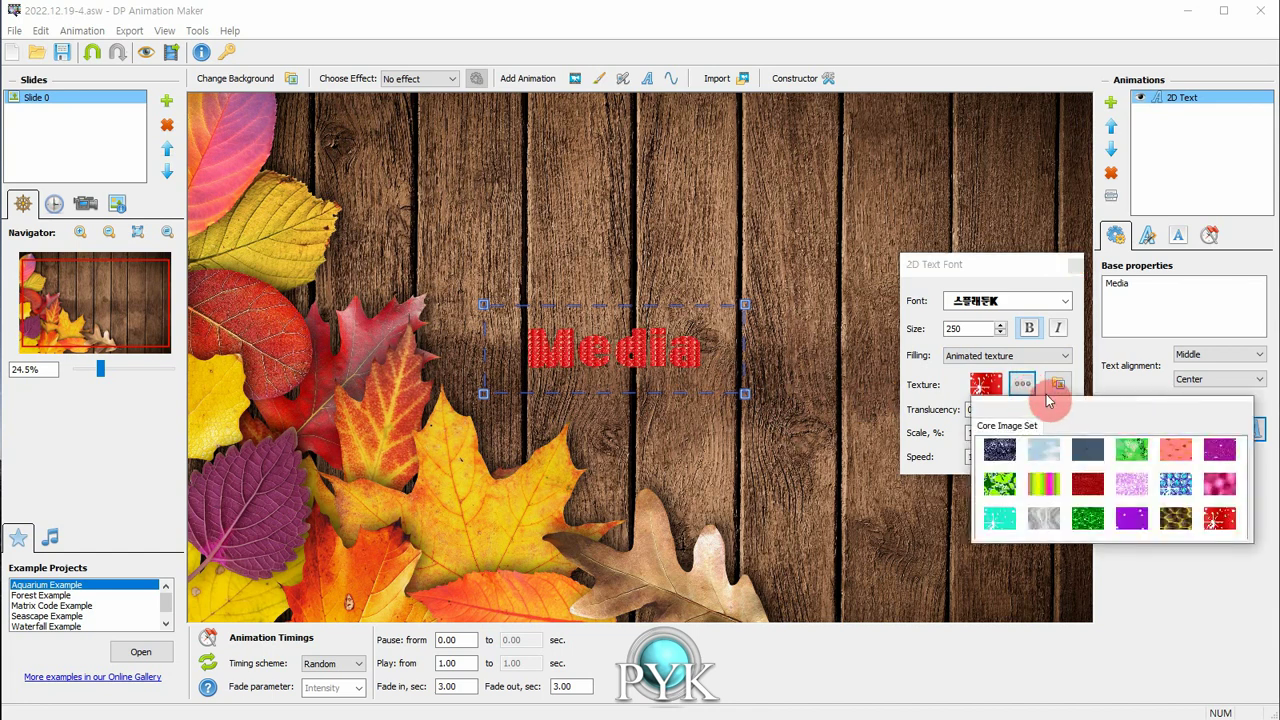
left_click(1217, 487)
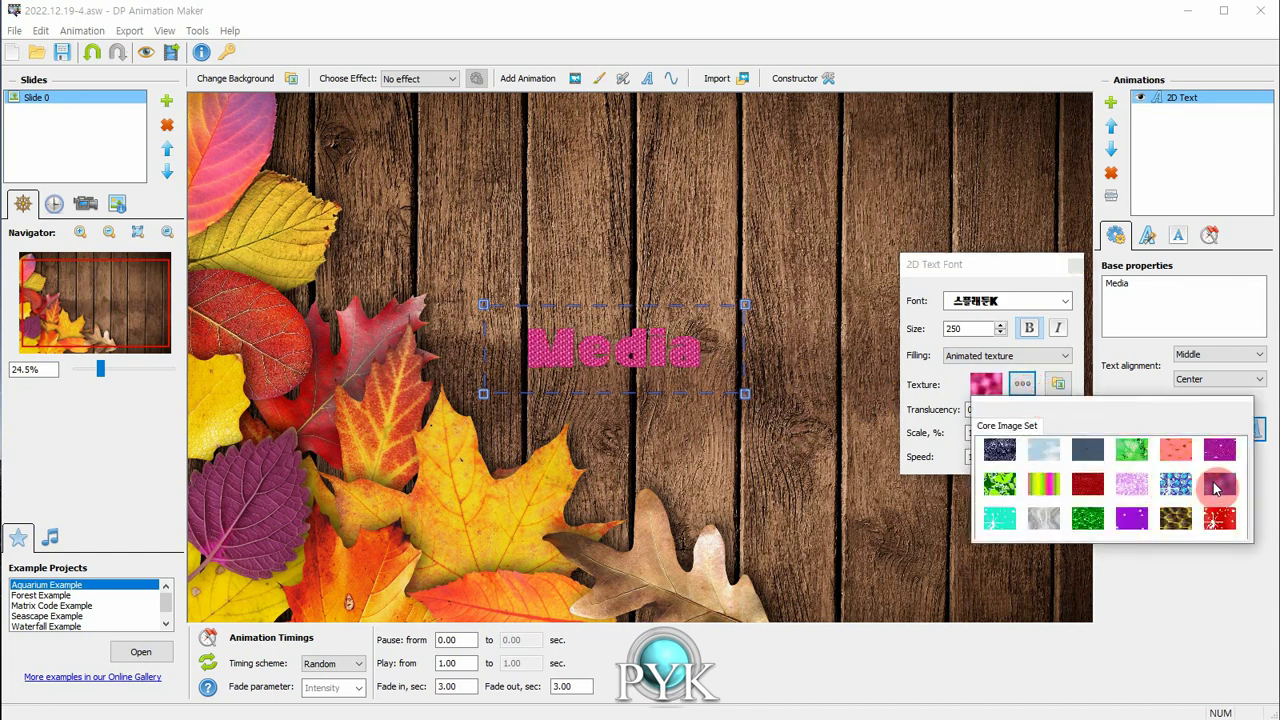
left_click(1176, 518)
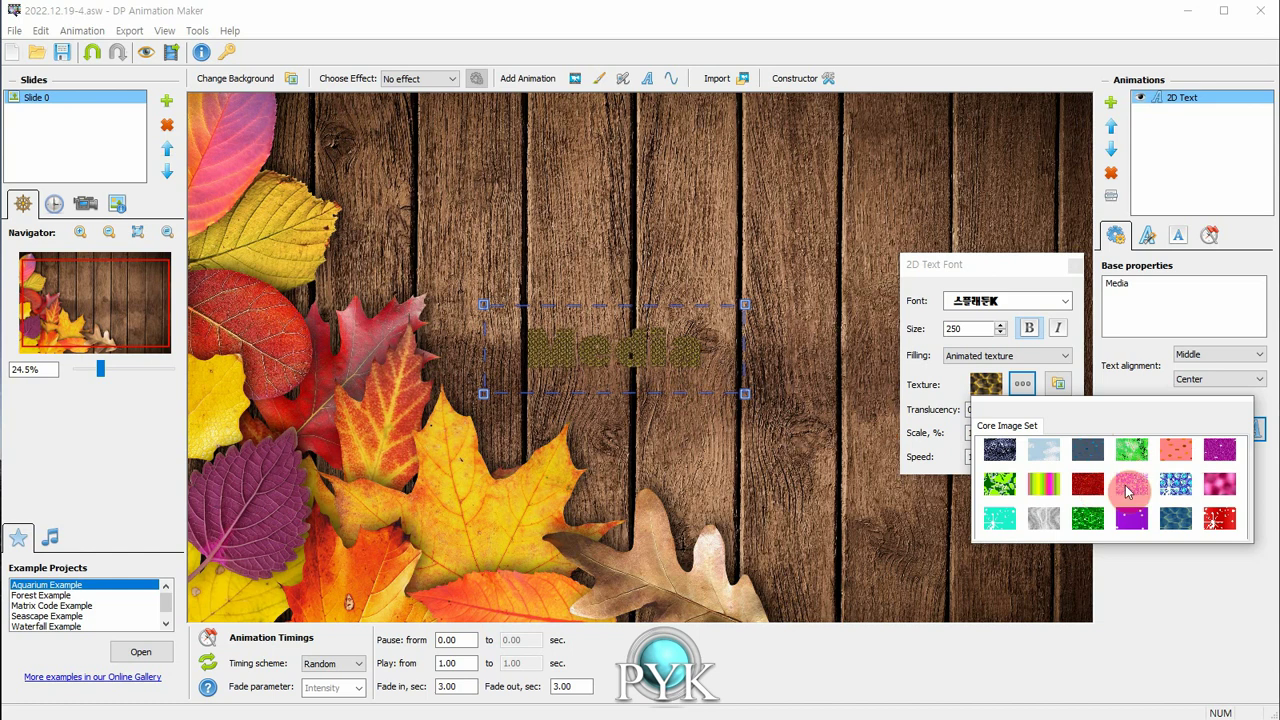
left_click(1038, 518)
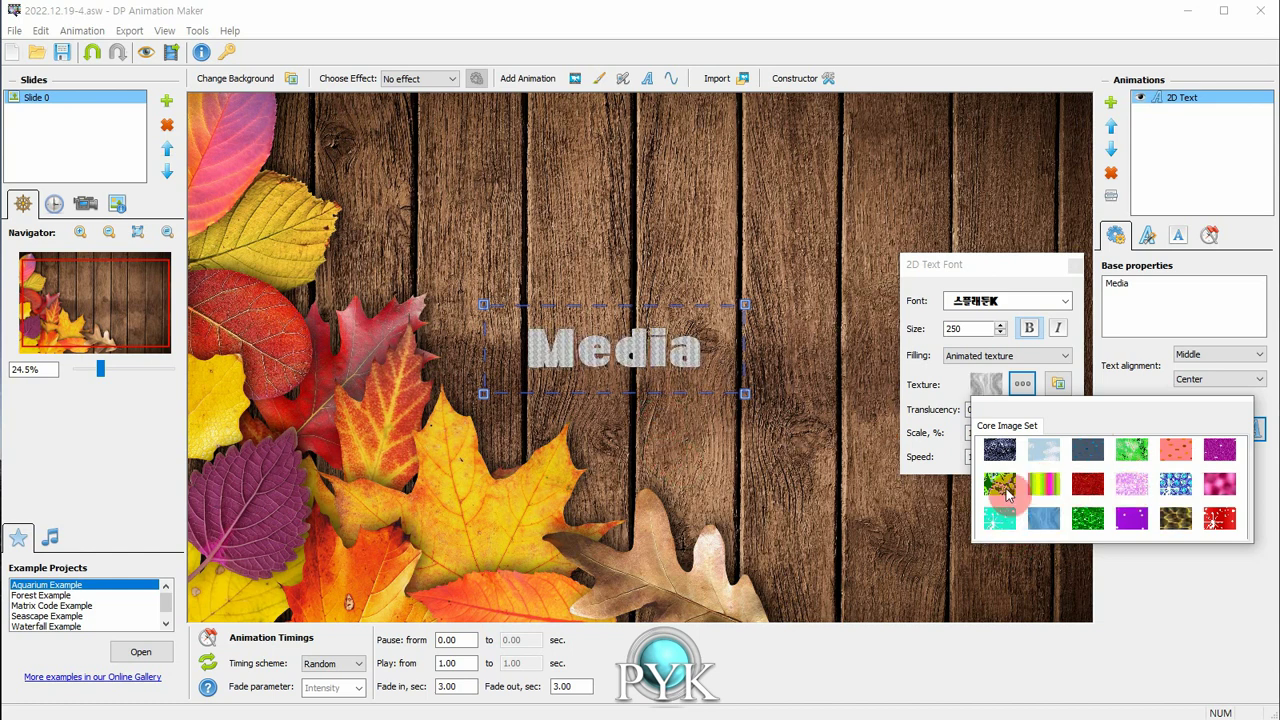
left_click(1000, 485)
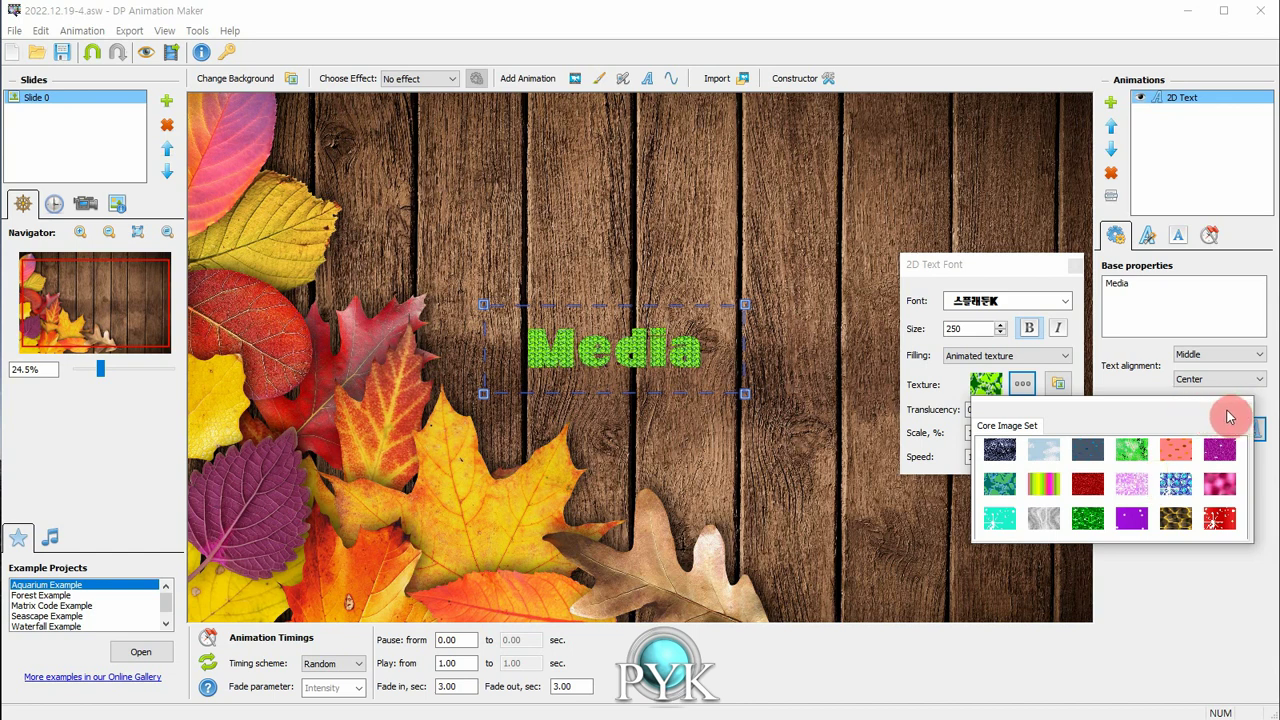
left_click(1024, 388)
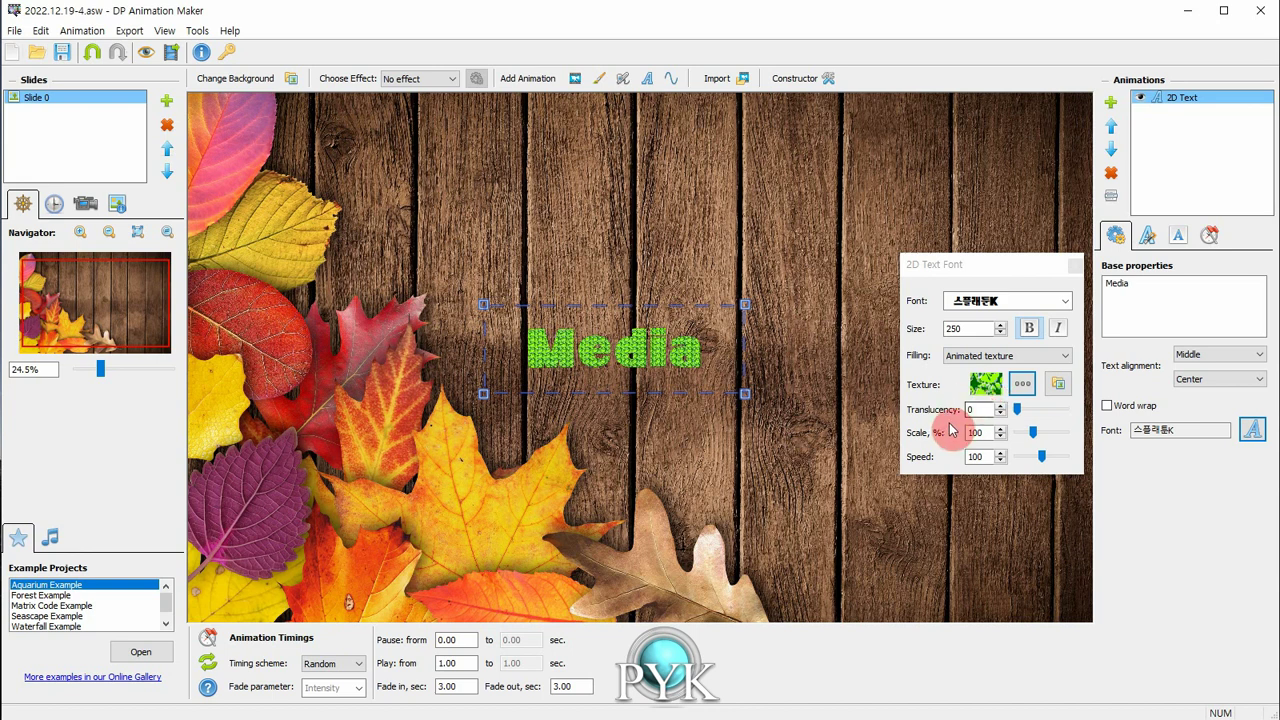
- Set the animated texture's scale to 60% and its speed to 98, and close the text font settings
left_click_drag(1018, 410, 1029, 437)
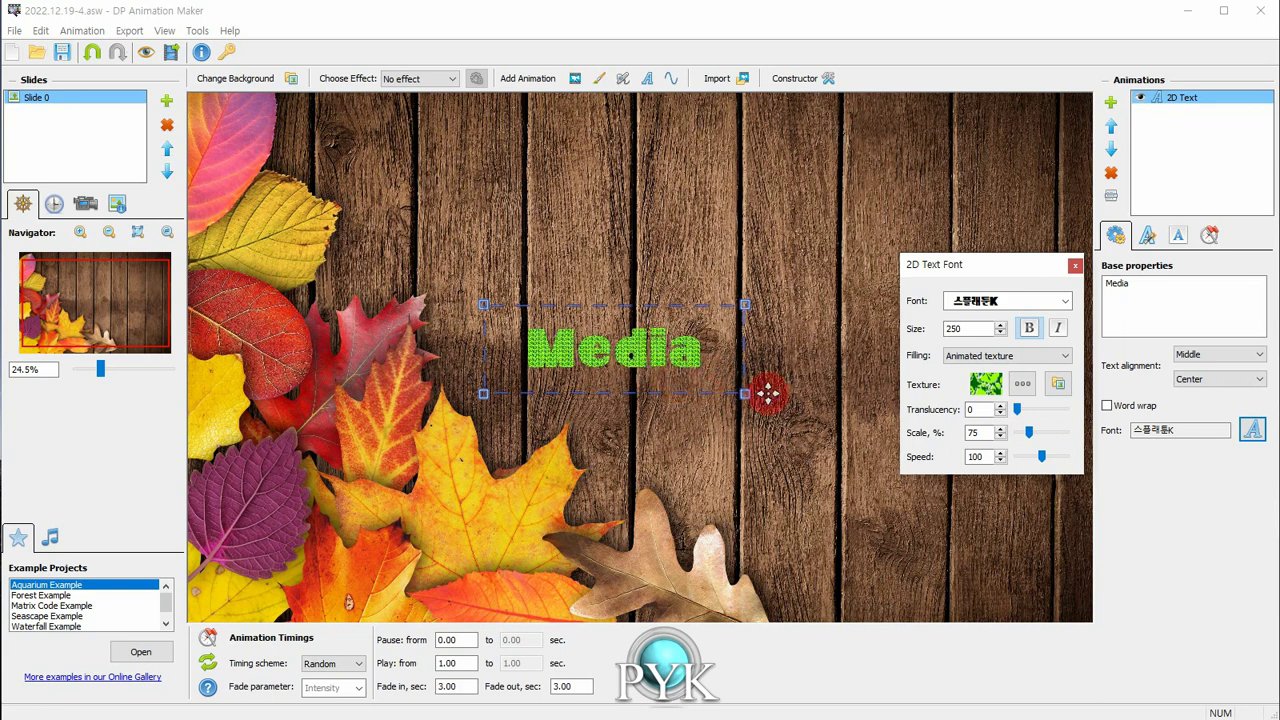
mouse_move(1033, 435)
left_mouse_down()
mouse_move(1010, 437)
mouse_move(1051, 440)
mouse_move(1024, 432)
left_mouse_up()
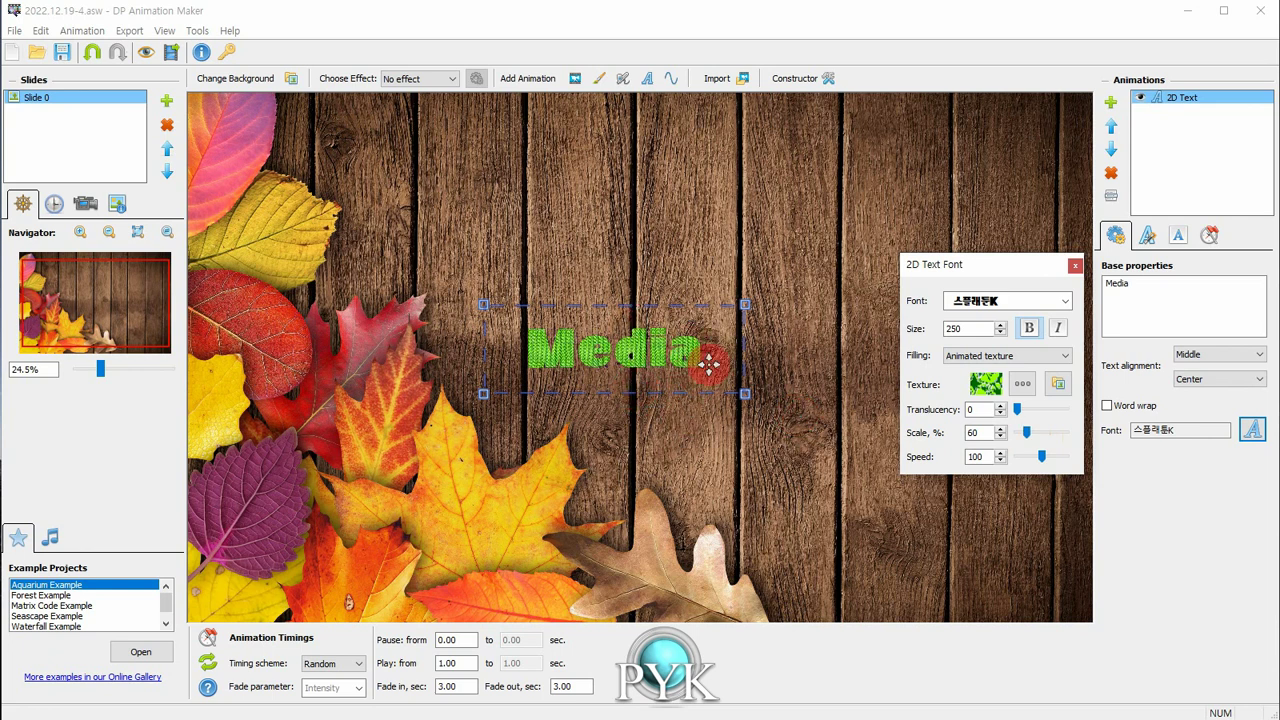
mouse_move(1049, 457)
left_mouse_down()
mouse_move(1068, 462)
mouse_move(1025, 462)
mouse_move(1041, 465)
left_mouse_up()
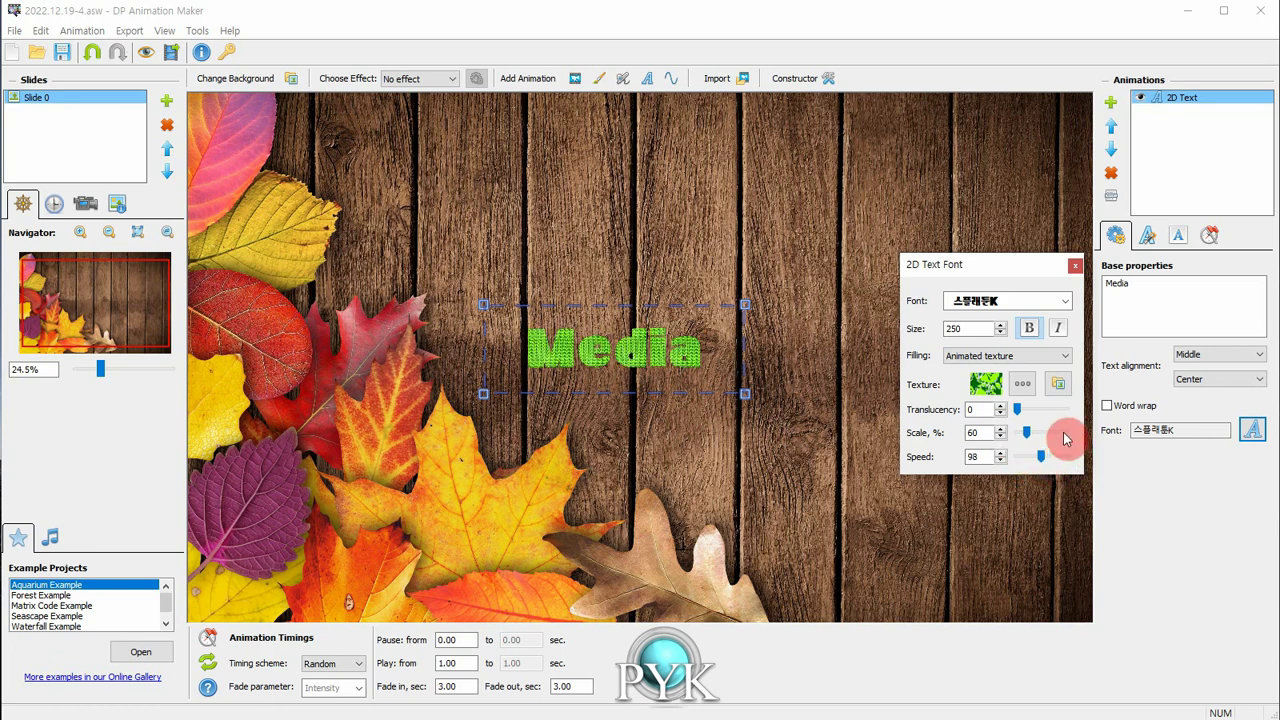
left_click(1074, 266)
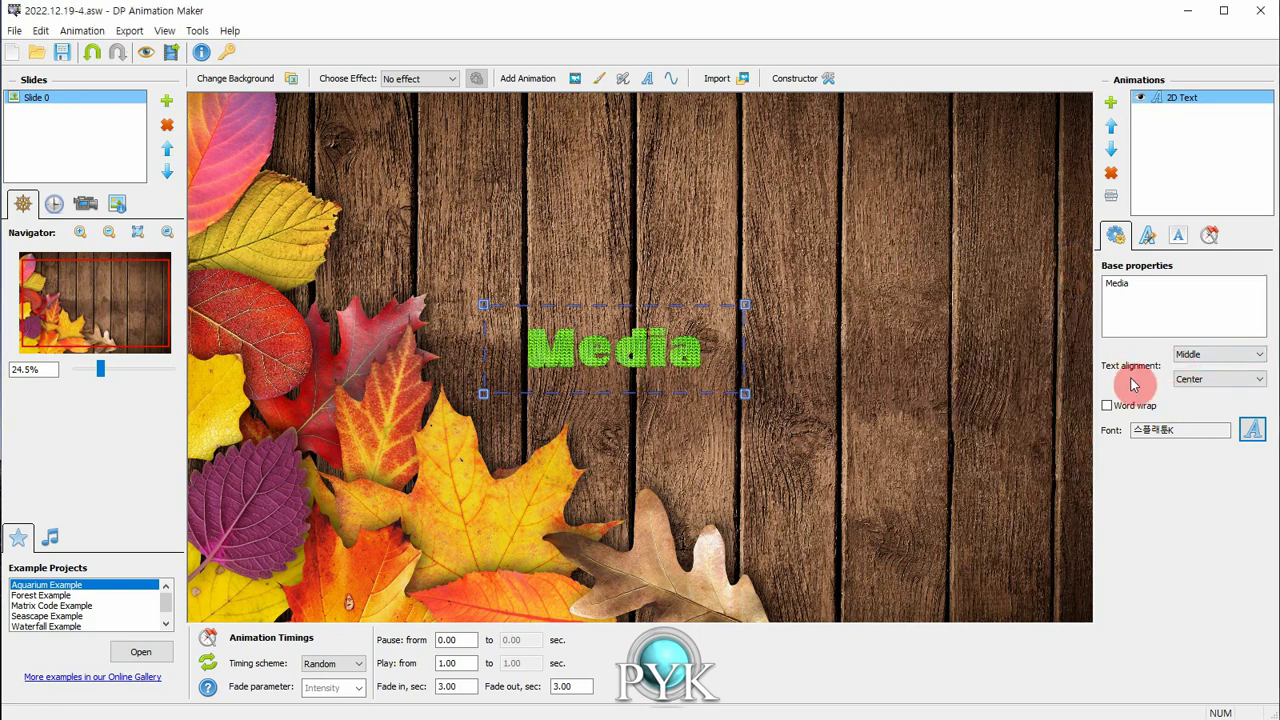
- Try left and right horizontal alignment for the Media text, with the vertical alignment at Middle
left_click(1249, 358)
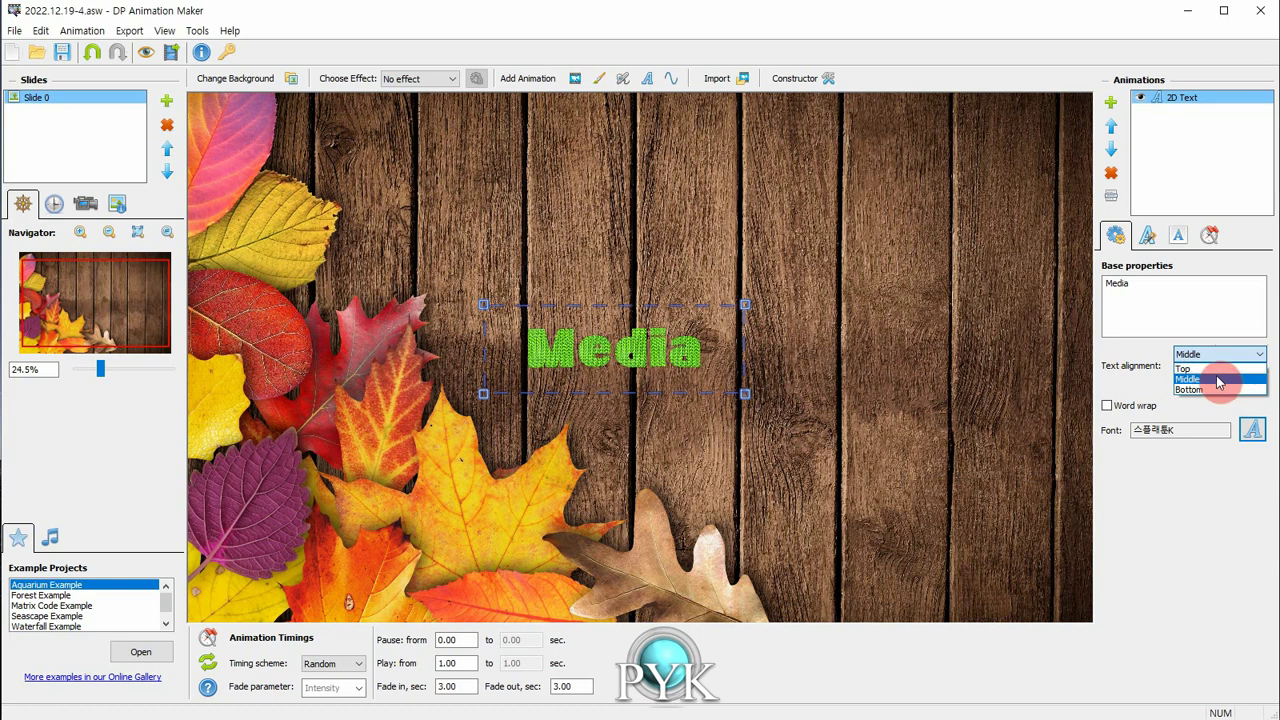
left_click(1219, 380)
left_click(1219, 379)
left_click(1205, 390)
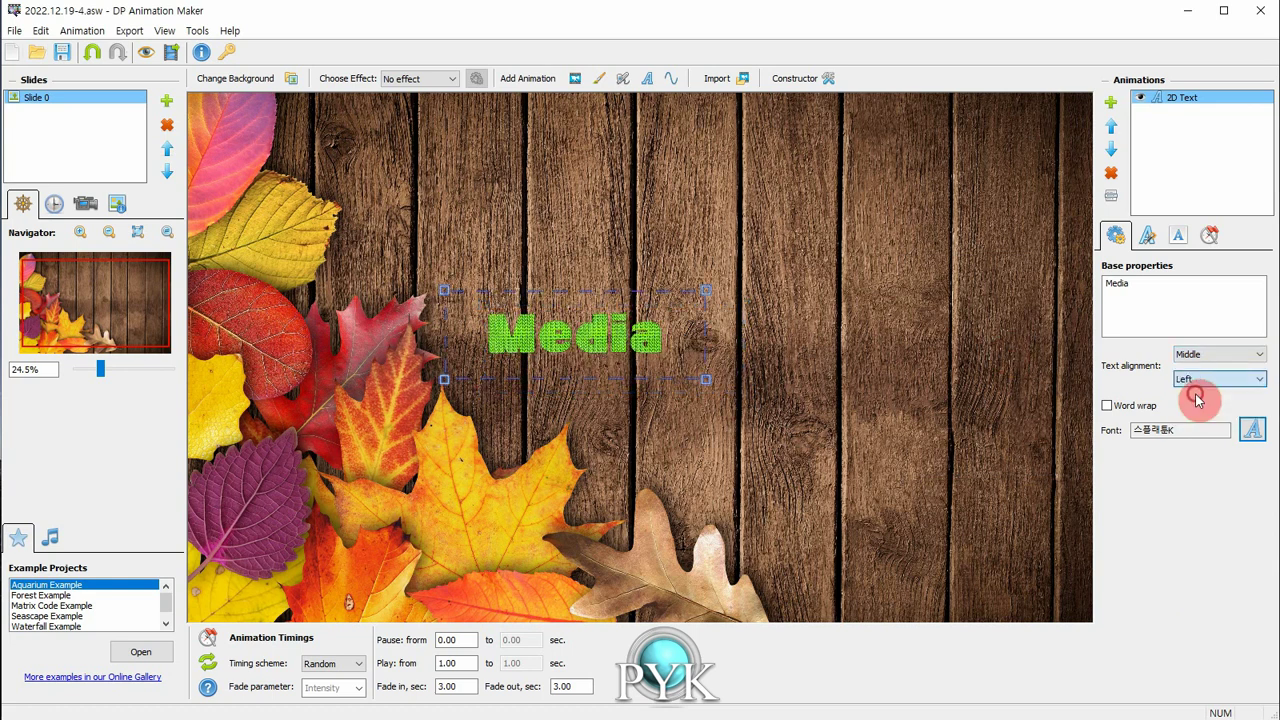
left_click(1203, 382)
left_click(1202, 420)
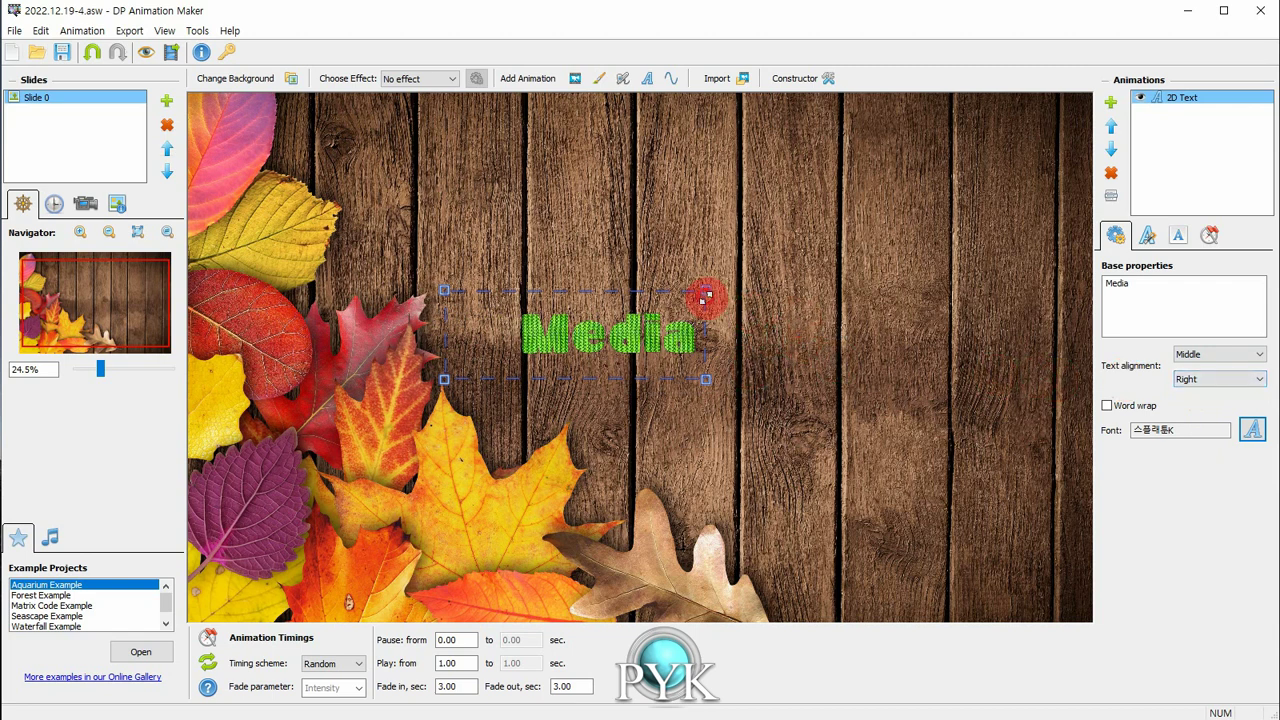
- Widen the text box towards the right side of the wooden background and centre the Media text horizontally within it
left_click_drag(706, 291, 820, 298)
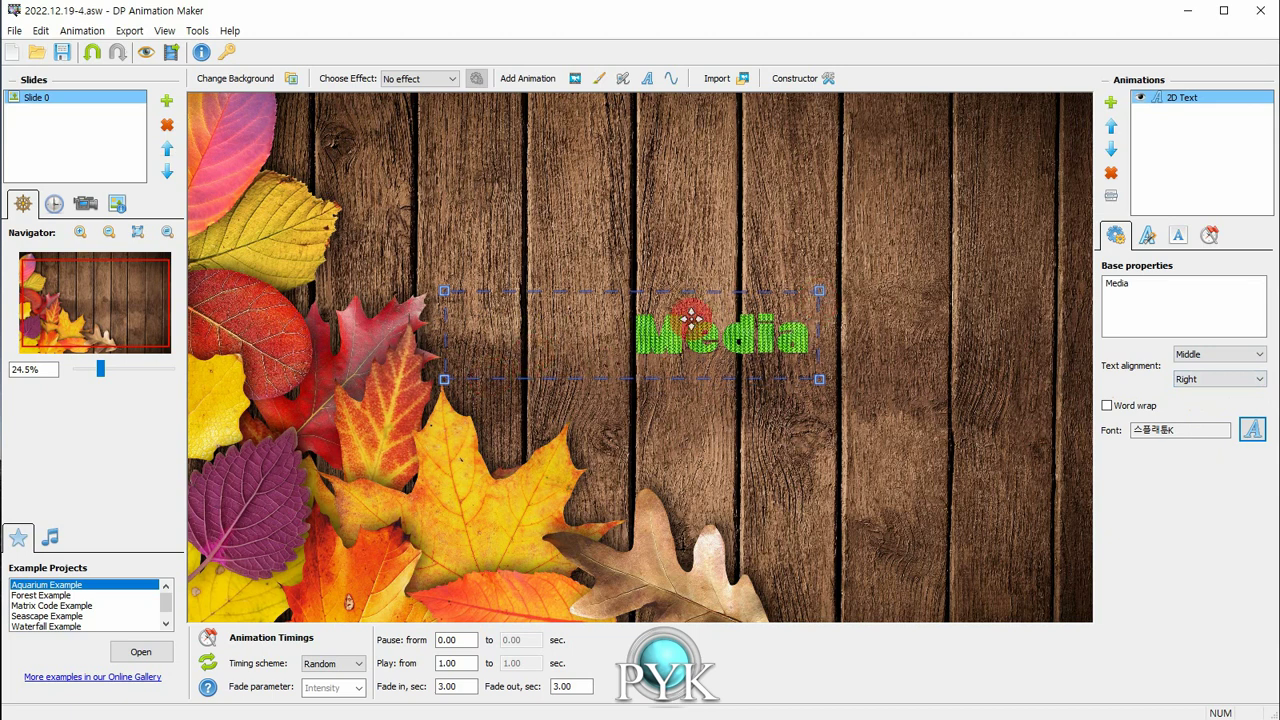
left_click(1186, 378)
left_click(1180, 401)
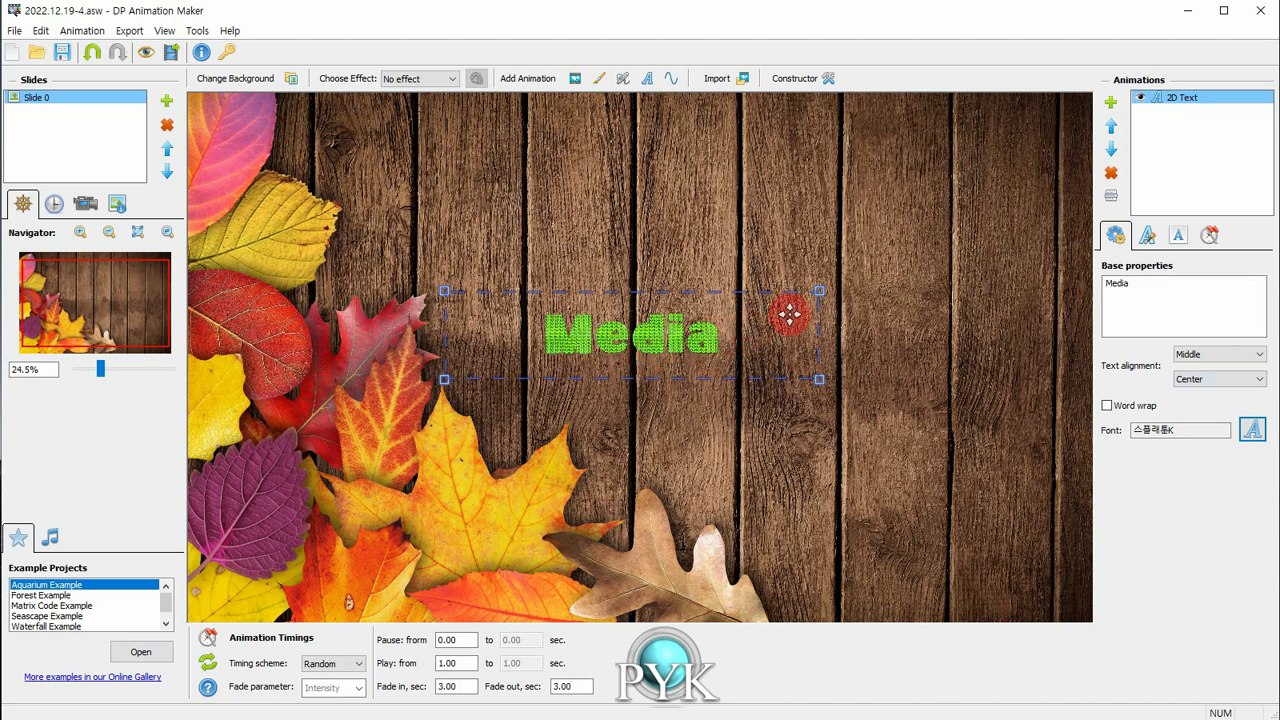
mouse_move(818, 291)
left_mouse_down()
mouse_move(818, 204)
mouse_move(818, 296)
left_mouse_up()
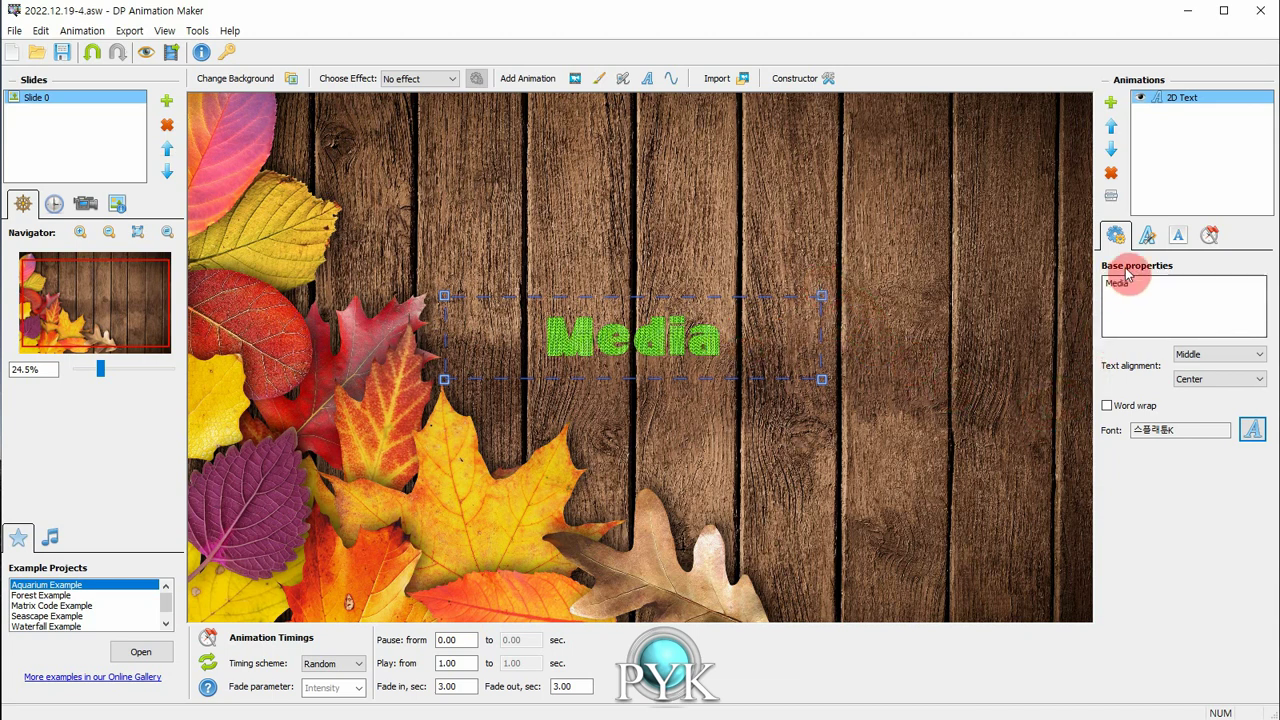
- Turn on the outline effect for the Media text and set the outline width to 23
left_click(1149, 236)
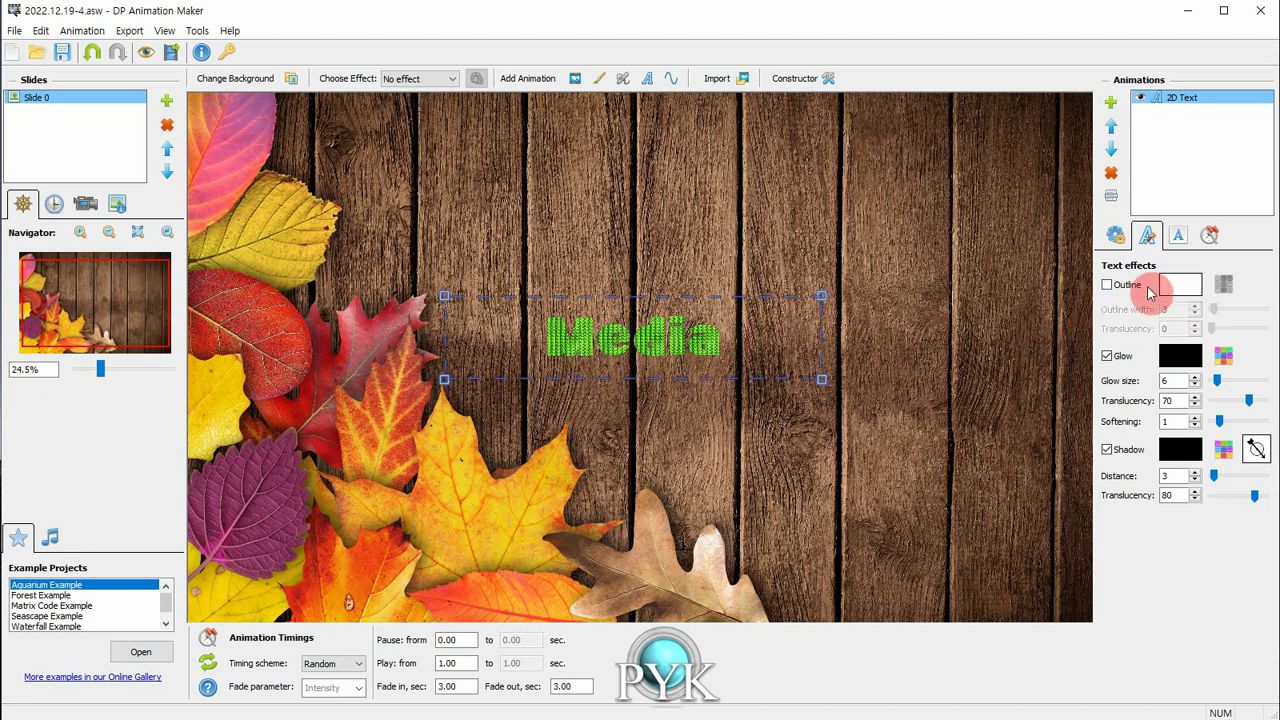
left_click(1107, 285)
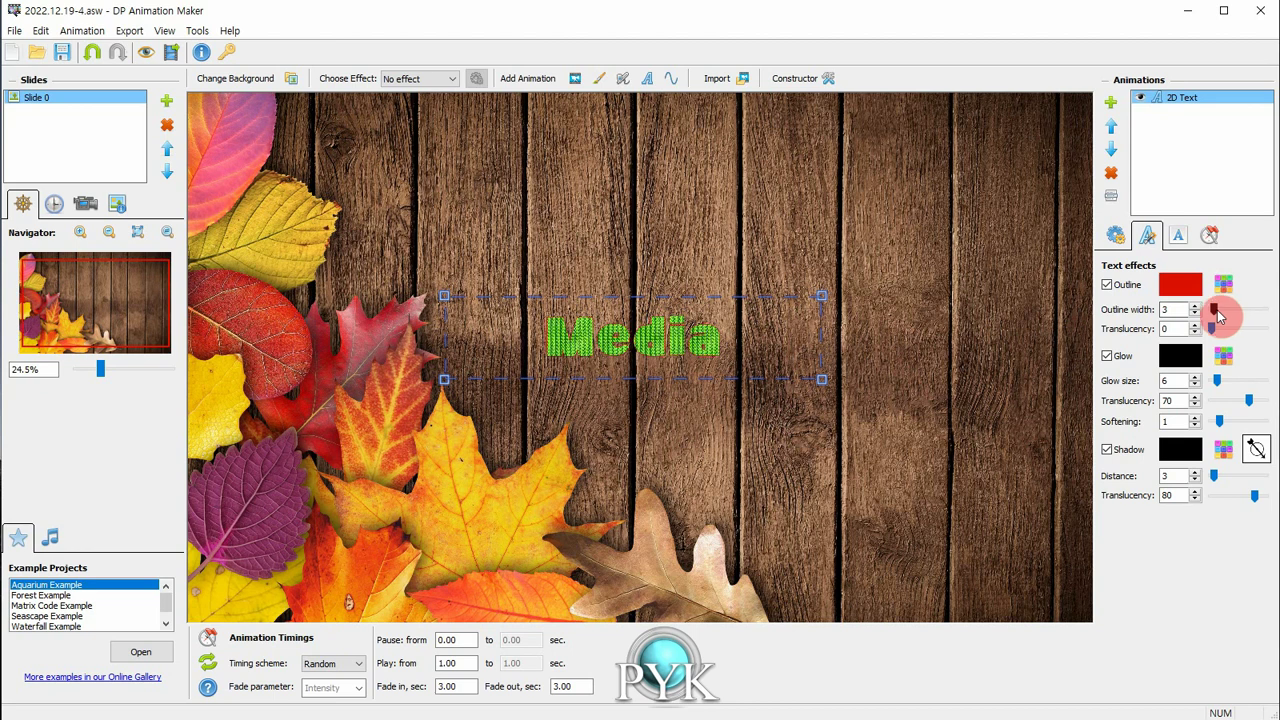
left_click_drag(1217, 316, 1239, 316)
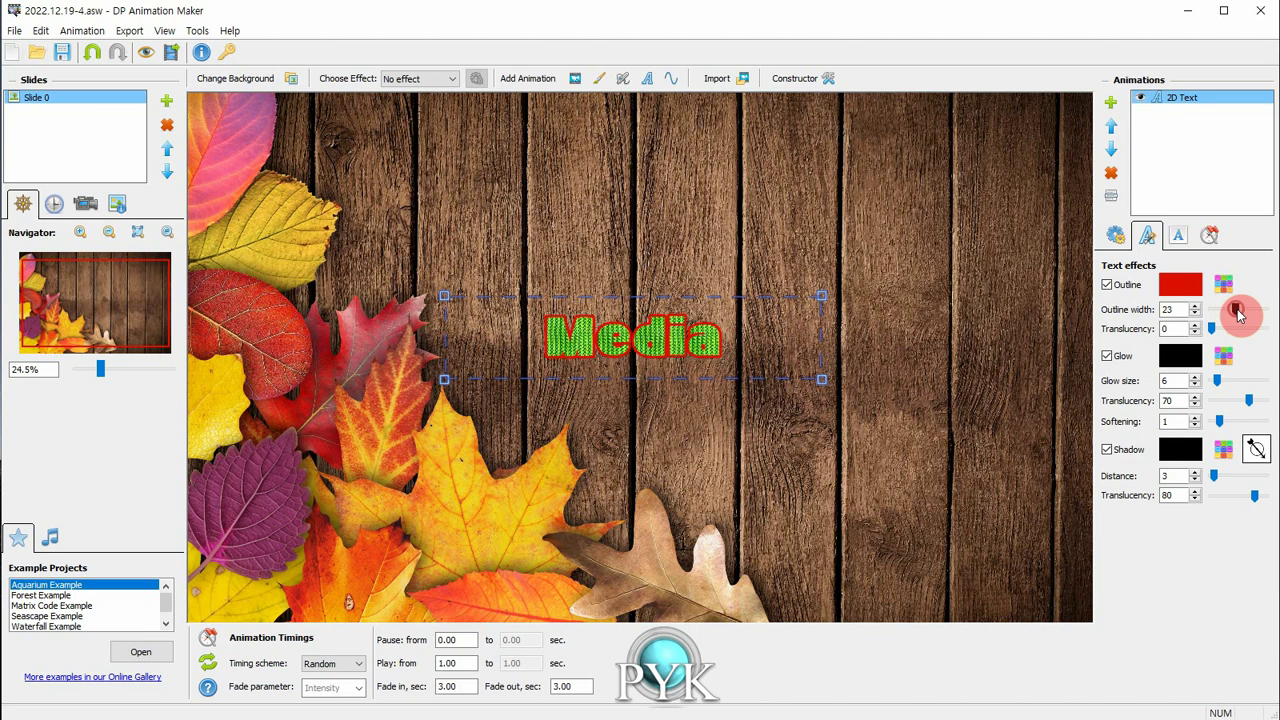
- Colour the Media text's outline blue with a translucency of 0
left_click(1195, 292)
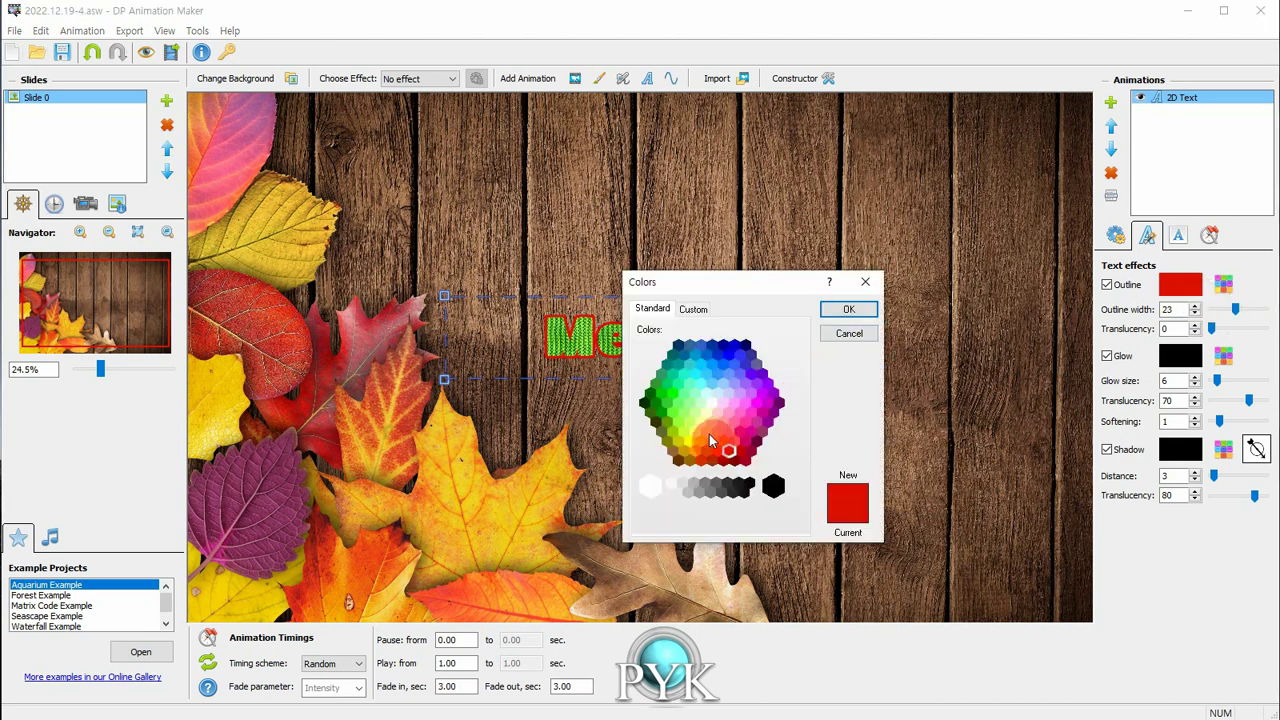
left_click(689, 435)
left_click(729, 355)
left_click(846, 312)
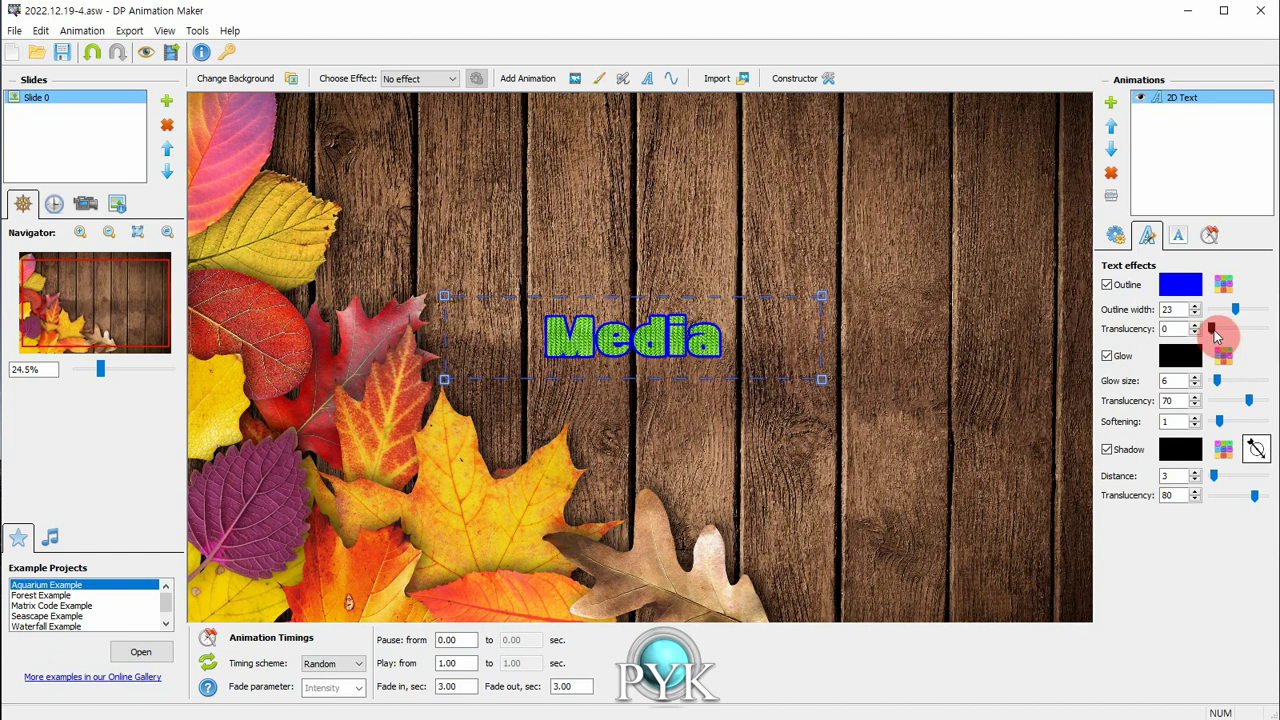
mouse_move(1216, 336)
left_mouse_down()
mouse_move(1270, 335)
mouse_move(1213, 333)
left_mouse_up()
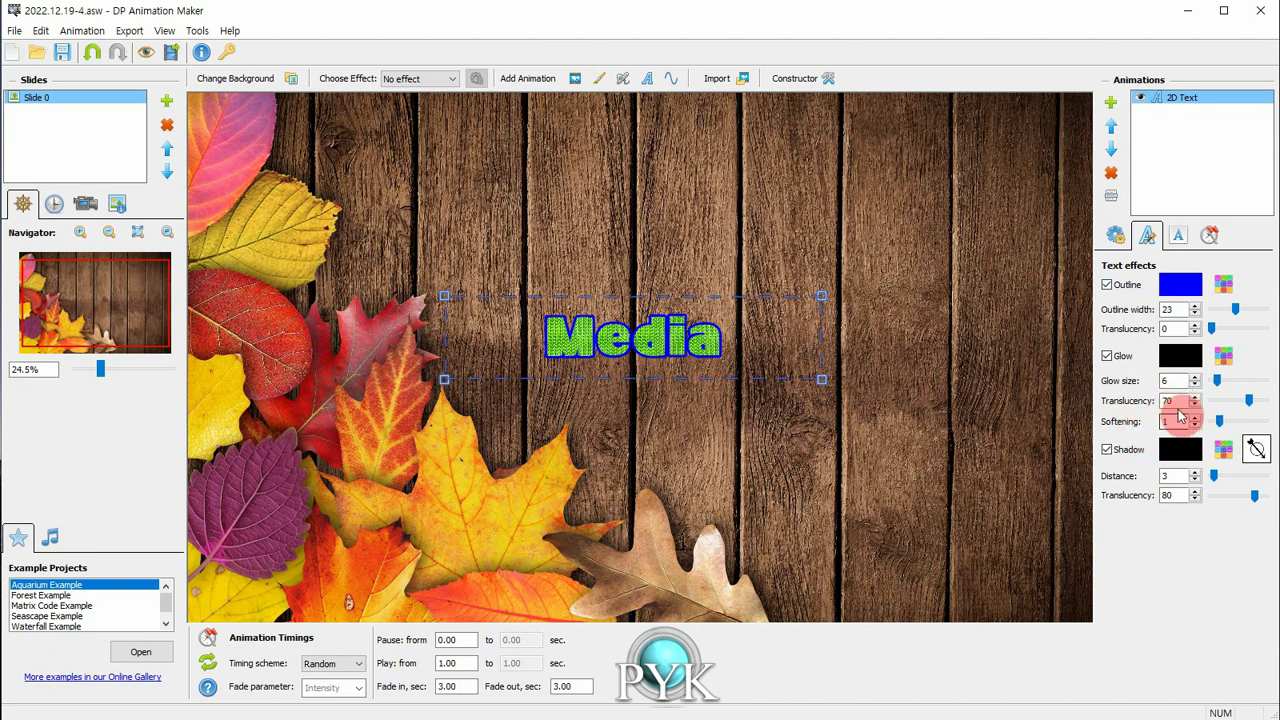
- Set the Media text's glow softening to 4 and its glow size to 50
left_click(1220, 422)
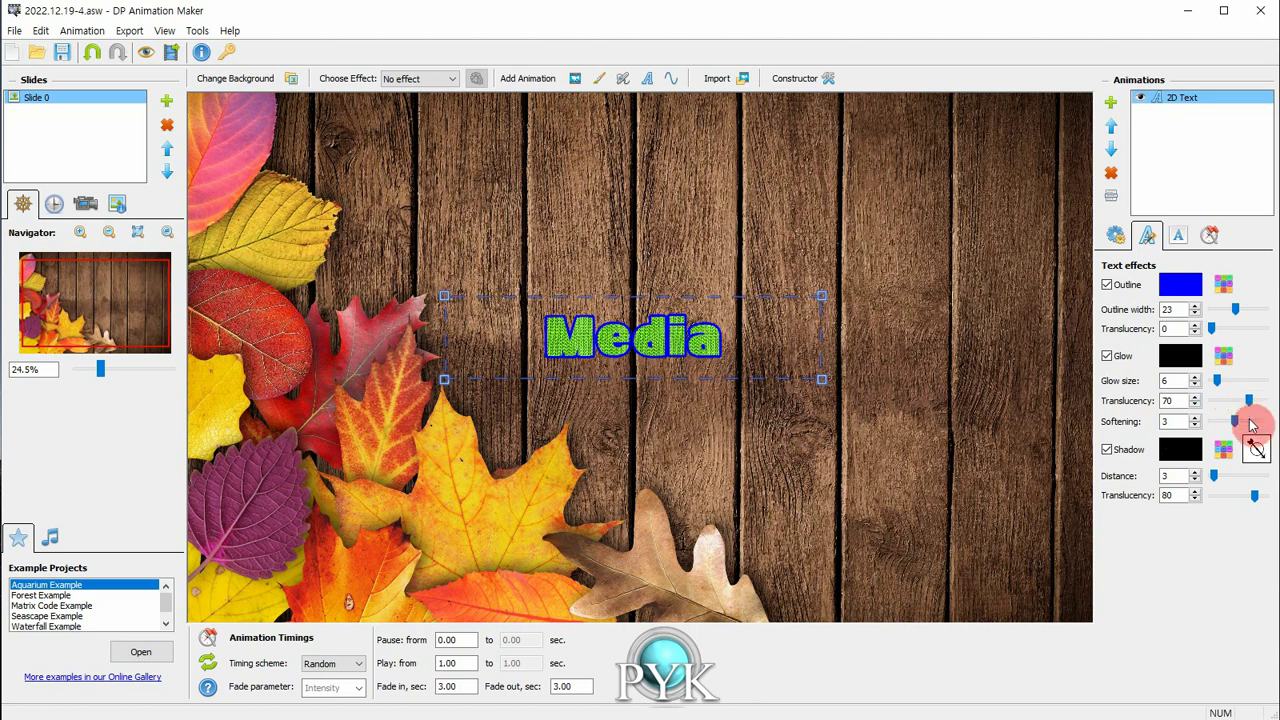
left_click(1237, 420)
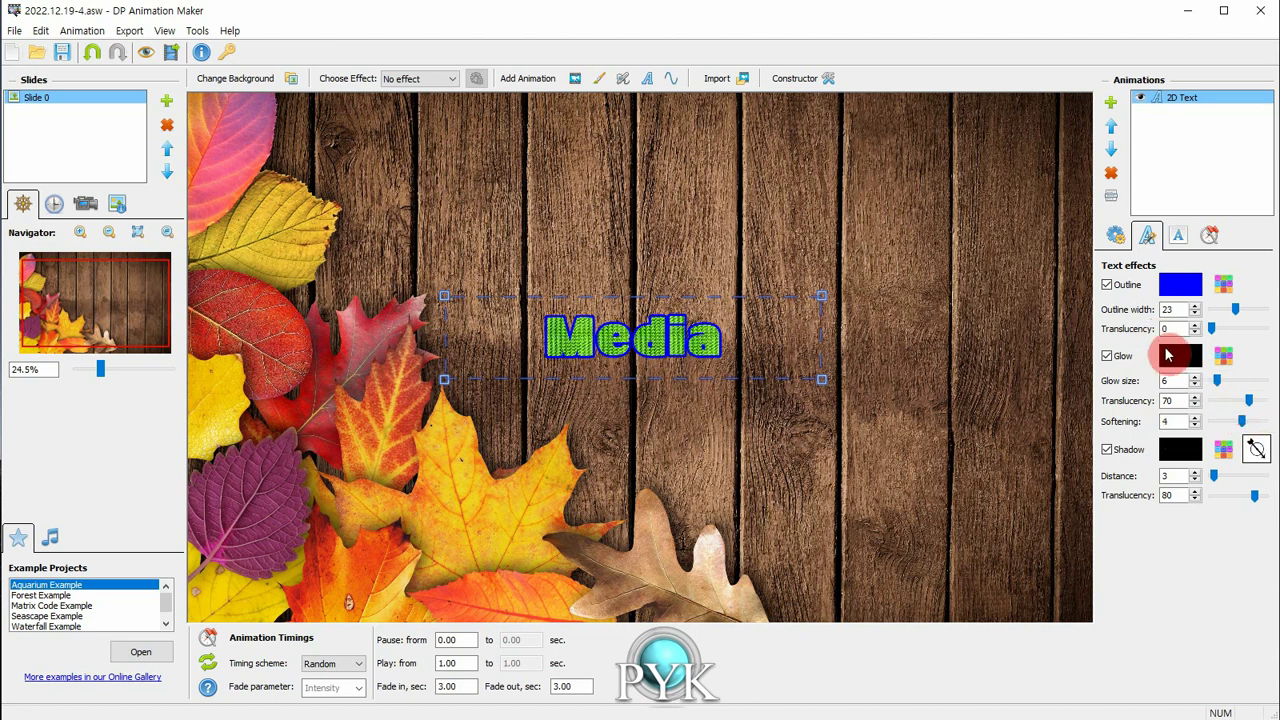
left_click(1180, 383)
left_click(1216, 386)
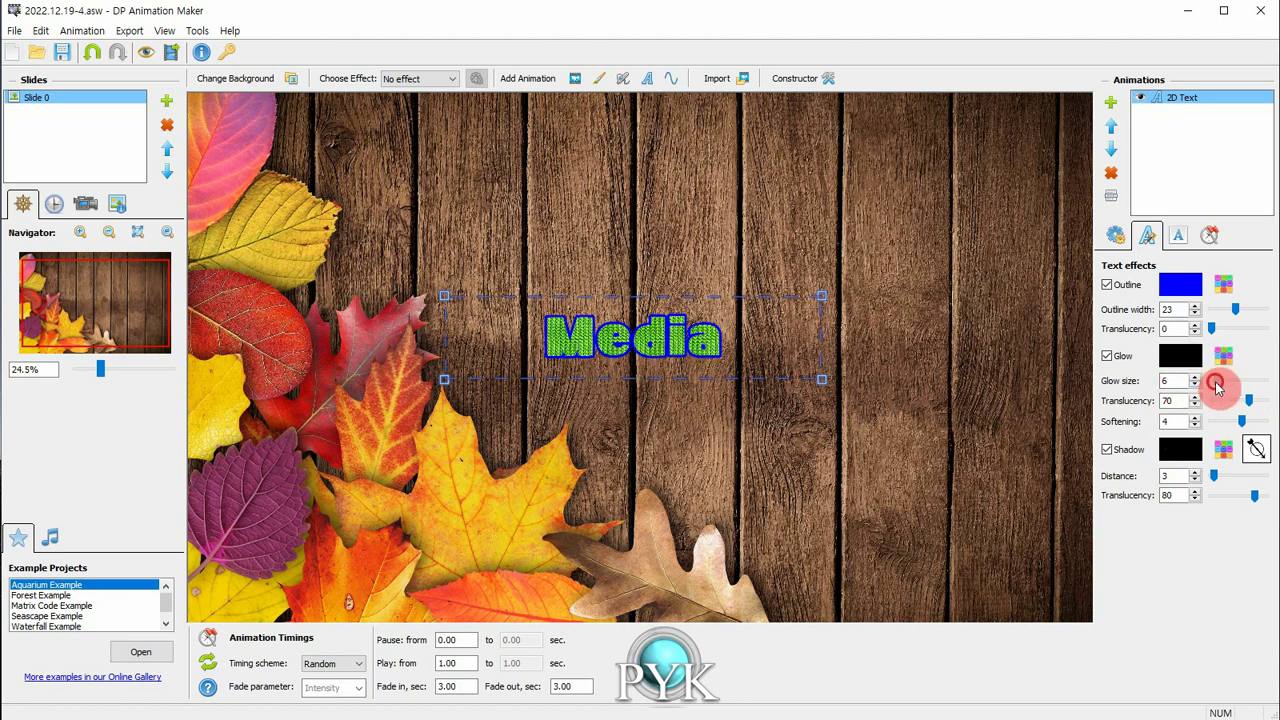
left_click_drag(1218, 388, 1270, 386)
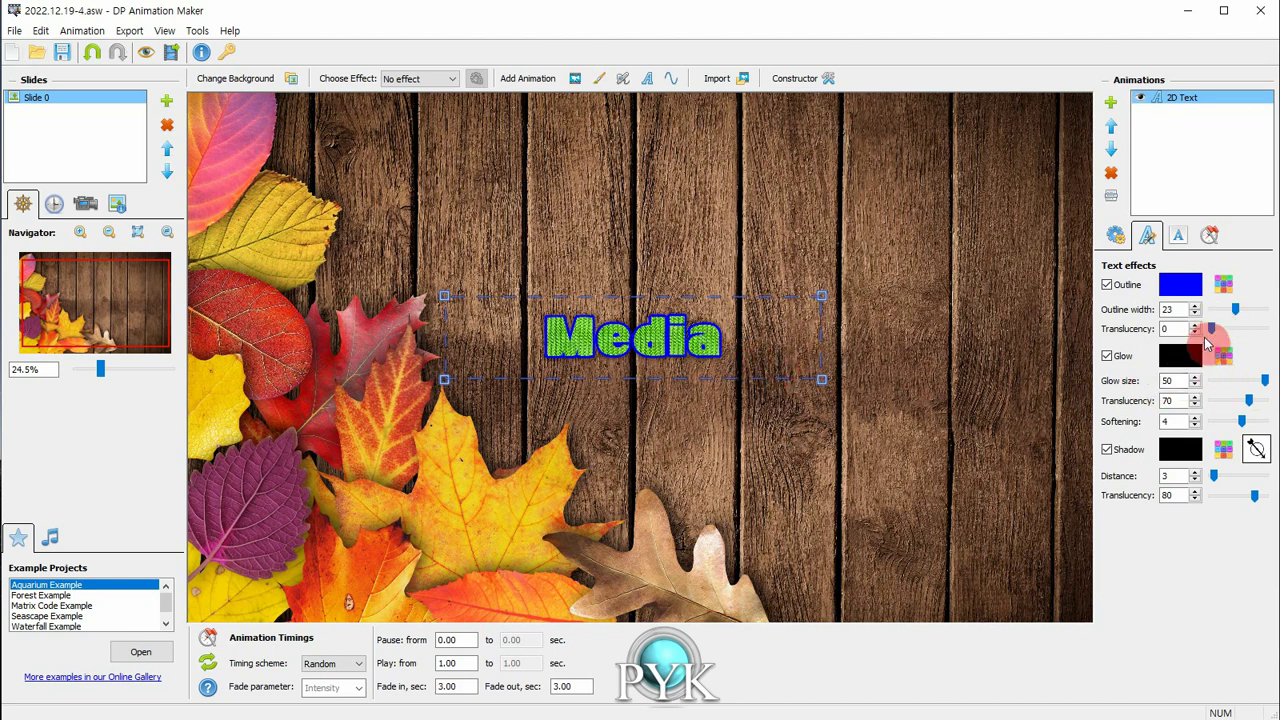
- Change the outline colour of the Media text to white
left_click(1181, 287)
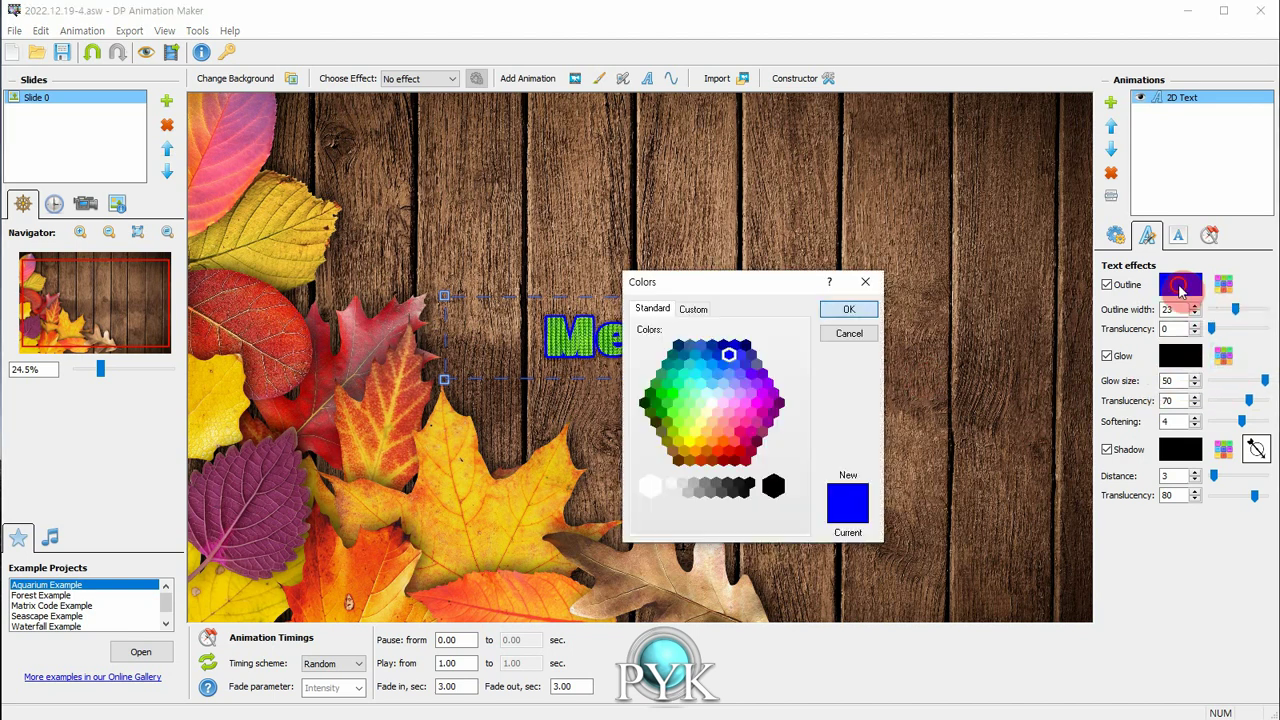
left_click(715, 403)
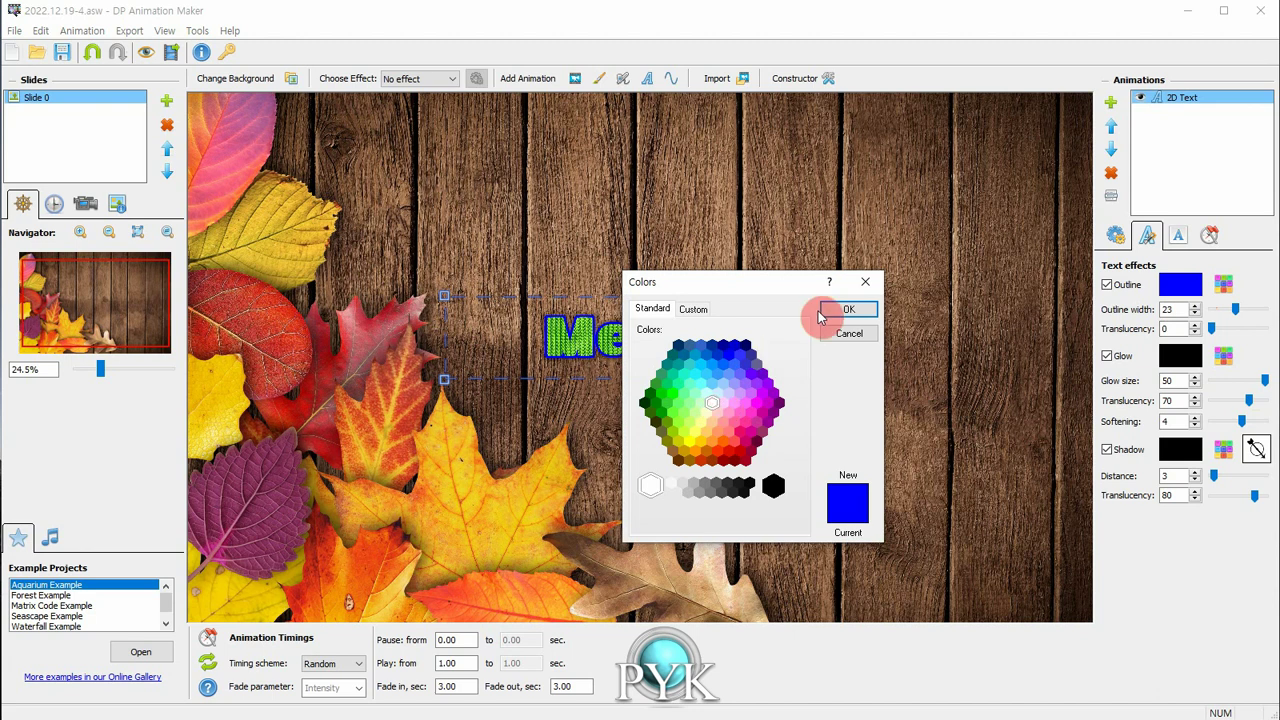
left_click(848, 311)
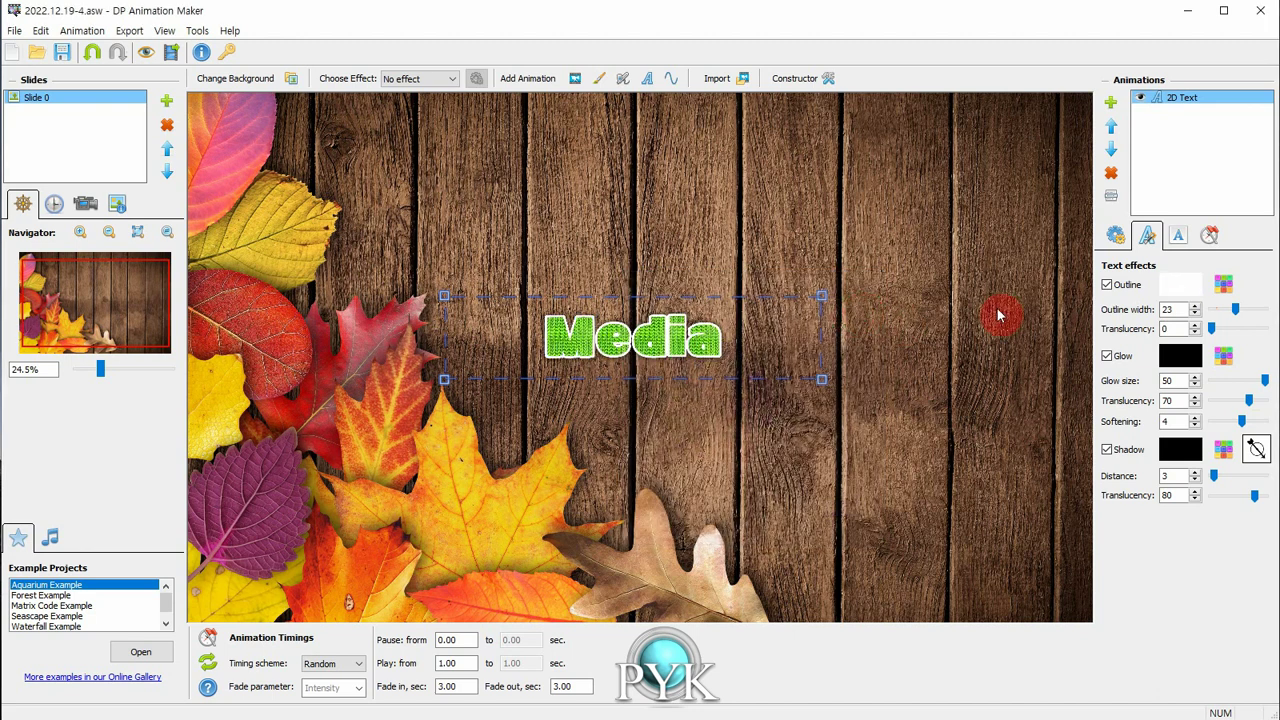
- Set the Media text's outline width to 7 and its glow translucency to 0
left_click(1220, 312)
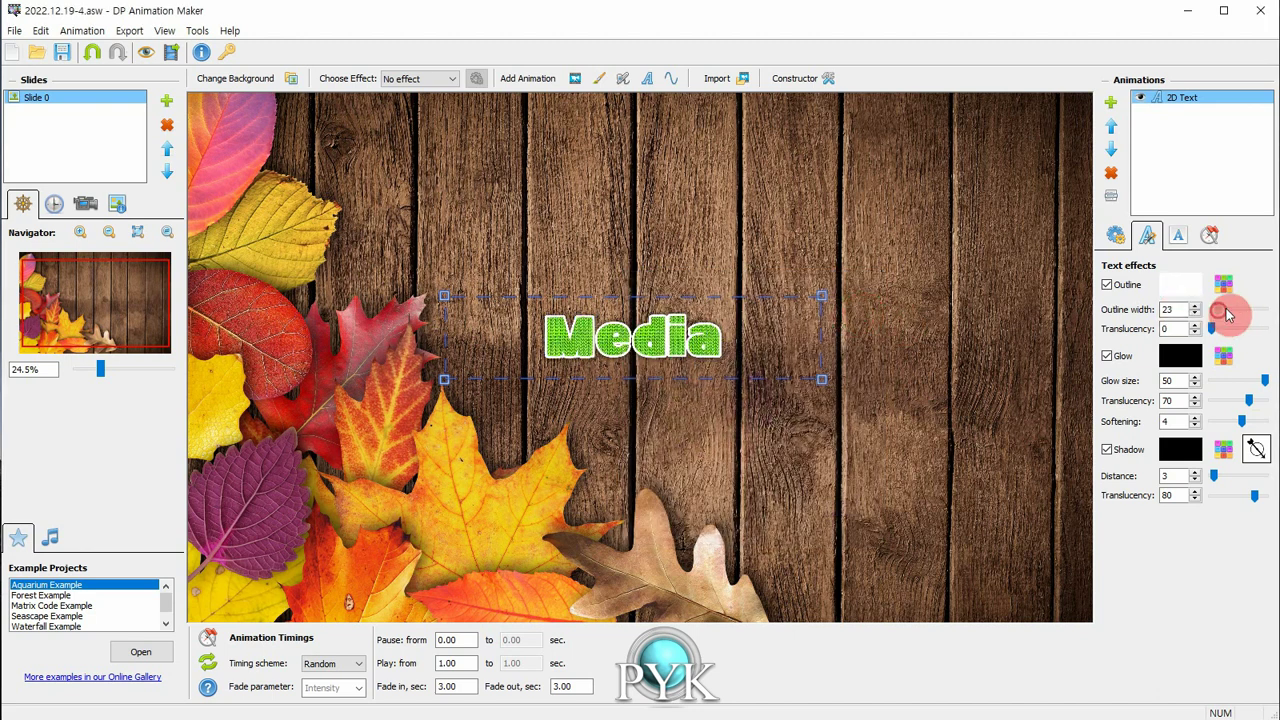
left_click(735, 343)
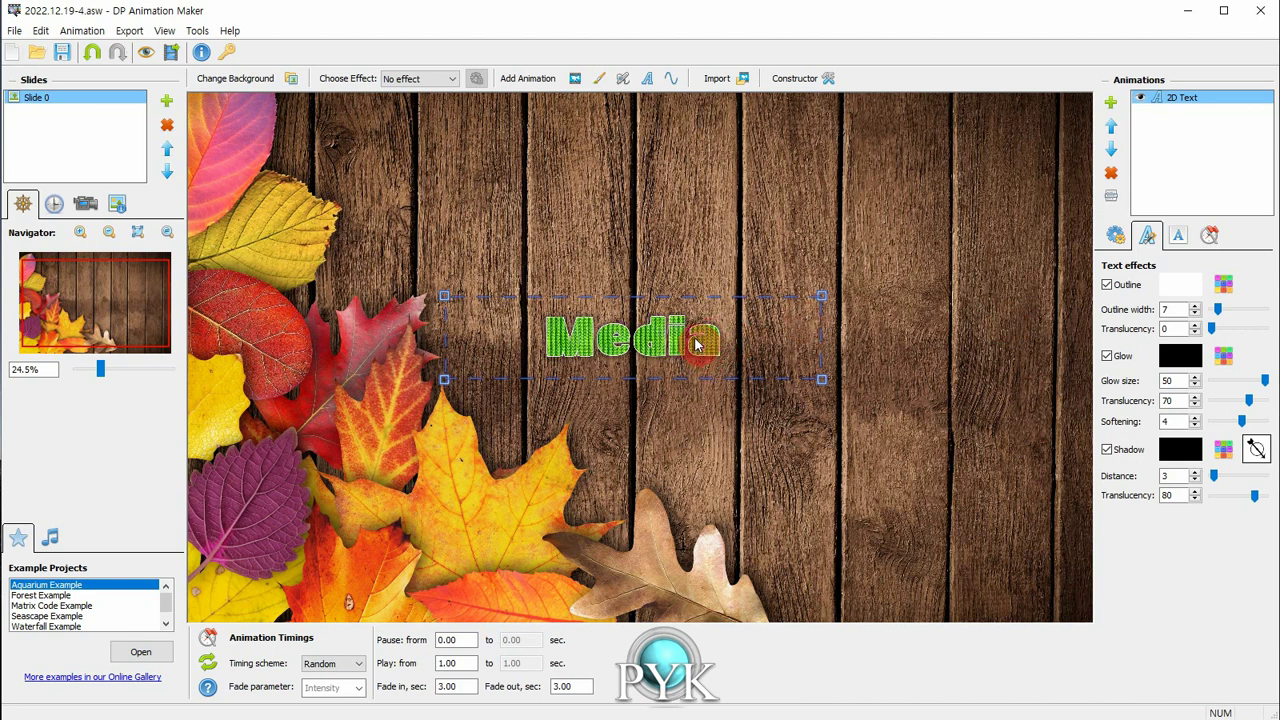
left_click(1168, 401)
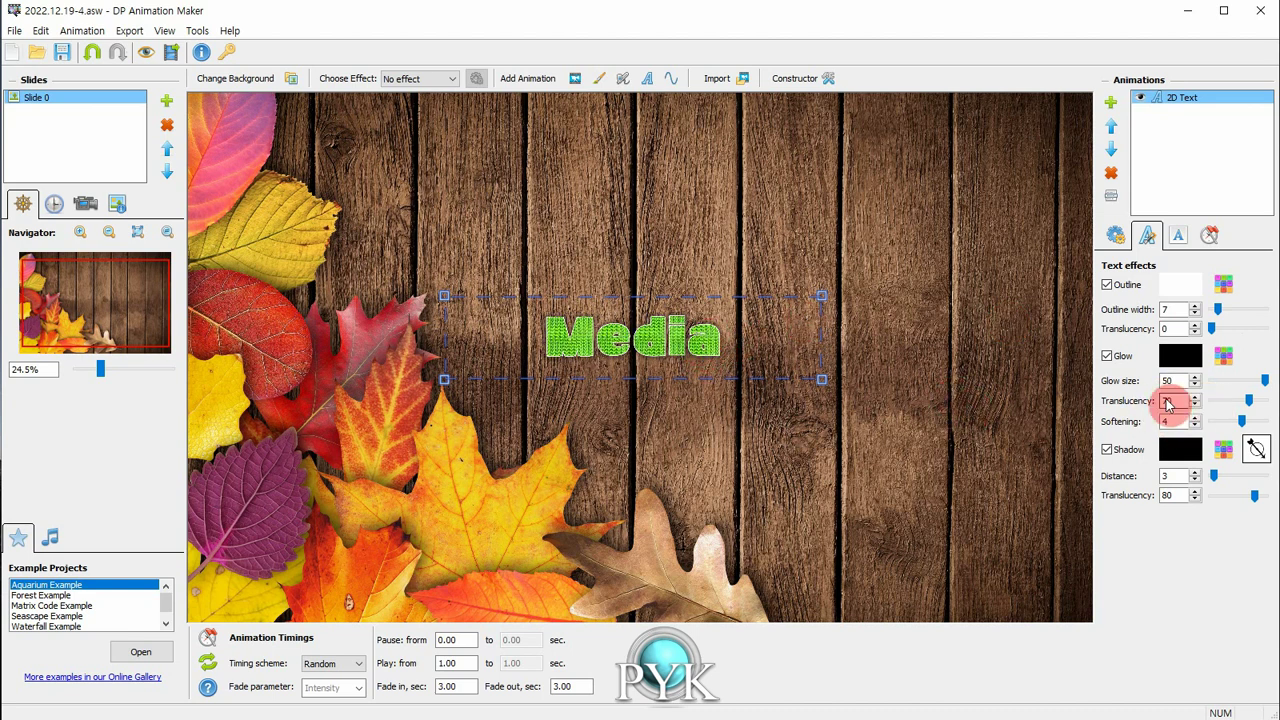
left_click(1248, 403)
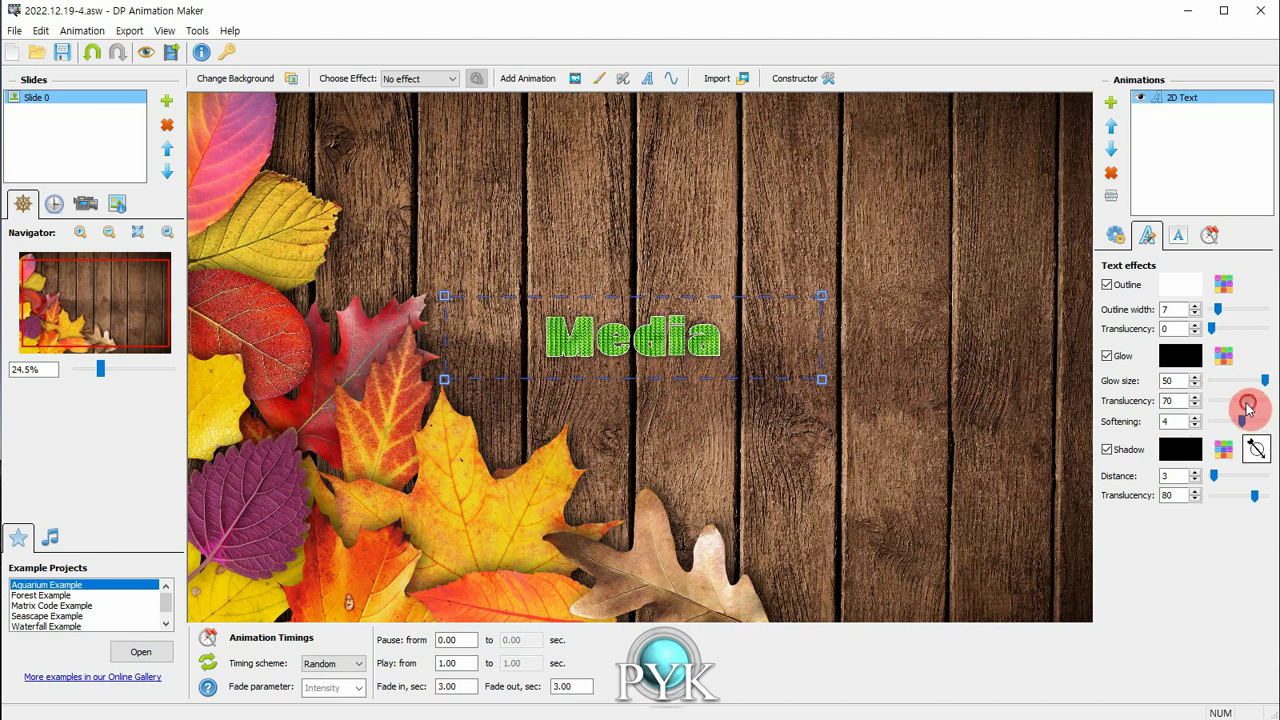
left_click_drag(1248, 406, 1170, 404)
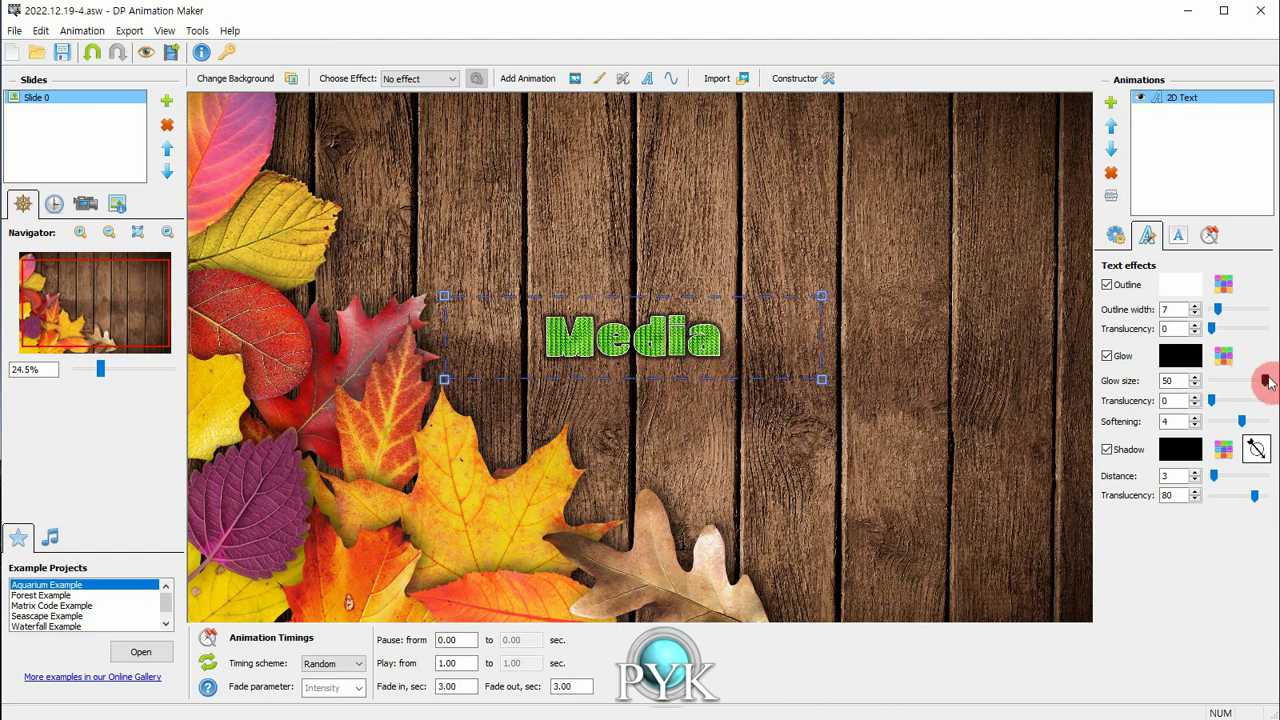
- Set the Media text's glow size to 100 and its glow softening to 7
double_click(1170, 380)
type("100")
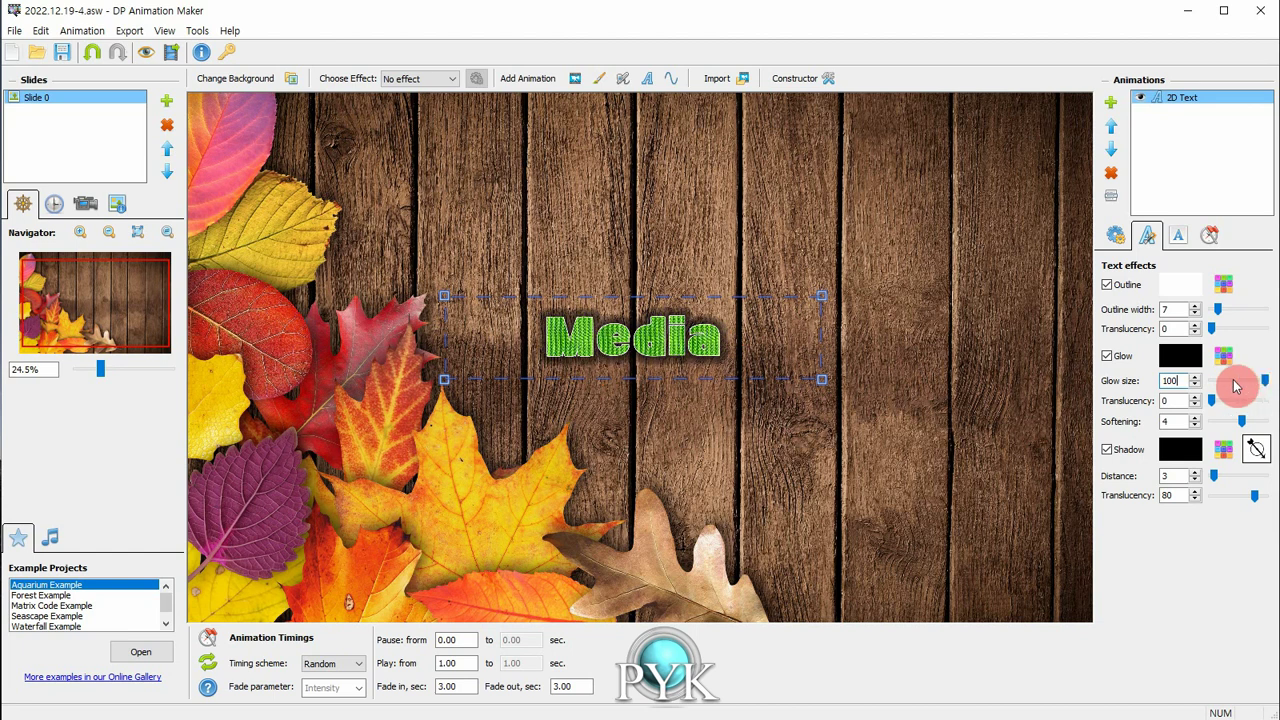
left_click(1174, 384)
left_click(1177, 396)
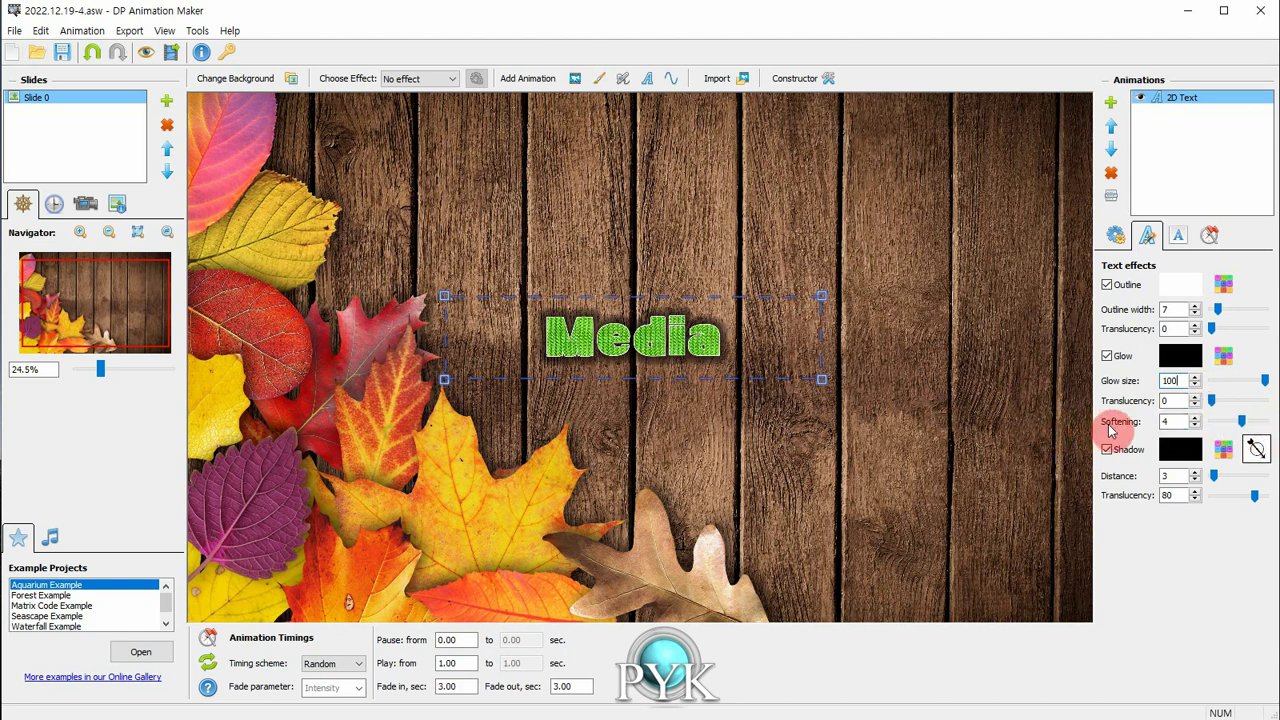
left_click(1243, 428)
left_click(1217, 428)
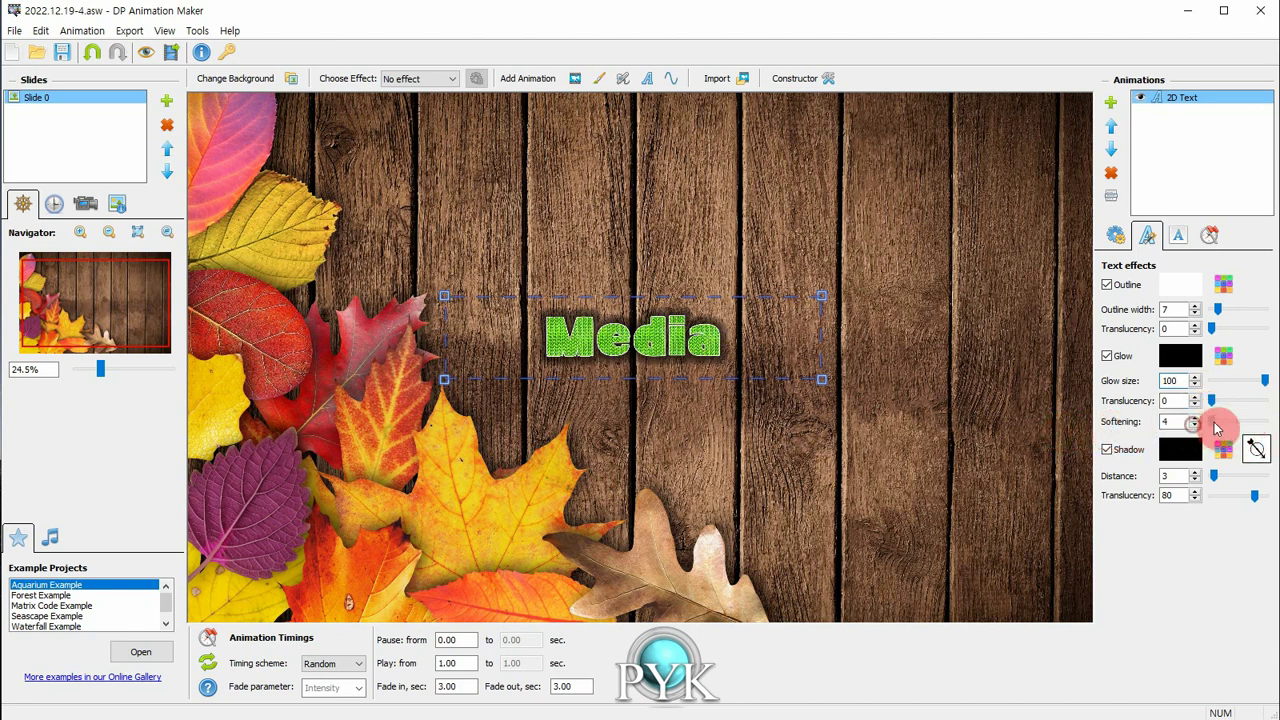
left_click_drag(1216, 428, 1279, 425)
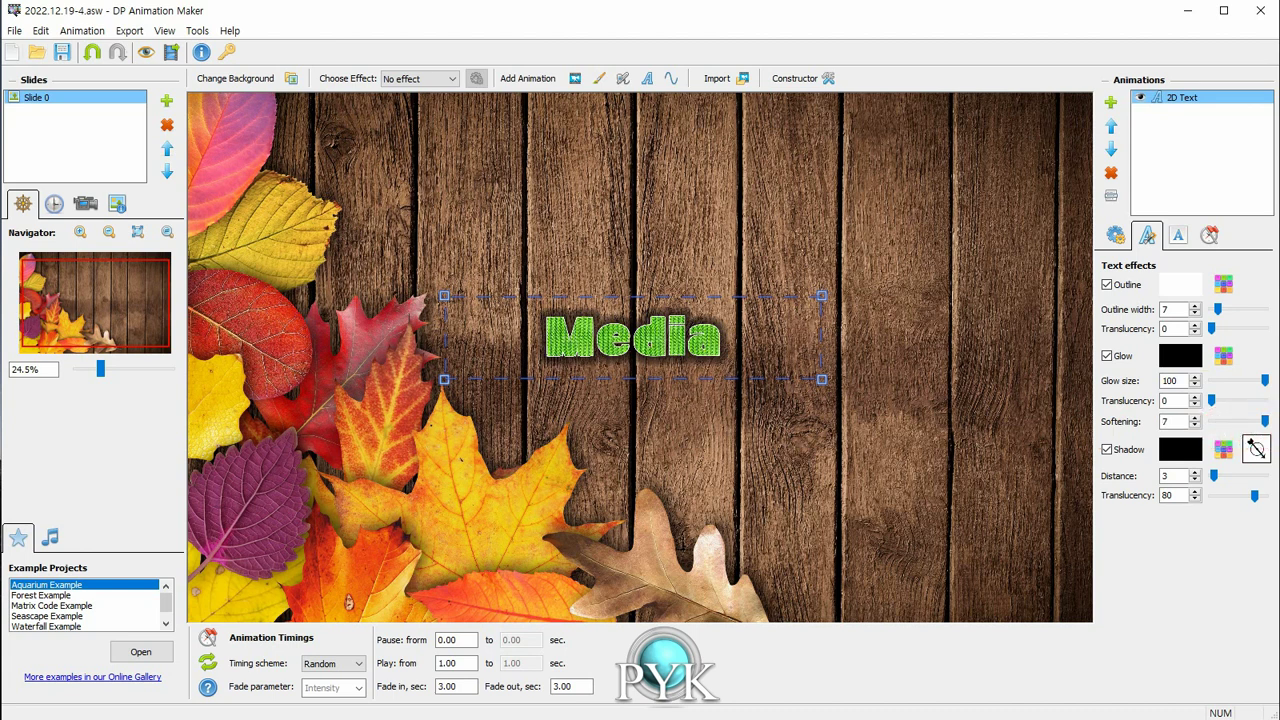
- Change the Media text's glow colour to white and reduce the glow size to 2
left_click(1180, 360)
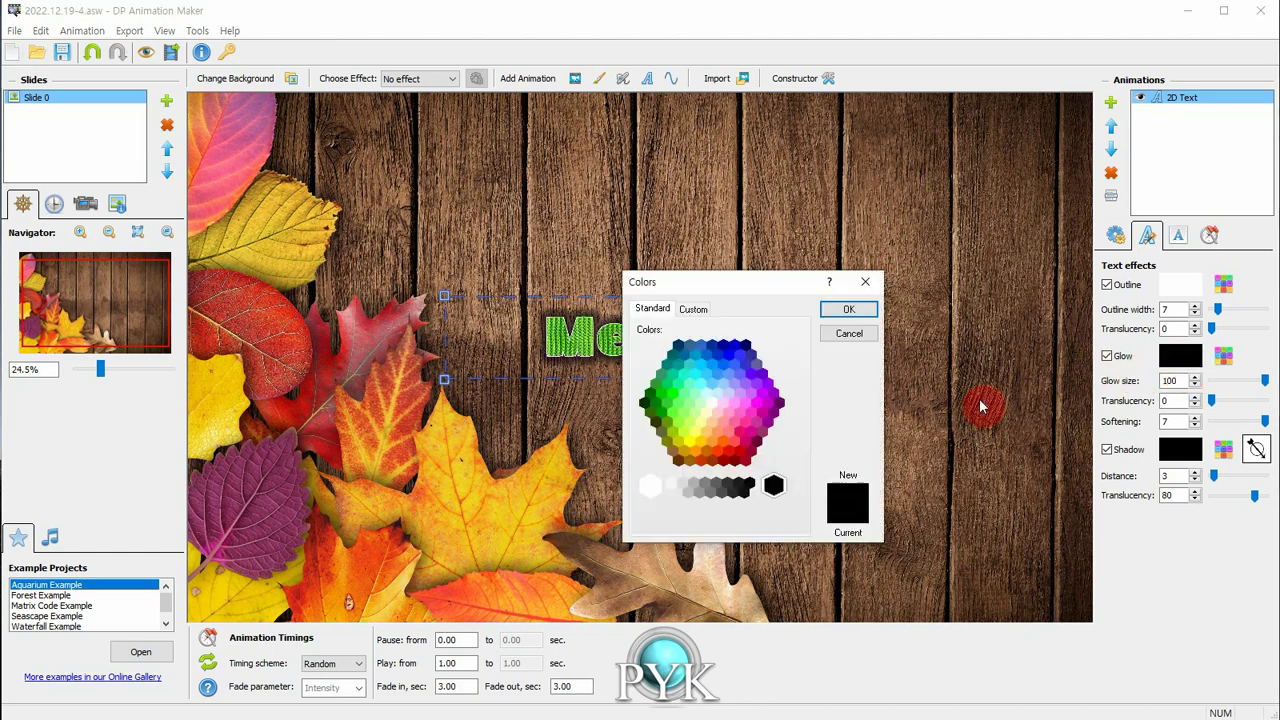
left_click(857, 311)
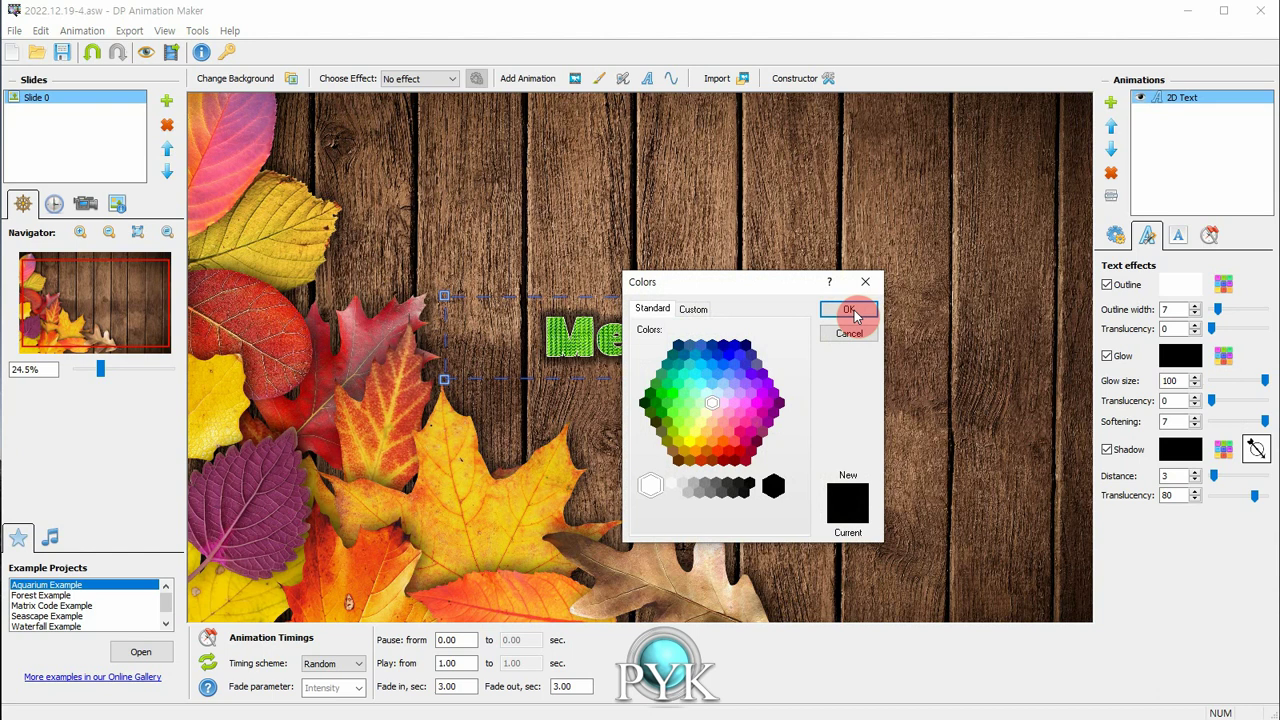
left_click(848, 312)
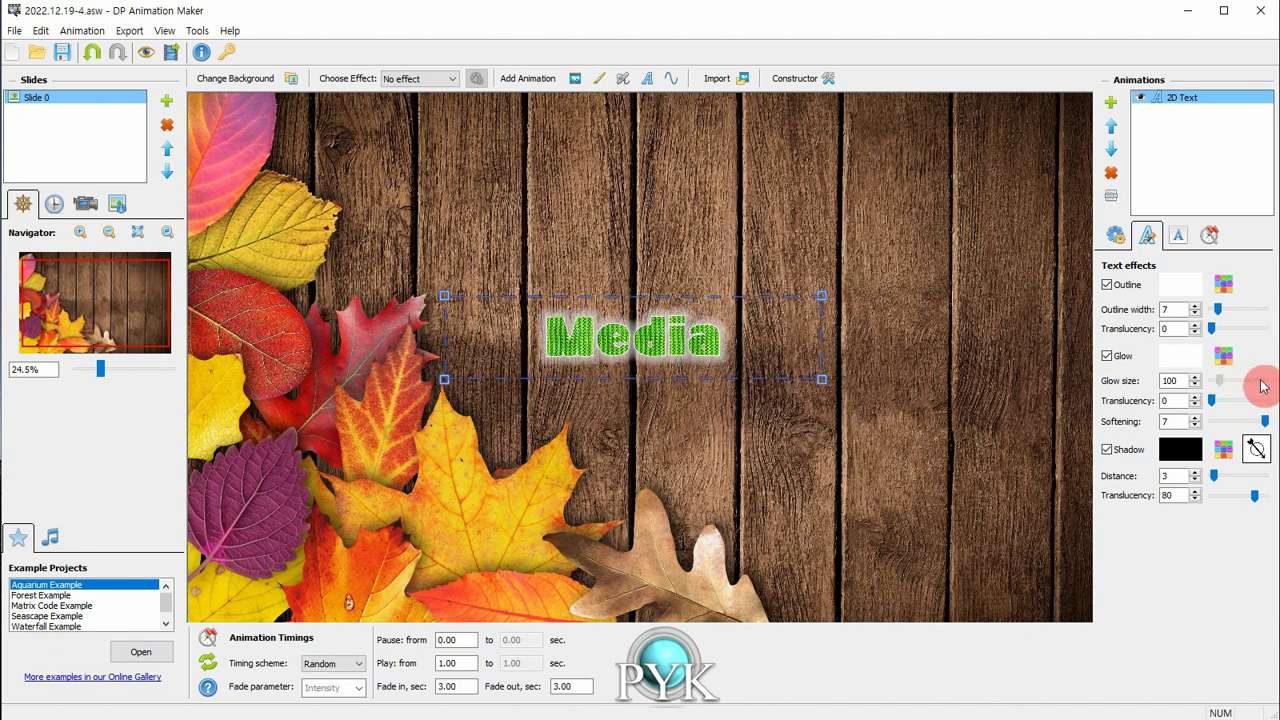
left_click_drag(1257, 381, 1212, 386)
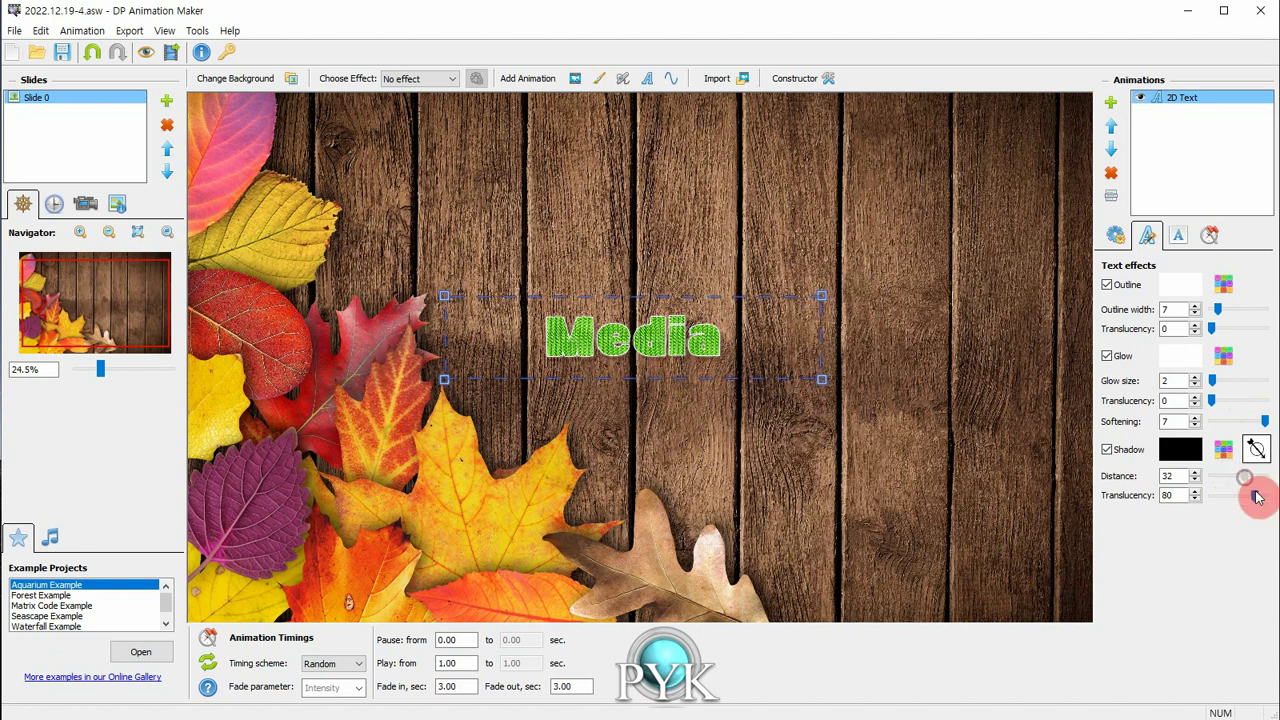
- Set the Media text's shadow distance to 34 and translucency to 0, casting the shadow towards the lower left
left_click_drag(1260, 502, 1204, 513)
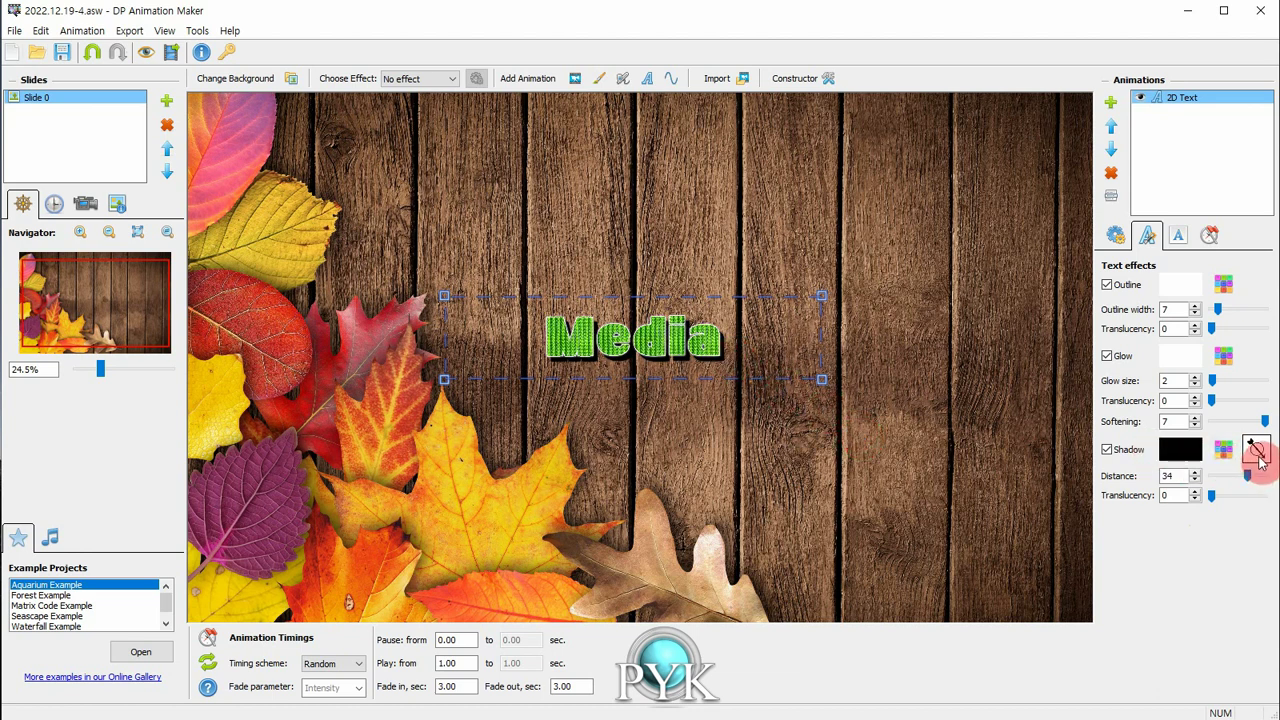
mouse_move(1258, 455)
left_mouse_down()
mouse_move(1250, 440)
mouse_move(1257, 466)
left_mouse_up()
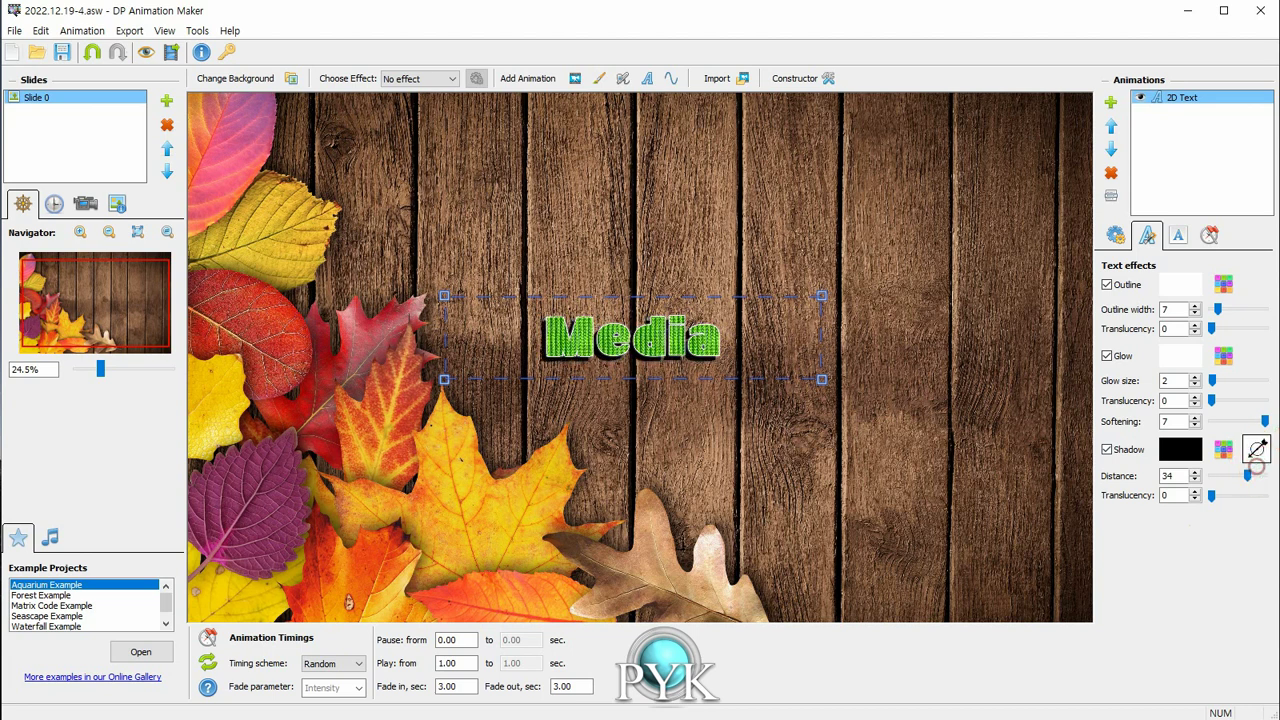
- Narrow the Media text frame and set its background corner radius to 85 and border width to 58
left_click(1178, 236)
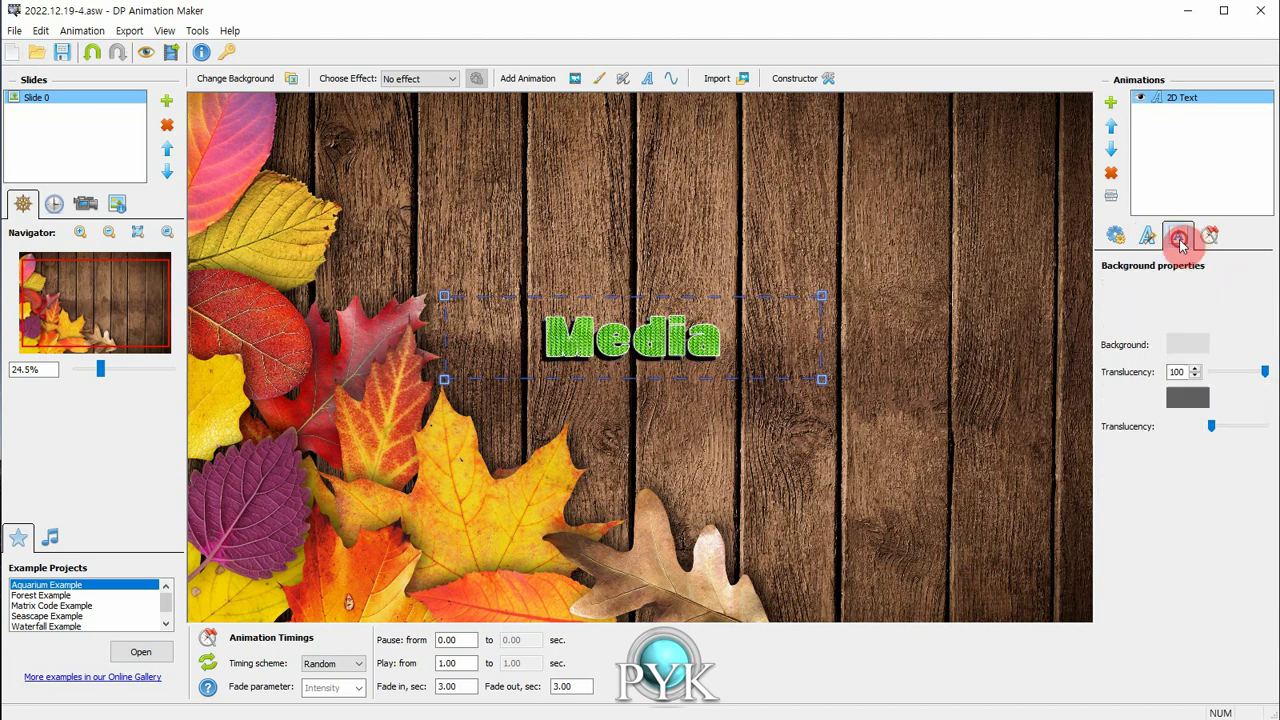
left_click(1175, 289)
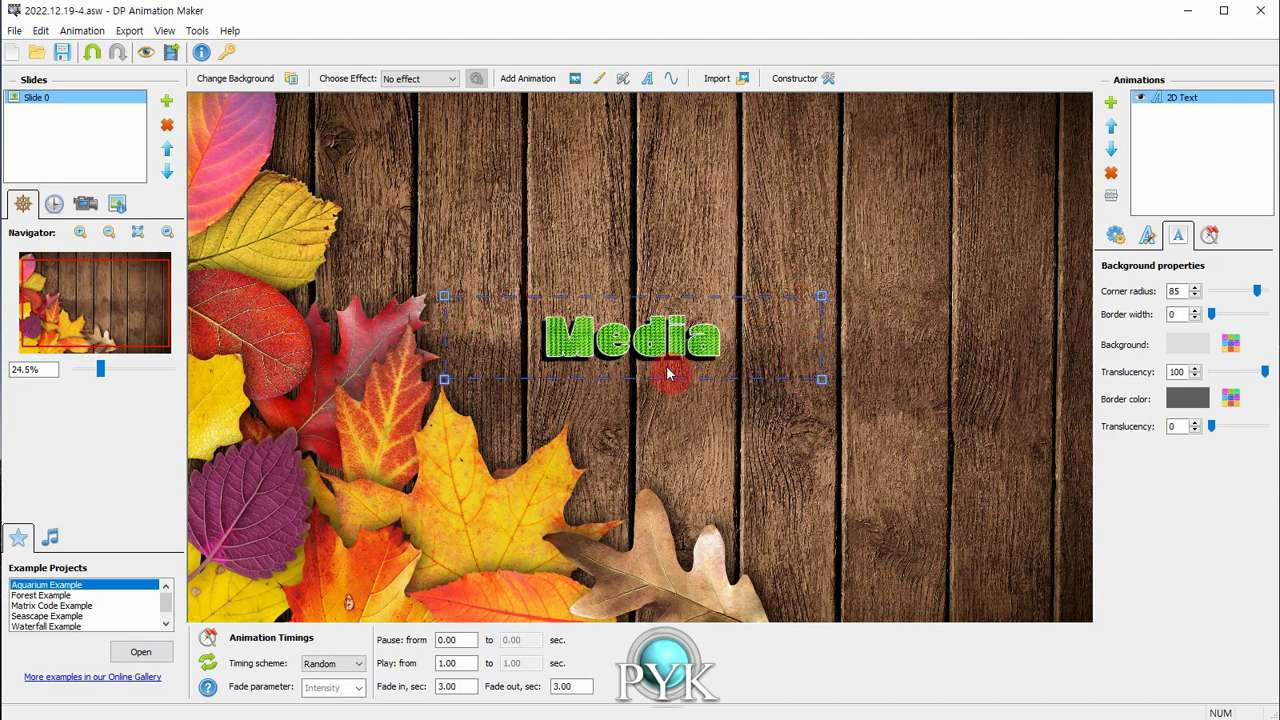
left_click_drag(463, 303, 494, 297)
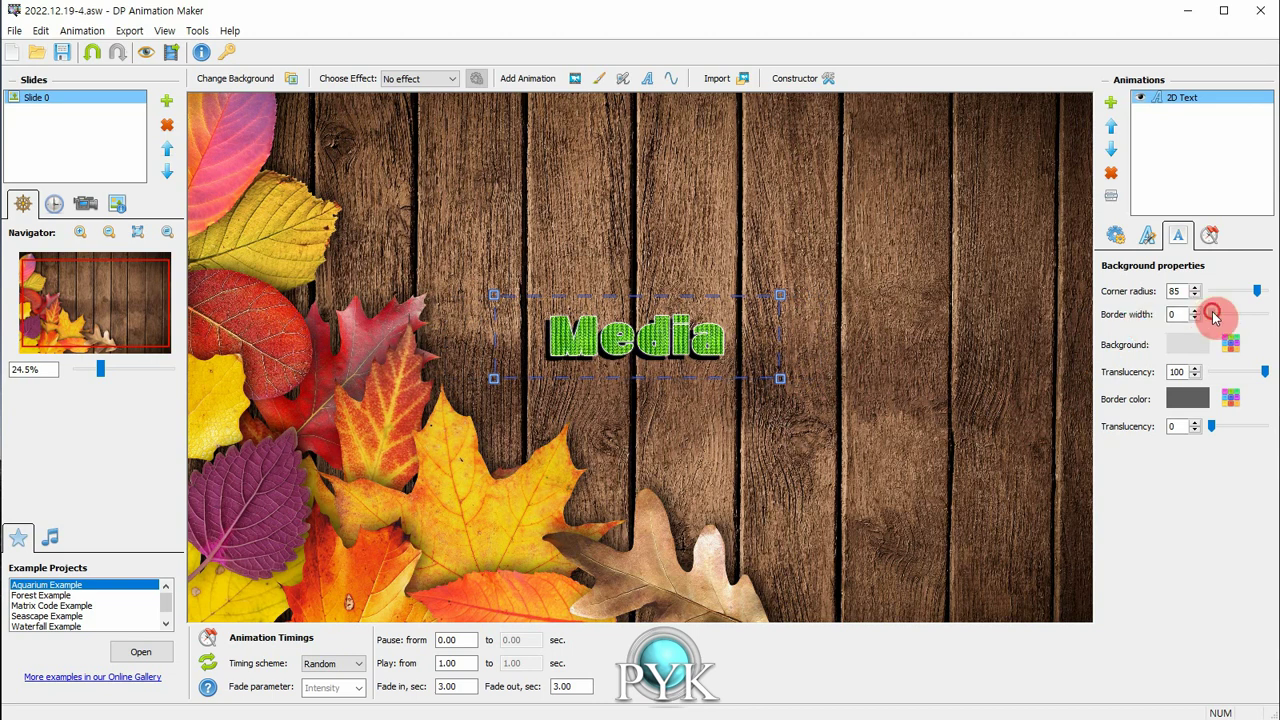
left_click_drag(1213, 312, 1242, 316)
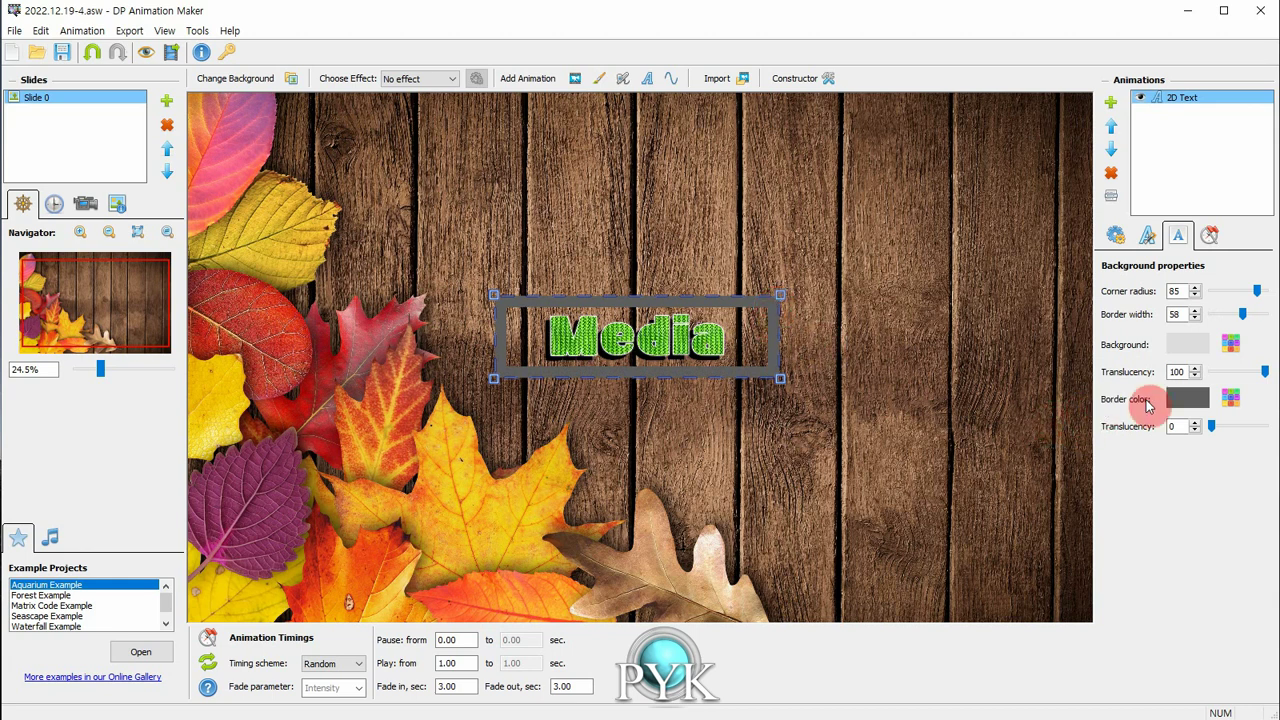
- Change the Media text frame's border colour to light green
left_click(1182, 400)
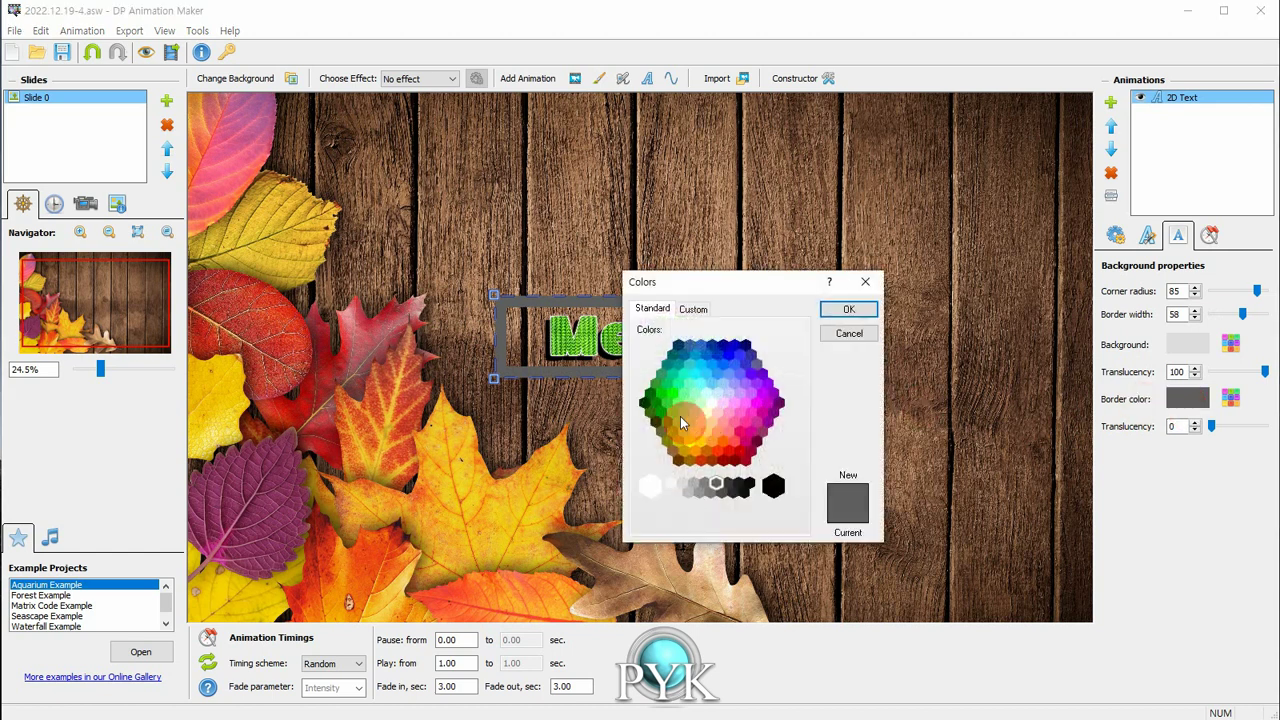
left_click(678, 402)
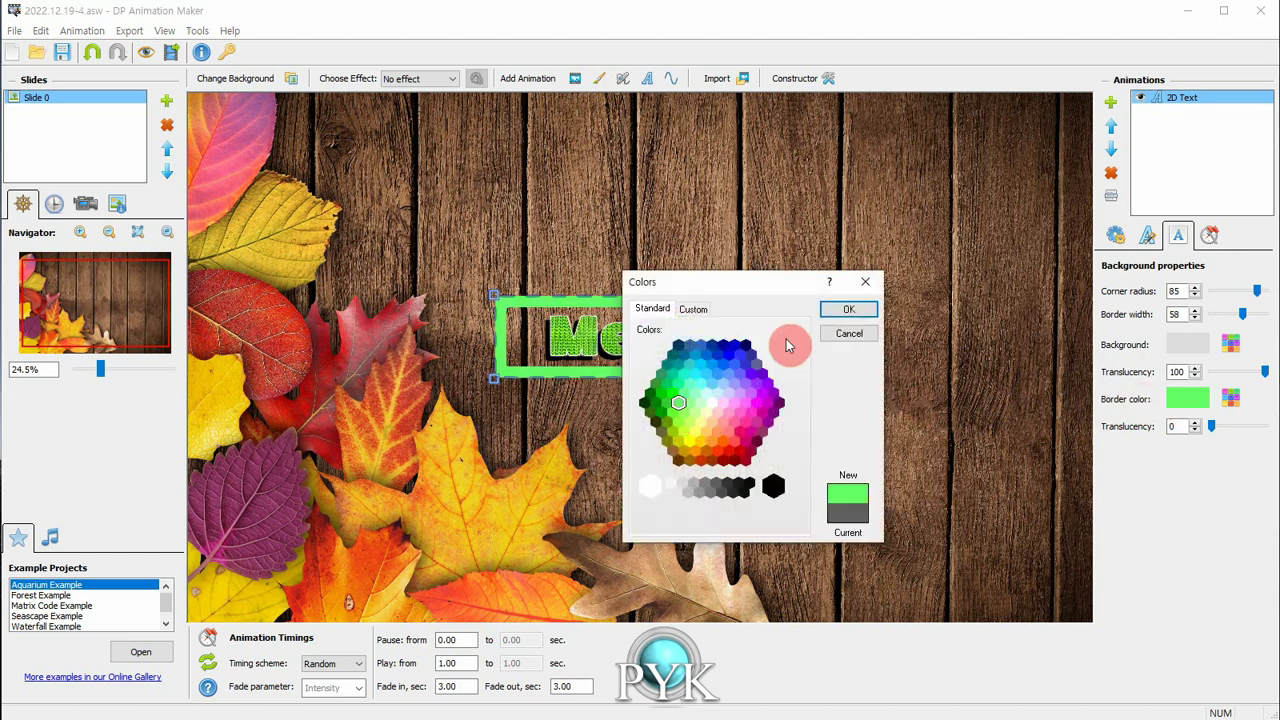
key("Return")
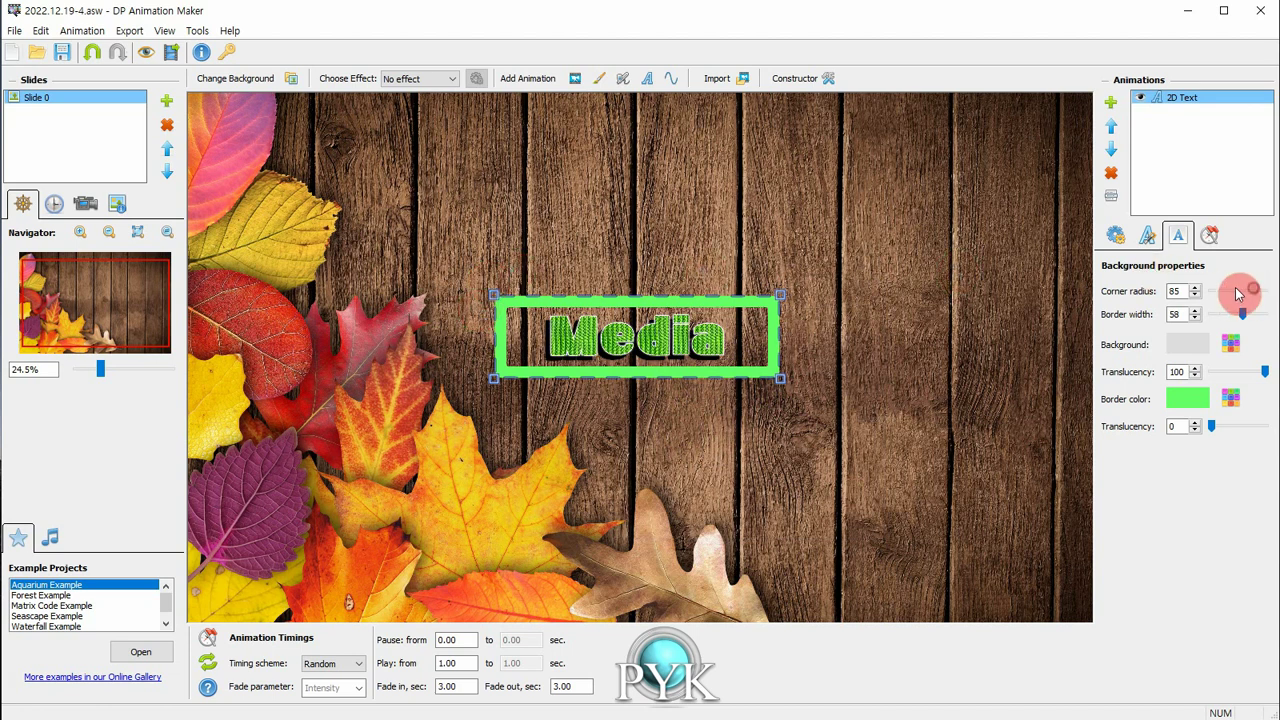
- Set the Media text background's corner radius to 100 and remove its border by setting the width to 0
left_click_drag(1212, 292, 1272, 291)
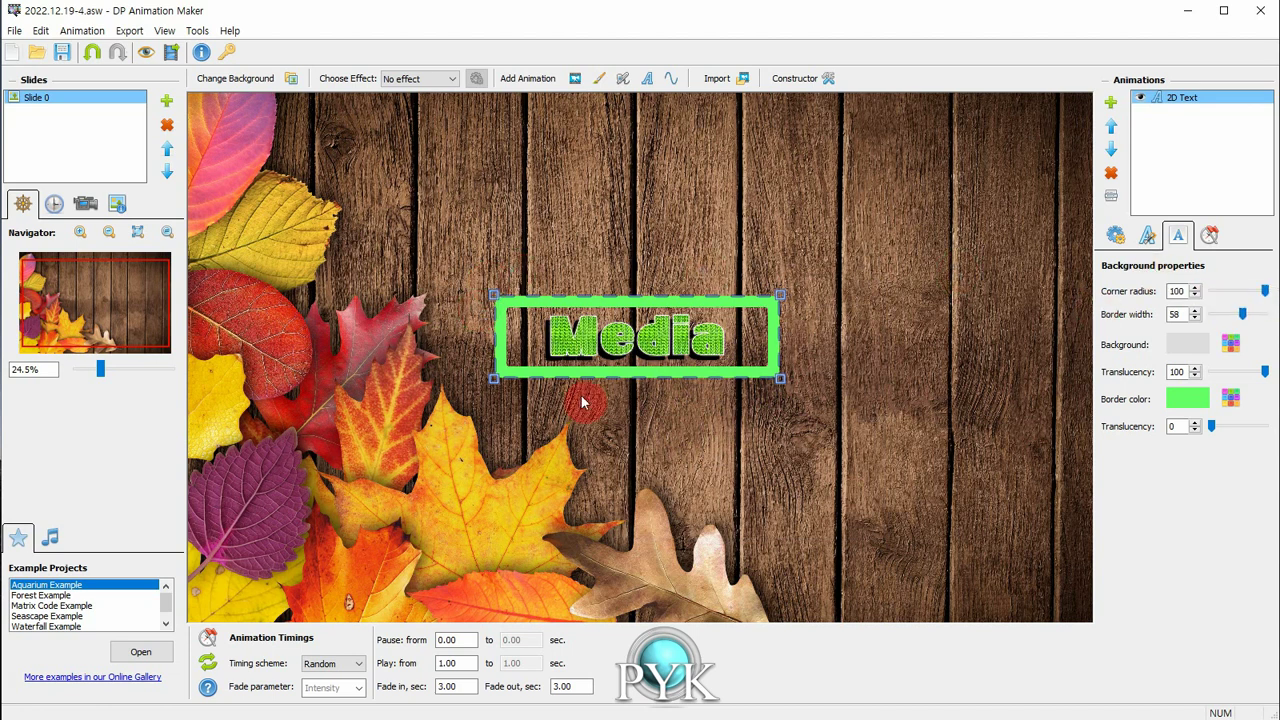
left_click(1243, 402)
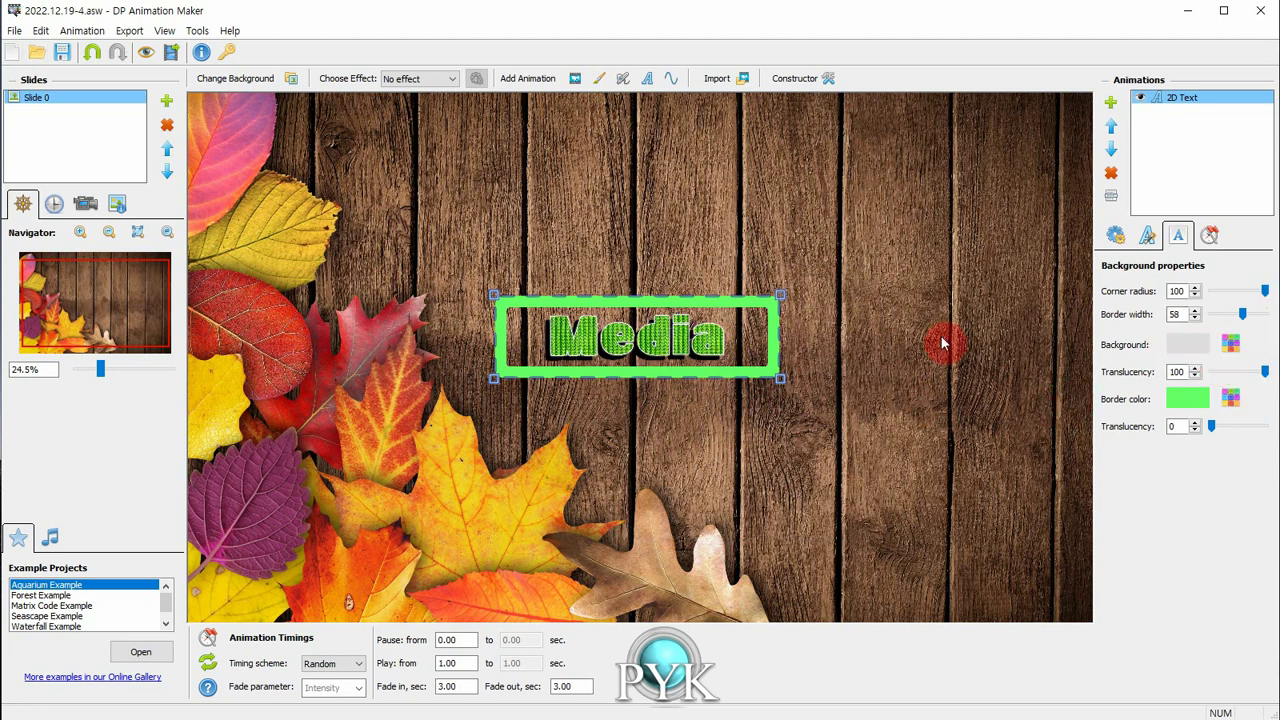
left_click_drag(1249, 317, 1200, 316)
left_click(1182, 314)
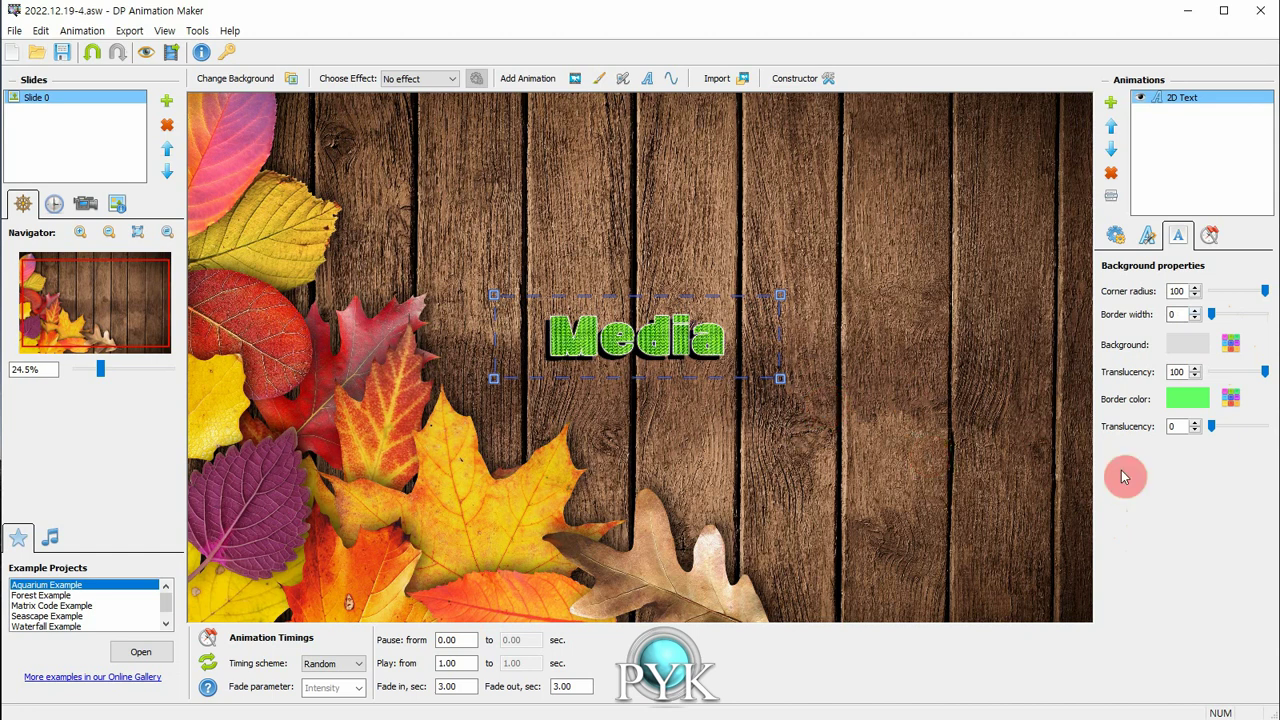
- Set the Media text's fade-in animation to Move Right
left_click(1211, 234)
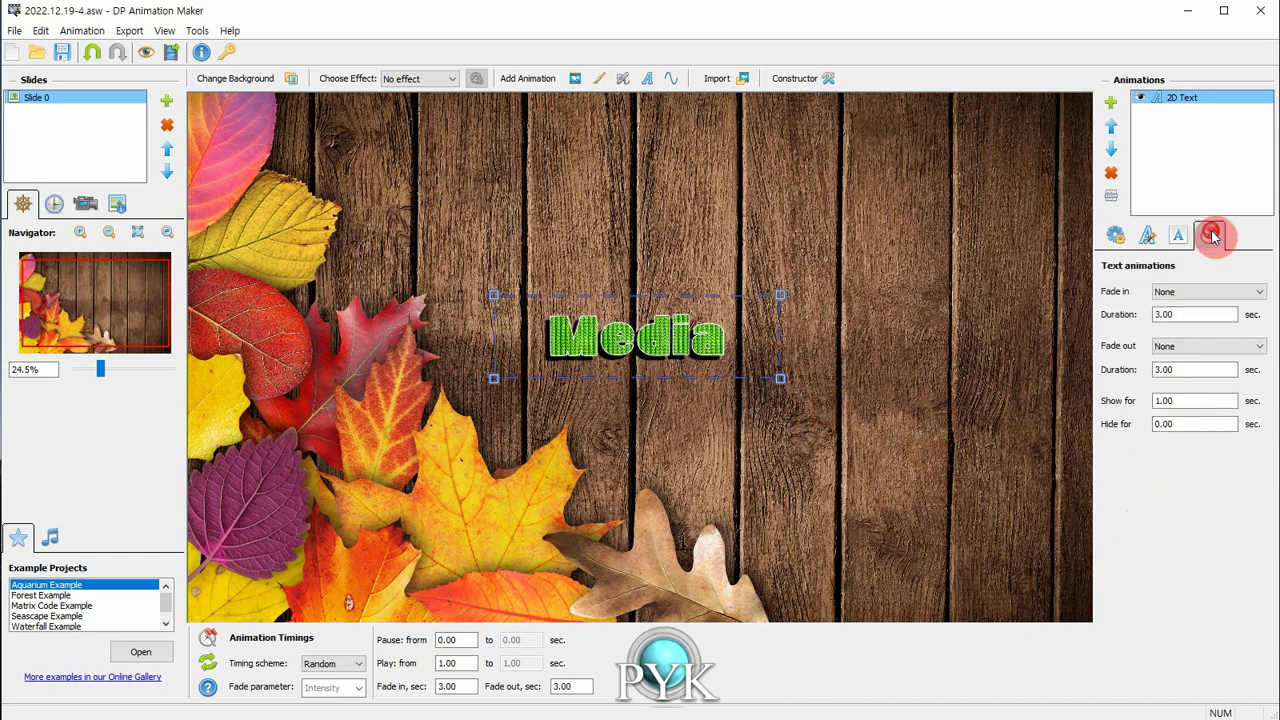
left_click(1182, 291)
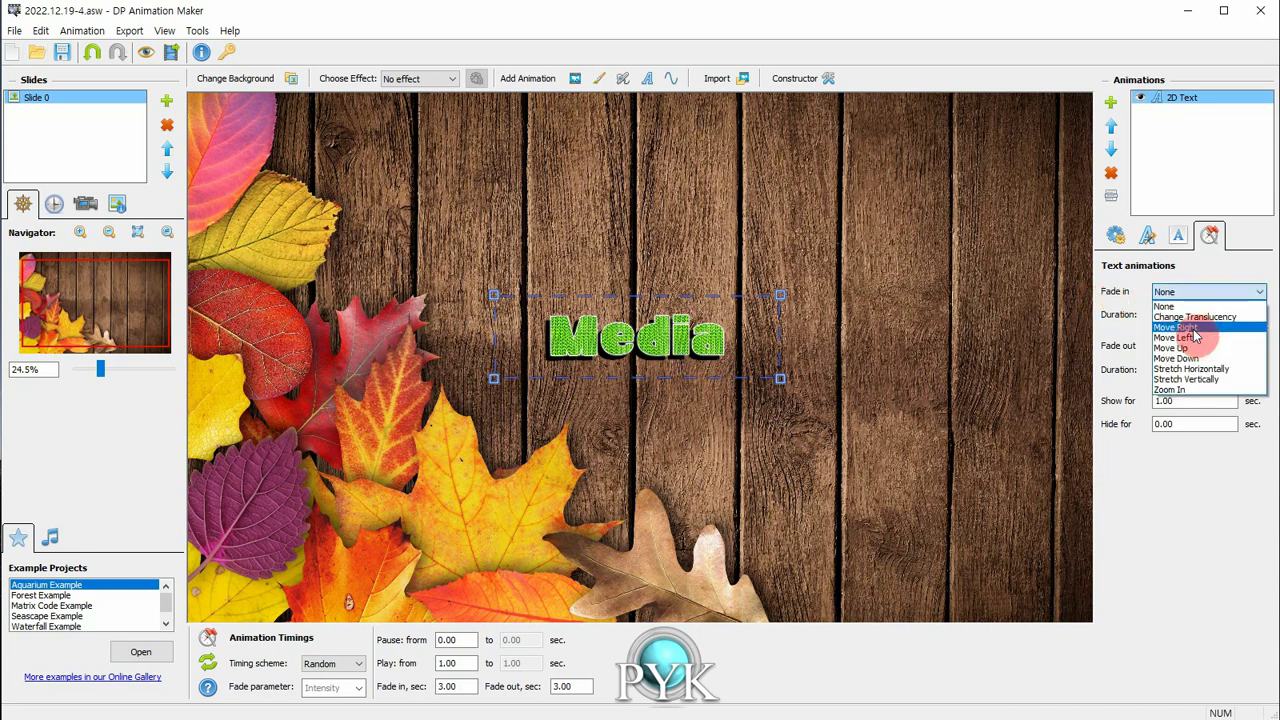
left_click(1193, 328)
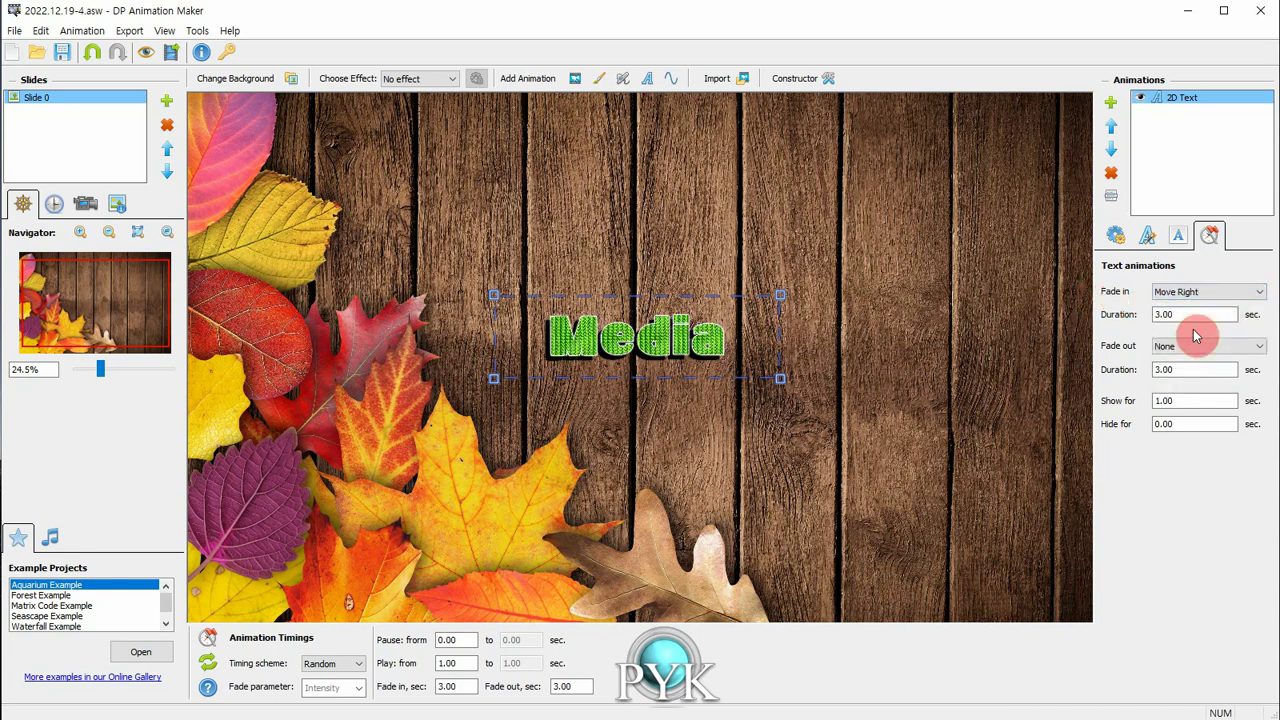
left_click(1180, 316)
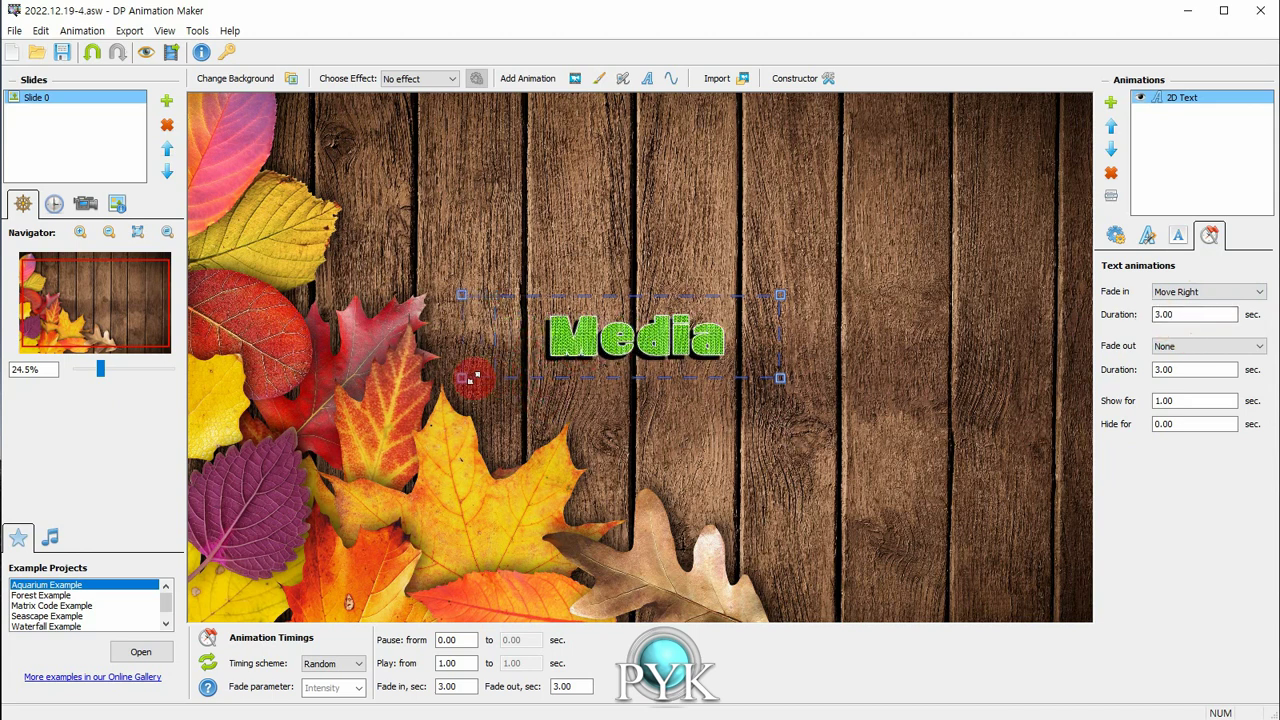
- Widen the Media text frame in both directions until it spans nearly the whole slide width
left_click_drag(476, 377, 212, 374)
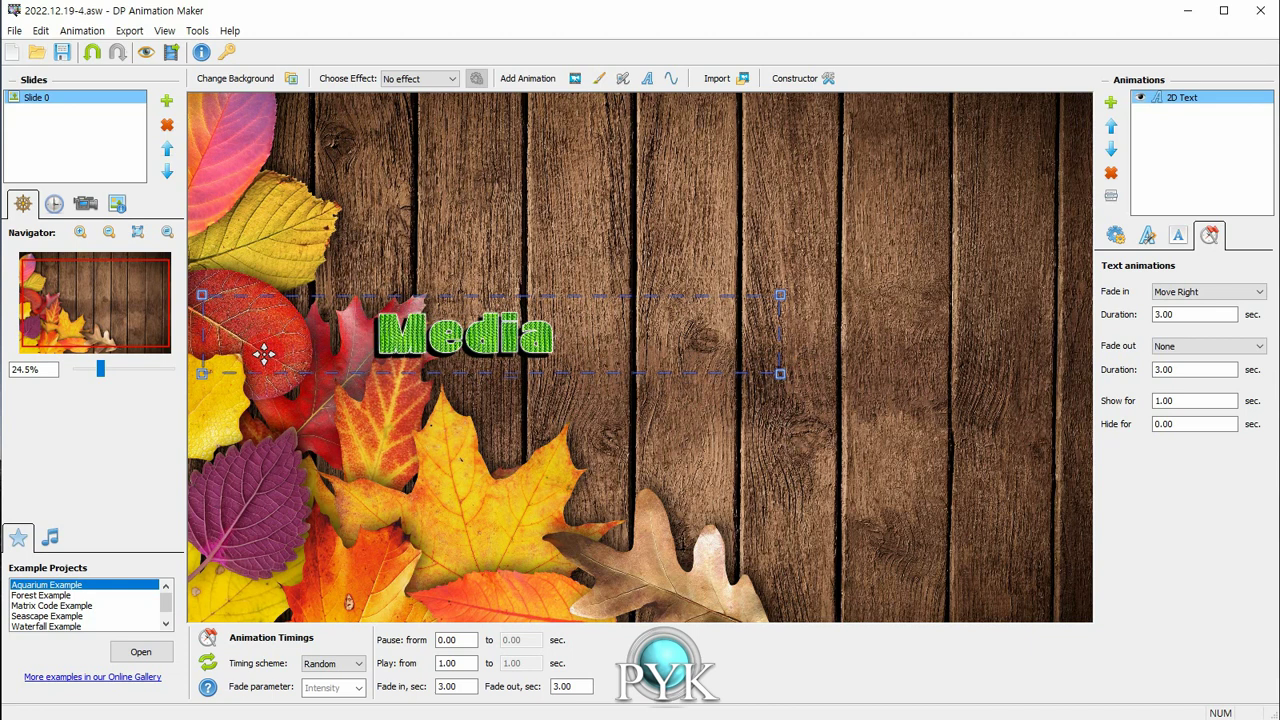
left_click_drag(780, 373, 1077, 380)
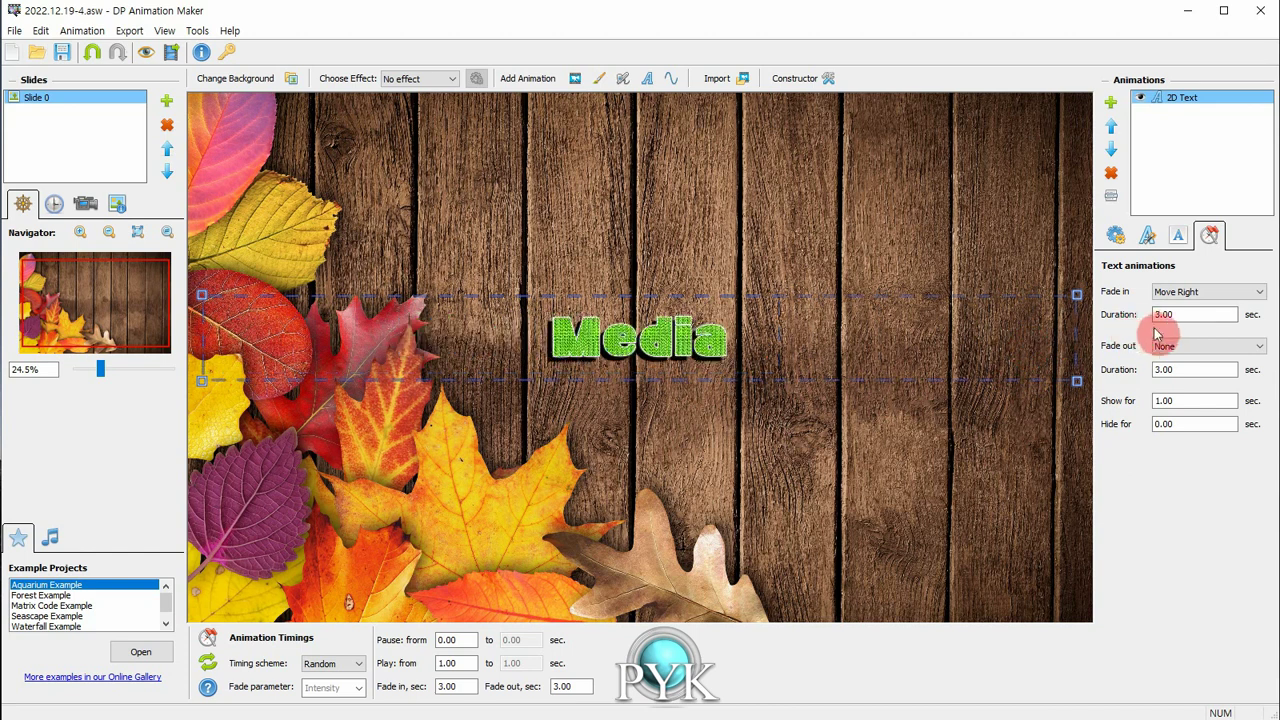
- Set the Media text's fade-in duration to 2.00 seconds and its fade-out animation to Zoom Out
left_click_drag(1137, 314, 1162, 314)
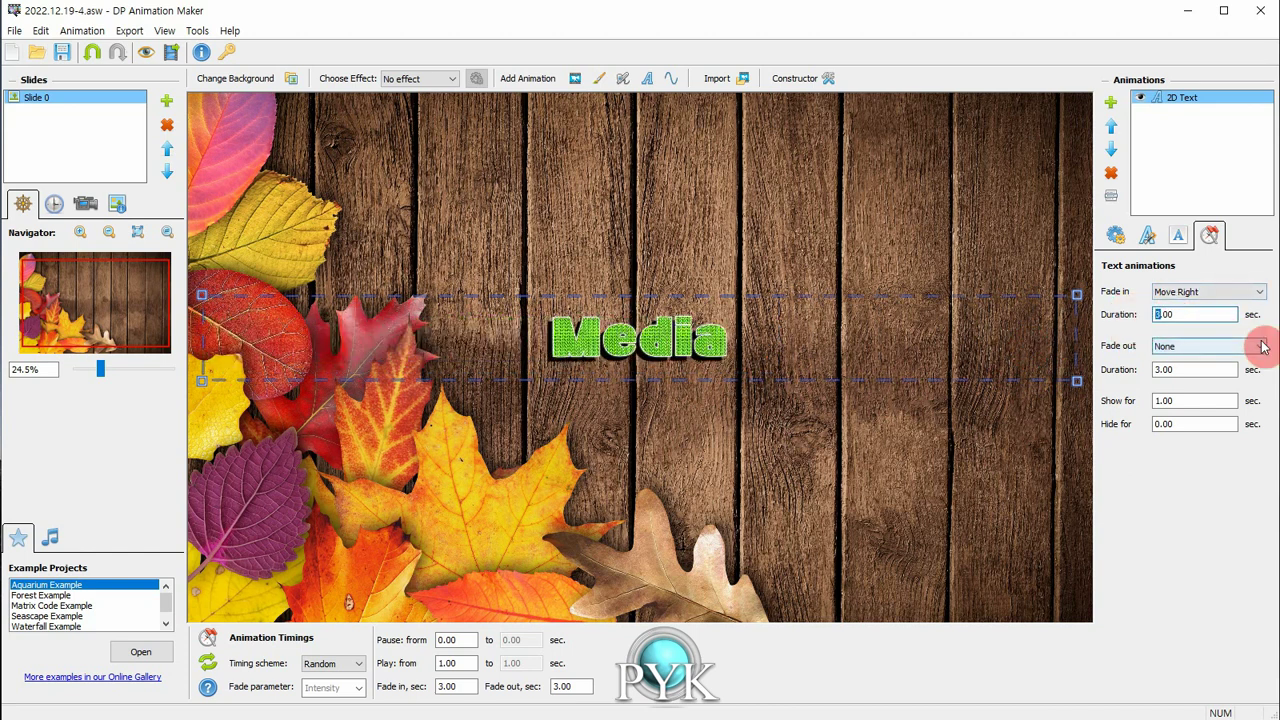
type("2")
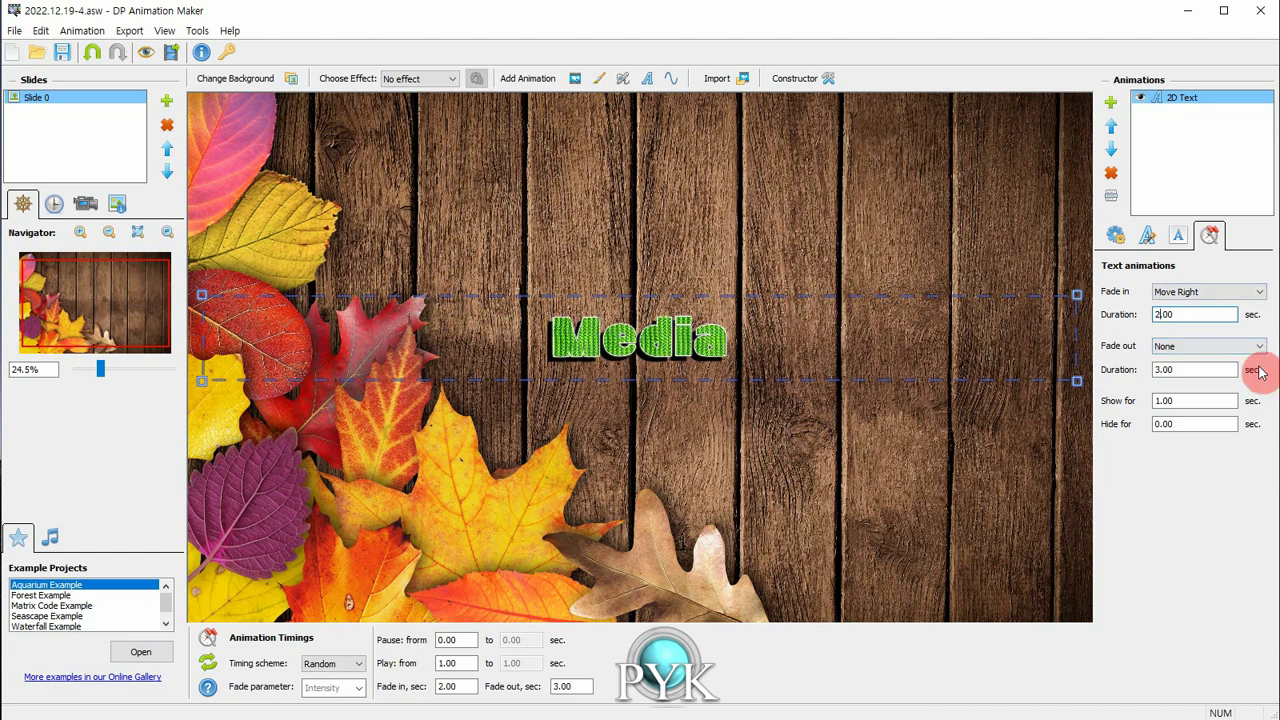
left_click(1177, 349)
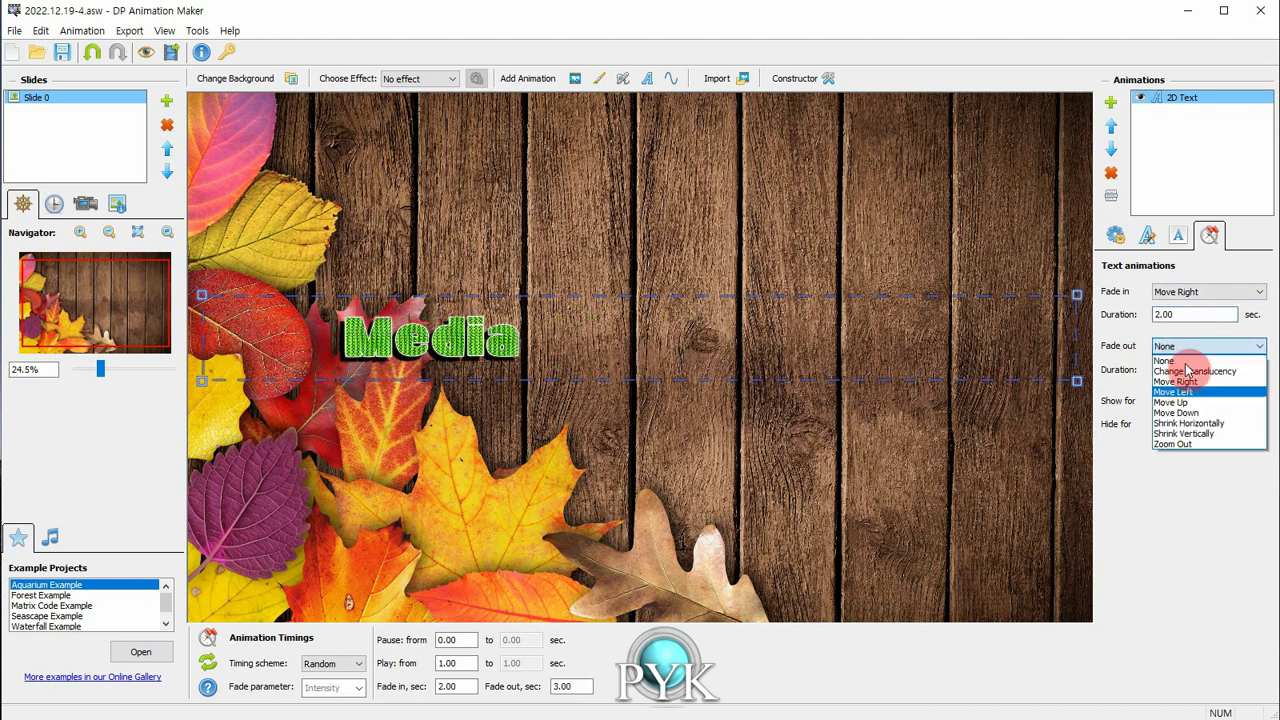
left_click(1195, 444)
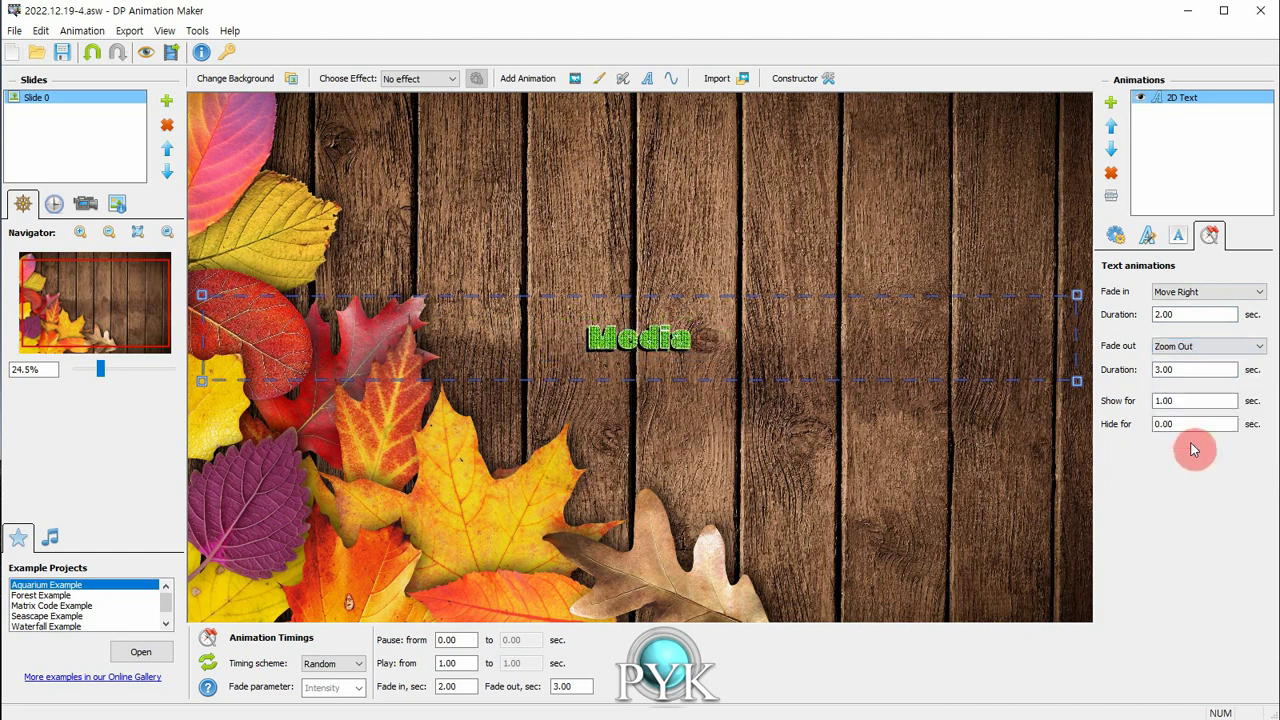
- Set the Media text's fade-out duration to 2.00 seconds and its show time to 5.00 seconds
left_click(1160, 370)
key("BackSpace")
type("2")
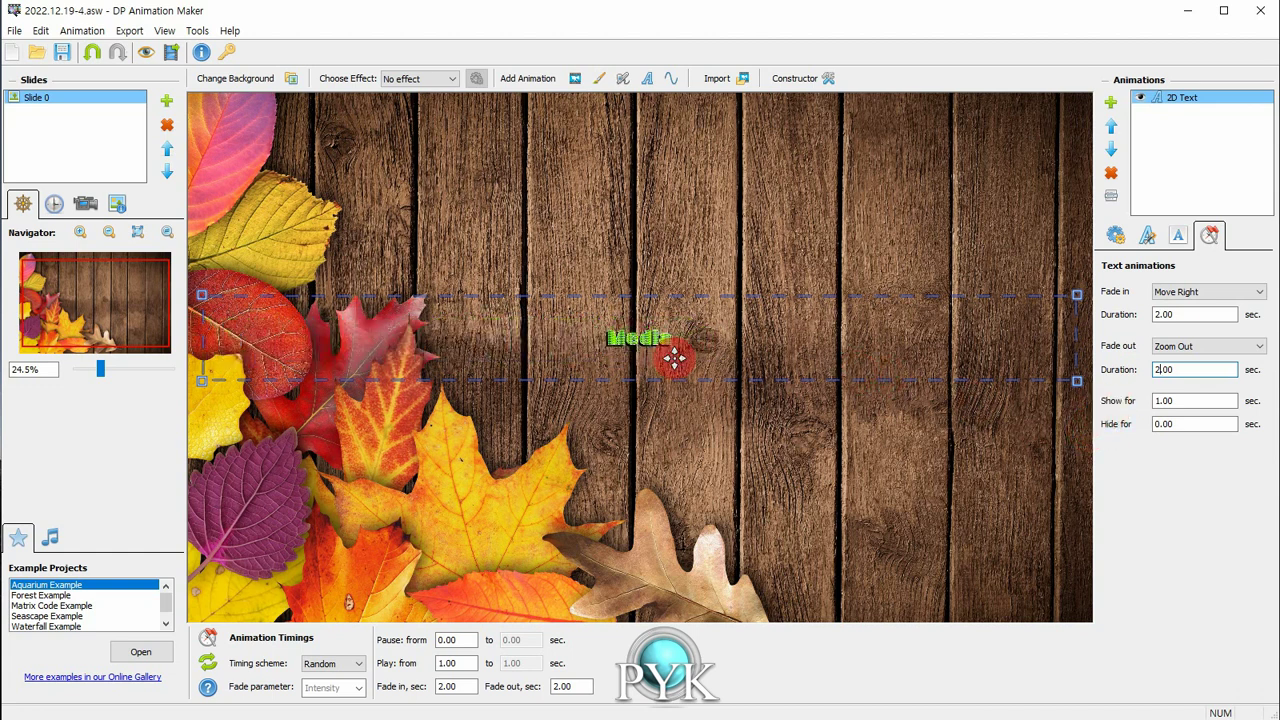
left_click(1156, 401)
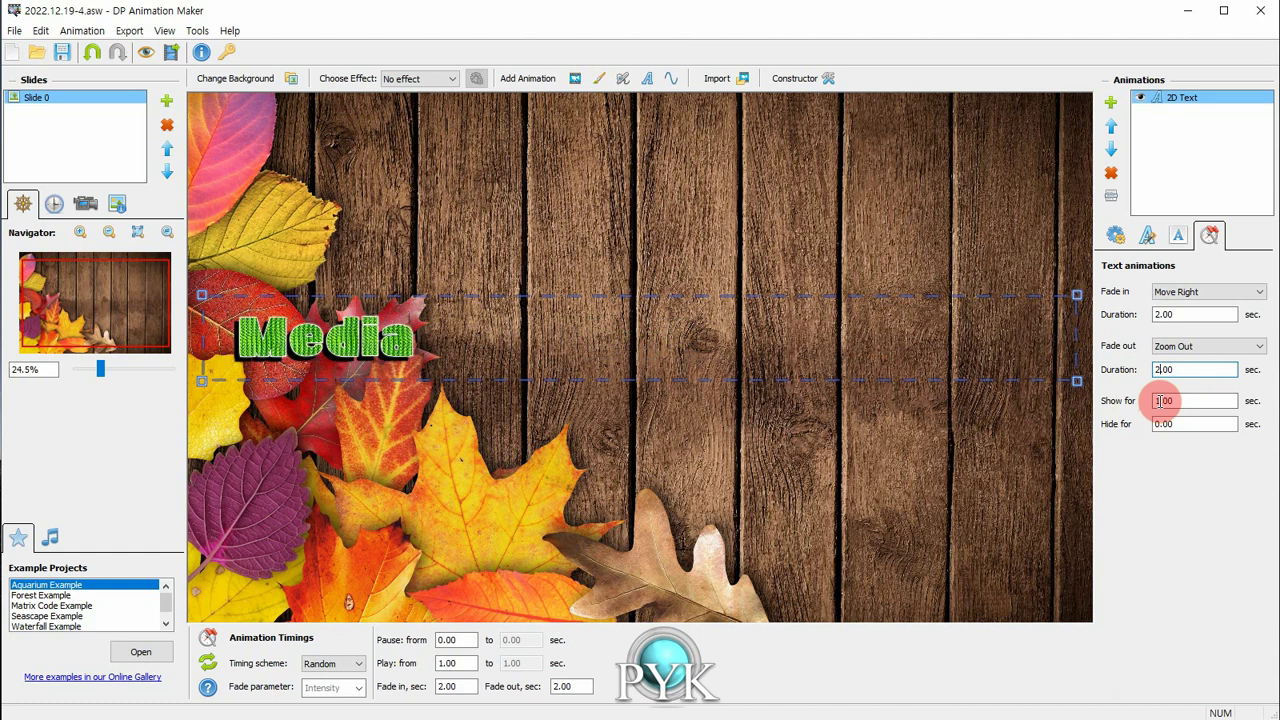
key("Delete")
type("5")
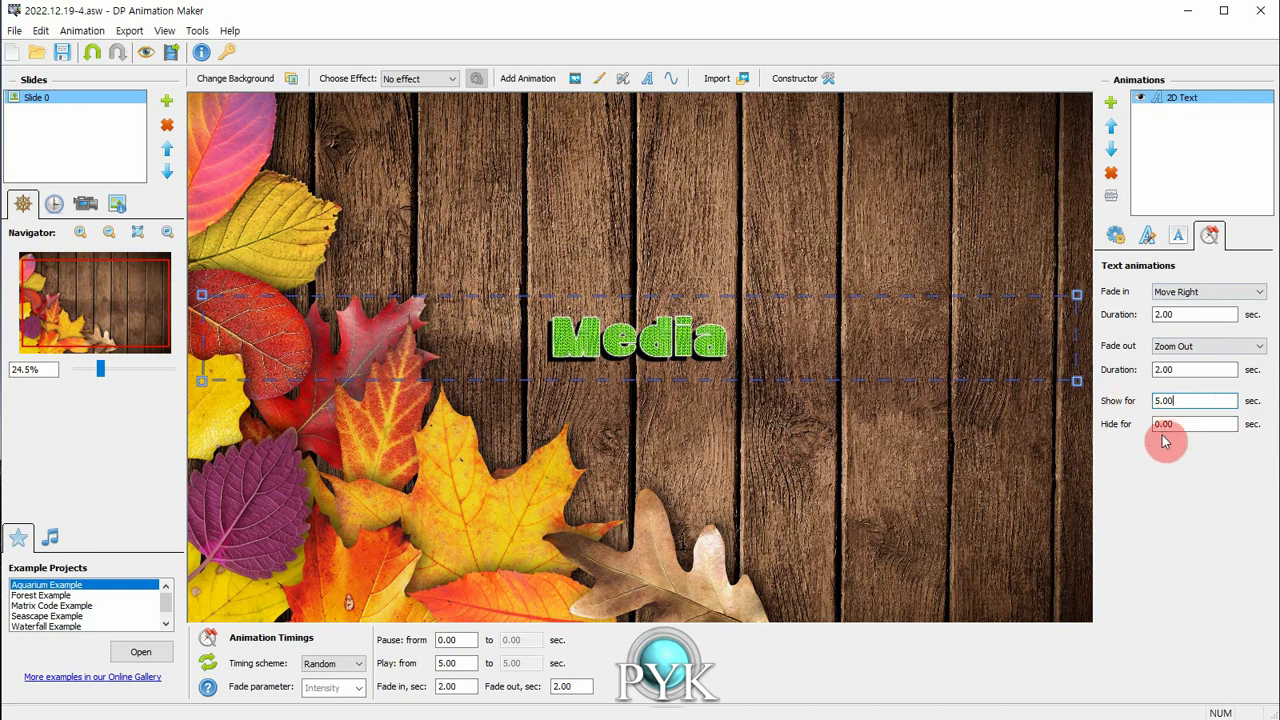
- Add a second 2D Text animation from the standard library and position it just above the Media text
left_click(1110, 101)
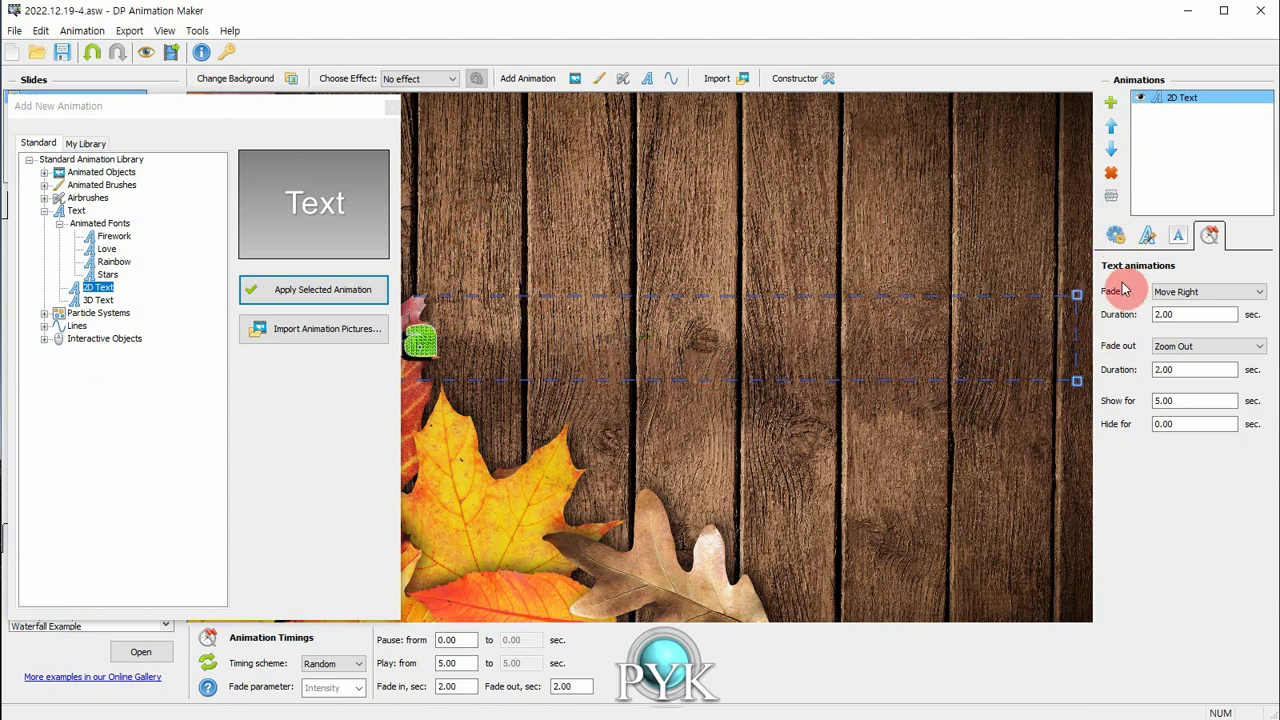
left_click(338, 290)
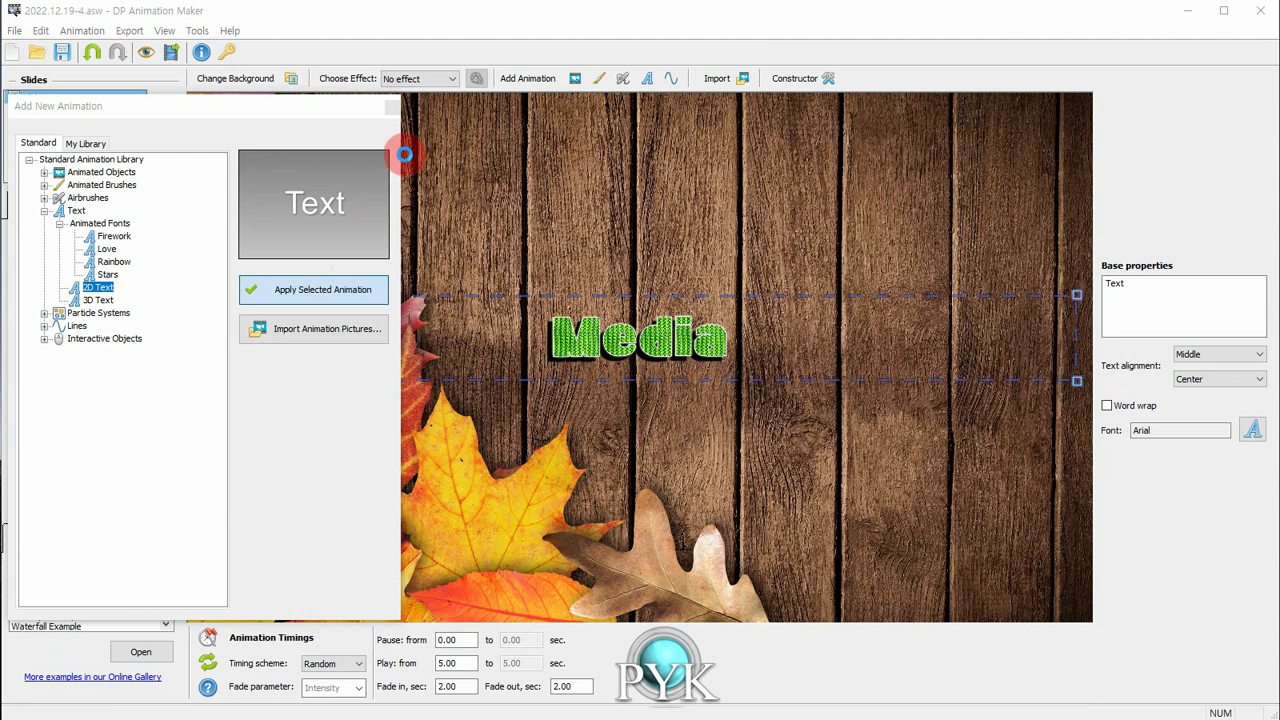
left_click(394, 114)
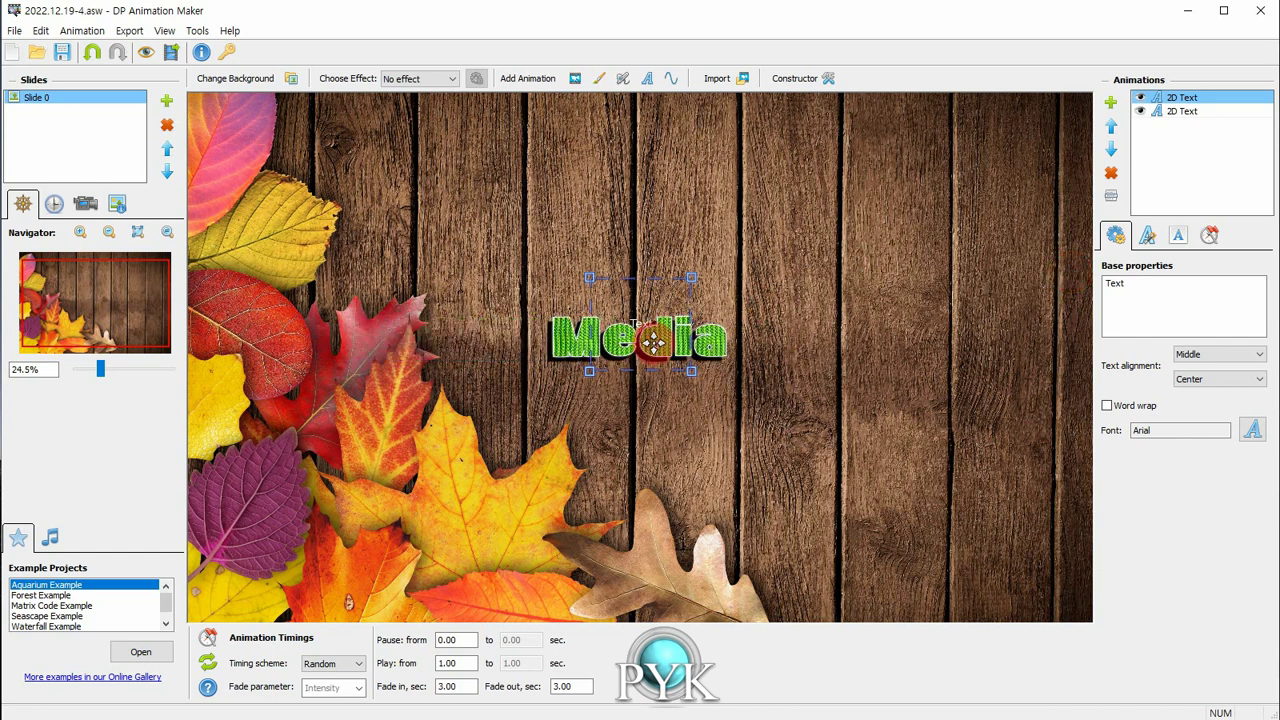
left_click_drag(651, 291, 640, 240)
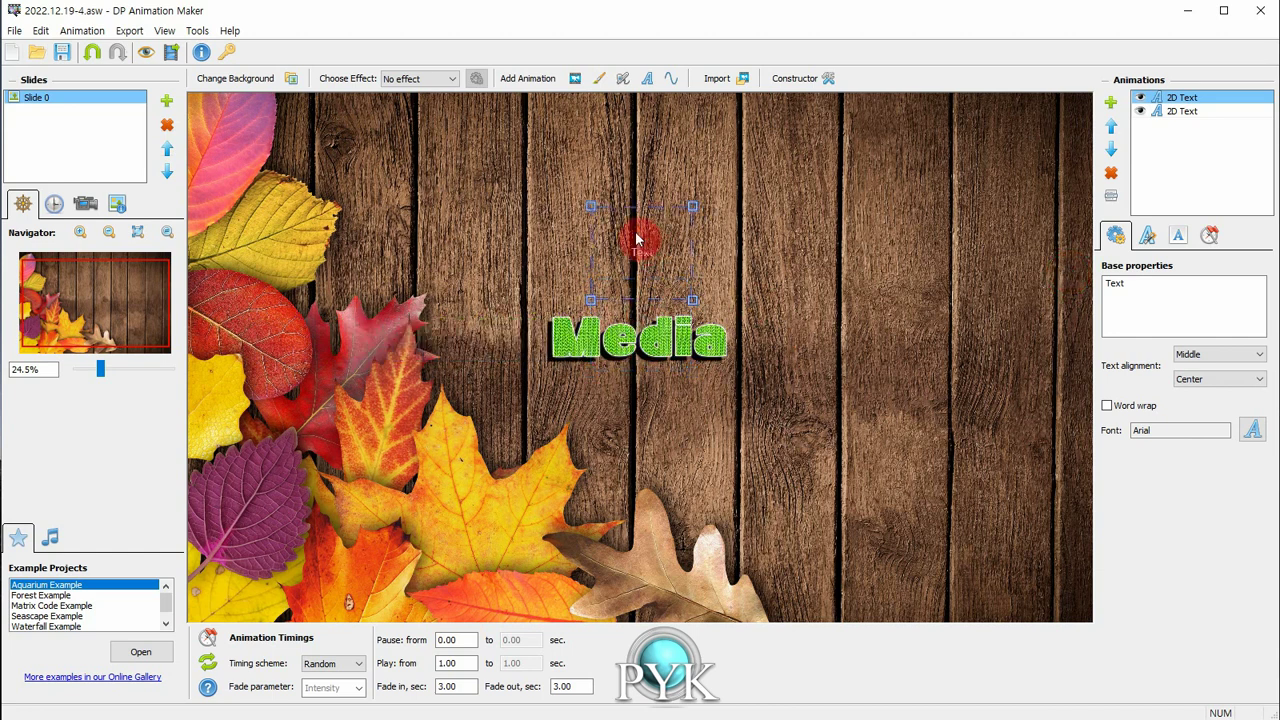